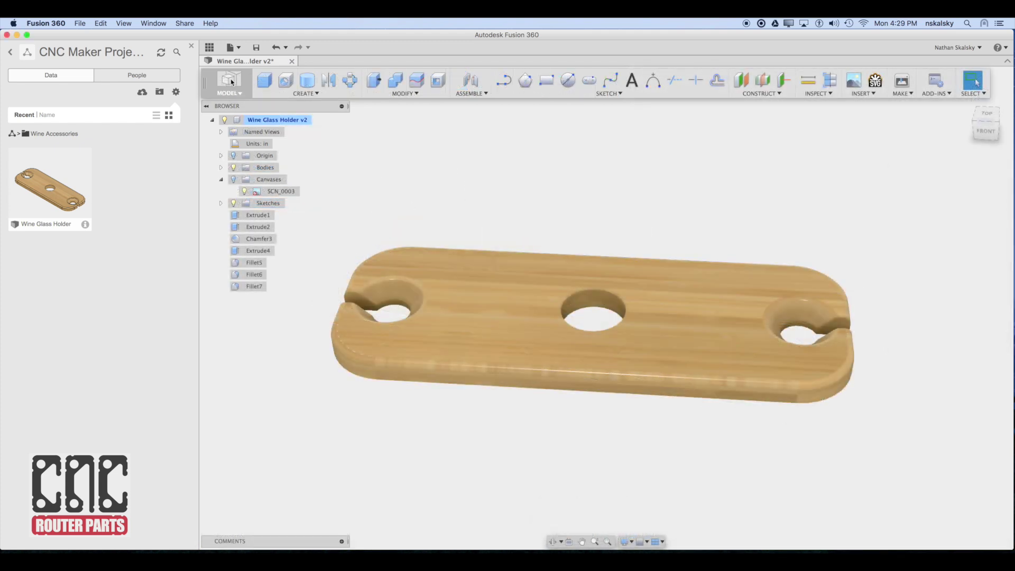
# Open the MODEL workspace dropdown to list the available workspaces
pyautogui.click(231, 79)
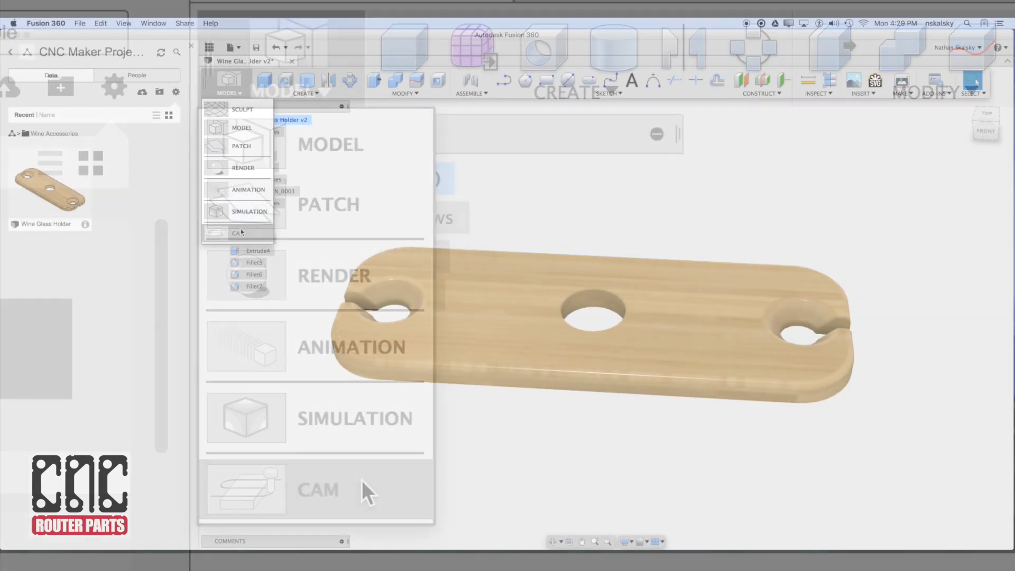
# In the CAM workspace, start a new setup with the wine glass holder body as the model
pyautogui.click(241, 233)
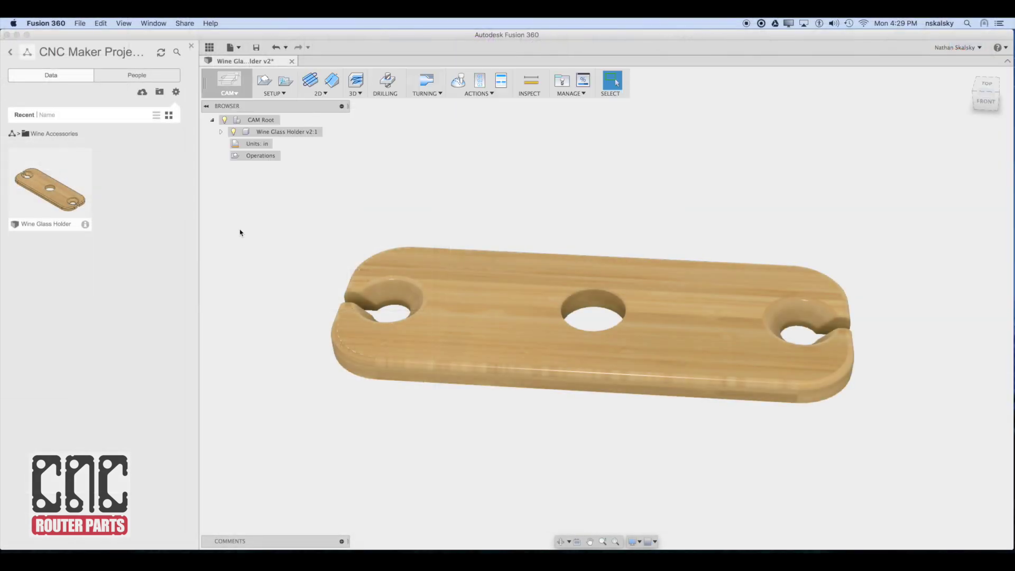
pyautogui.click(267, 90)
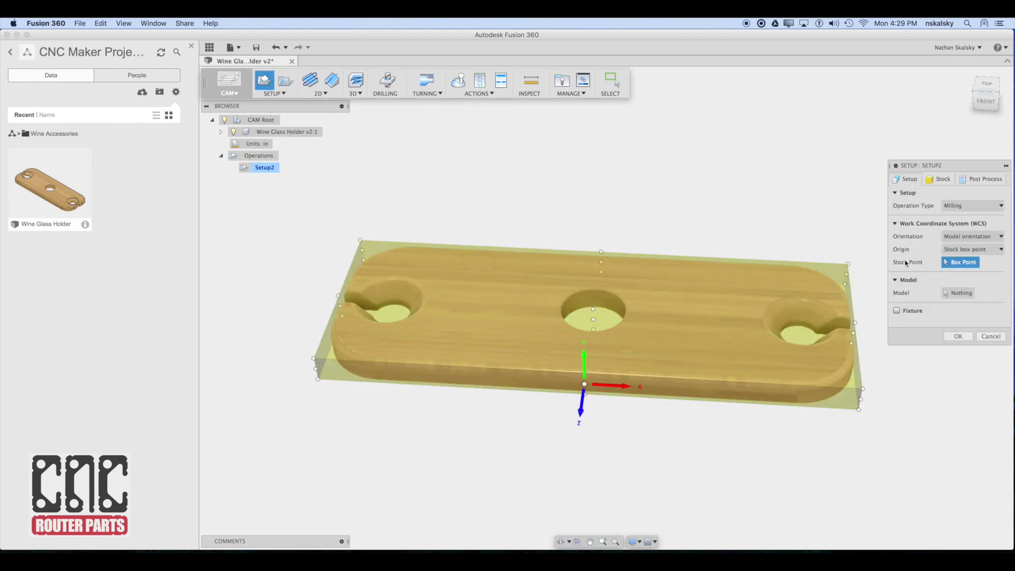
pyautogui.click(951, 294)
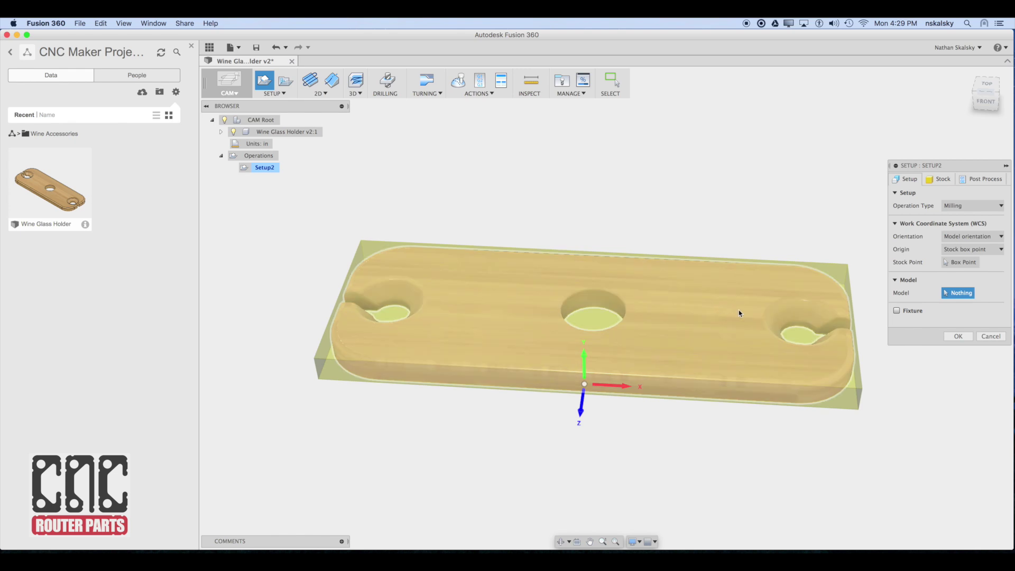
pyautogui.click(749, 319)
# Orient the setup by Z axis and X axis edges, with origin at the stock's front-left corner
pyautogui.click(973, 236)
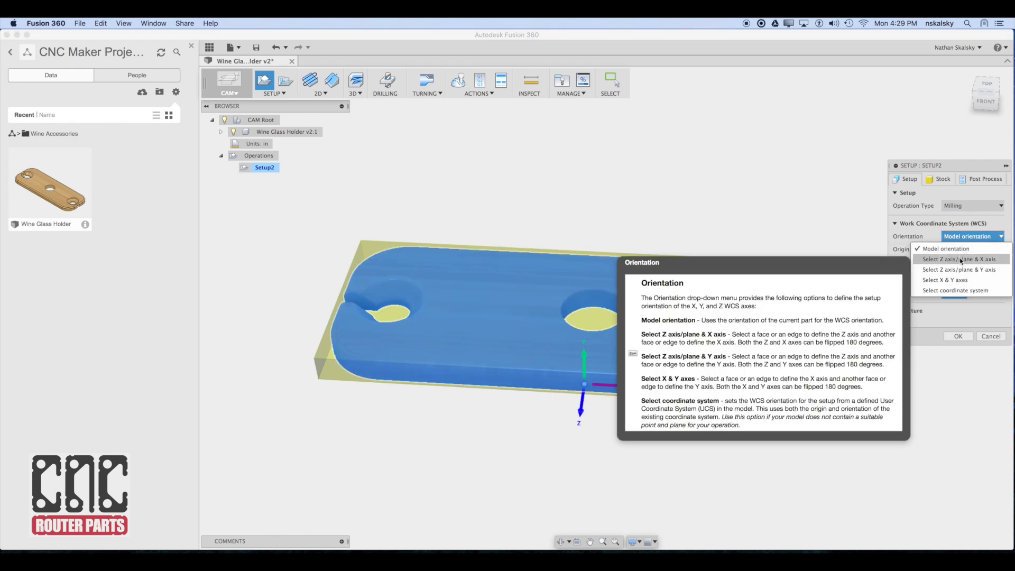
pyautogui.click(959, 260)
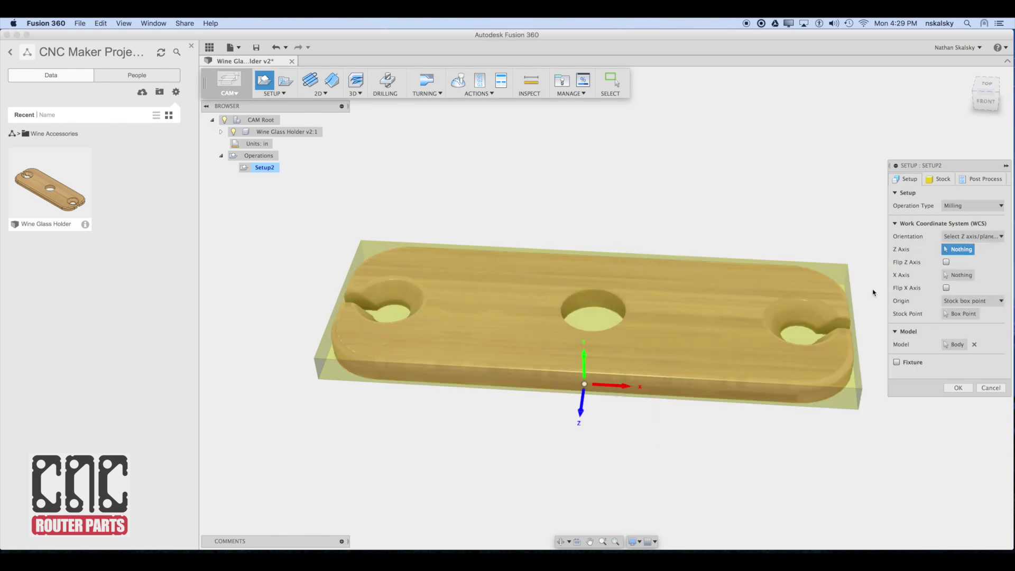
pyautogui.click(795, 398)
pyautogui.click(785, 387)
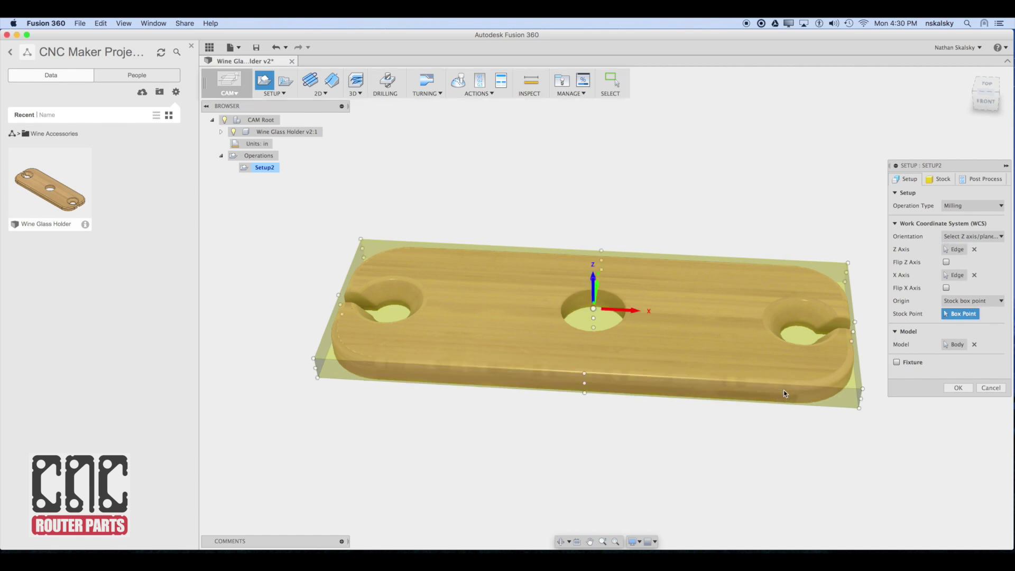
pyautogui.click(313, 359)
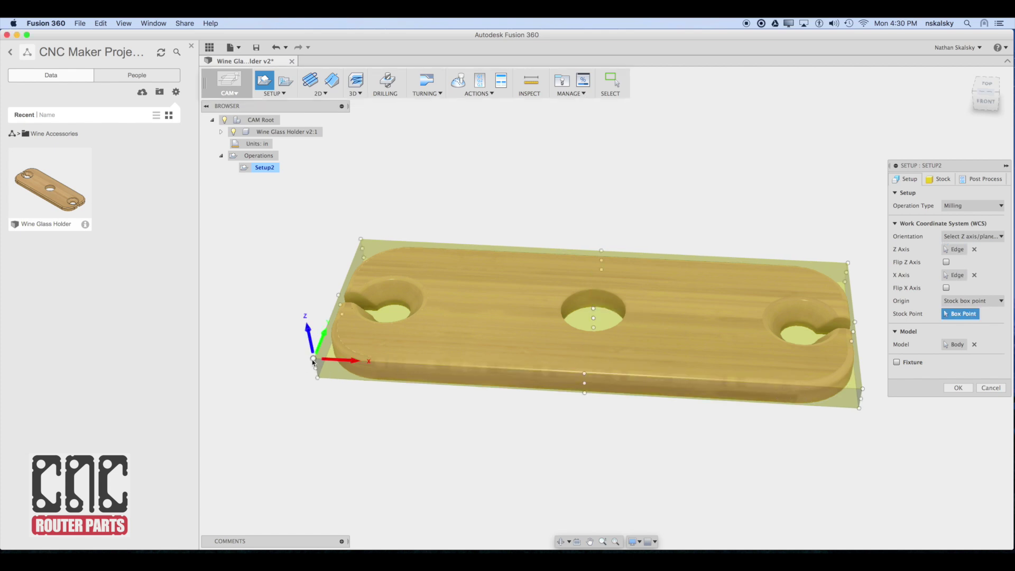
# Set the stock side and top offsets to 0.04 in and confirm the setup
pyautogui.click(929, 180)
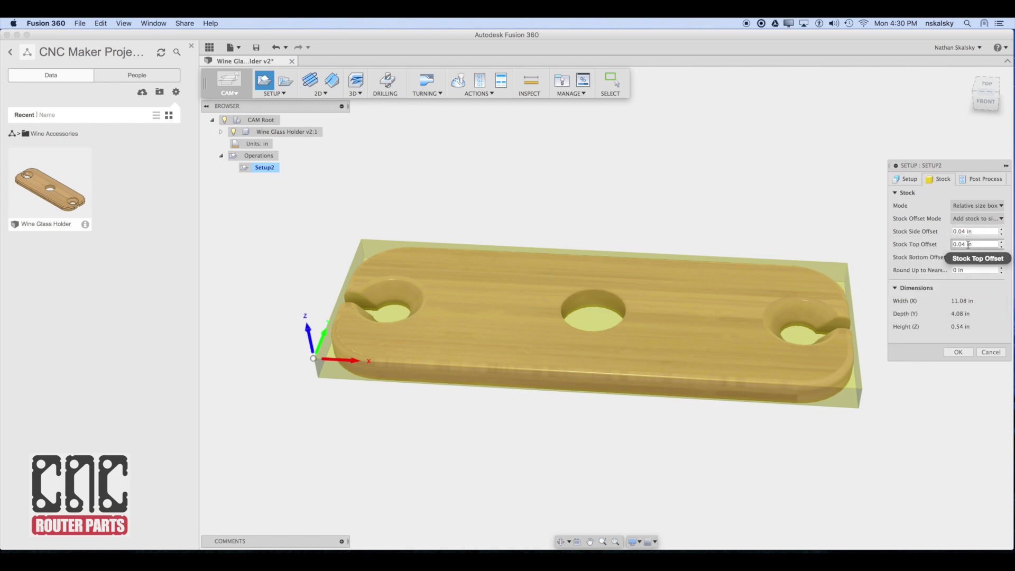
pyautogui.doubleClick(963, 244)
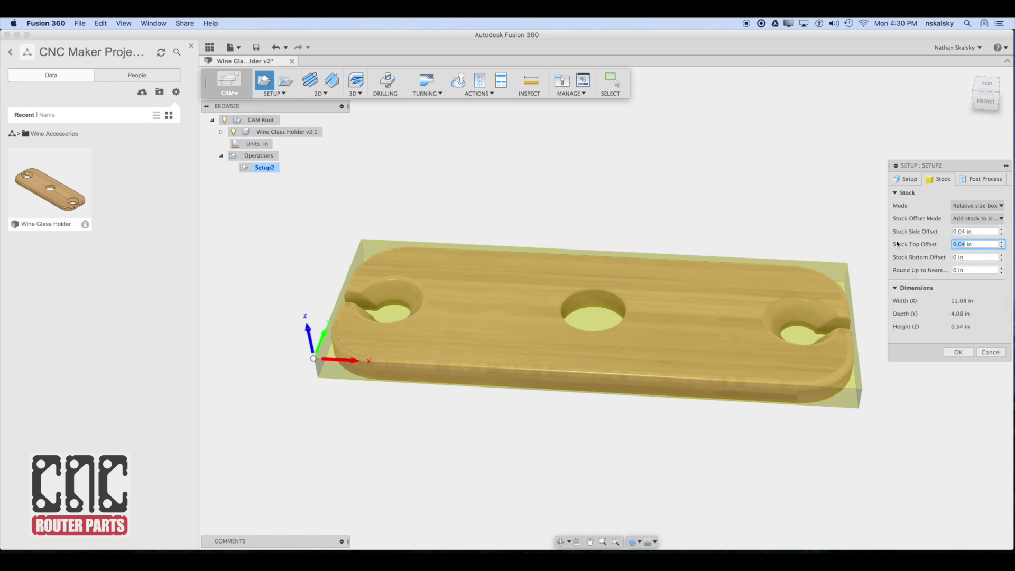
pyautogui.click(970, 352)
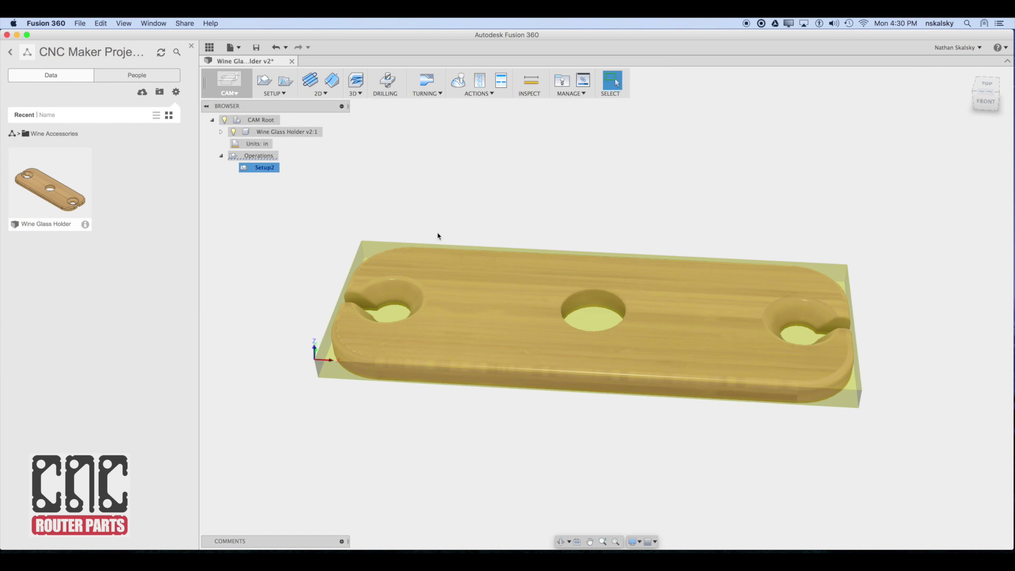
# Start a 3D Contour operation using the Ø1/4" ball end mill
pyautogui.click(354, 99)
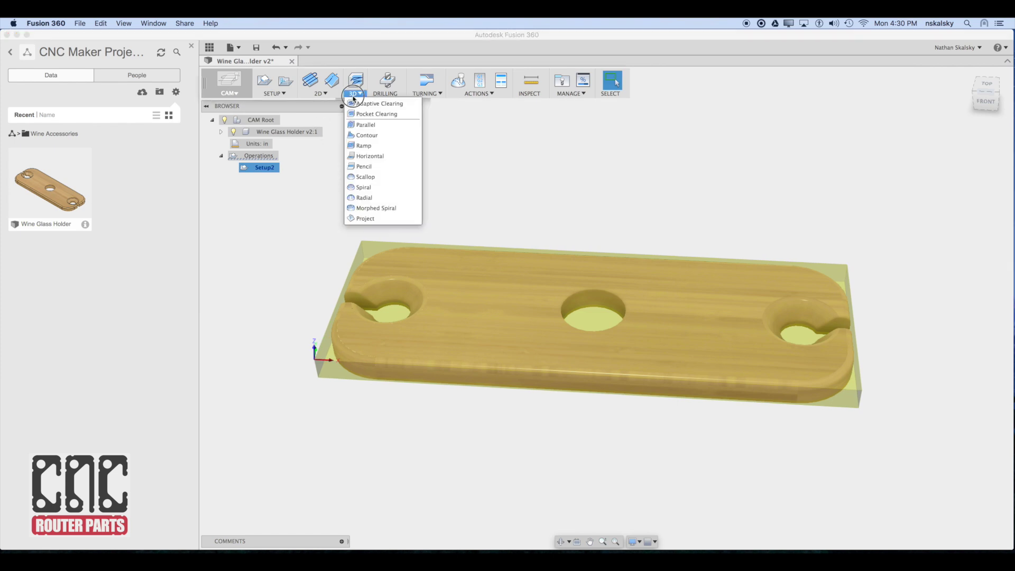
pyautogui.click(364, 133)
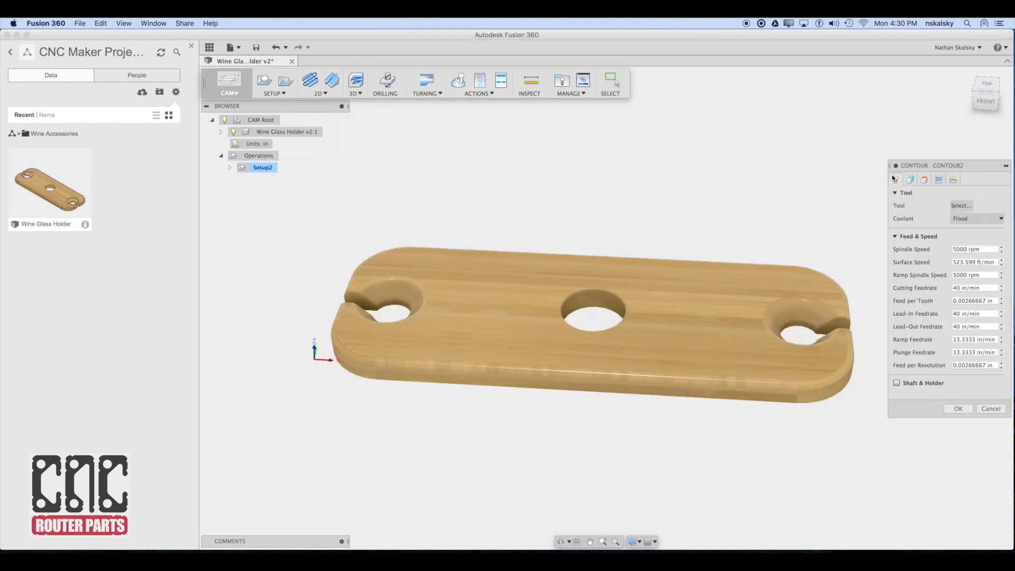
pyautogui.click(964, 206)
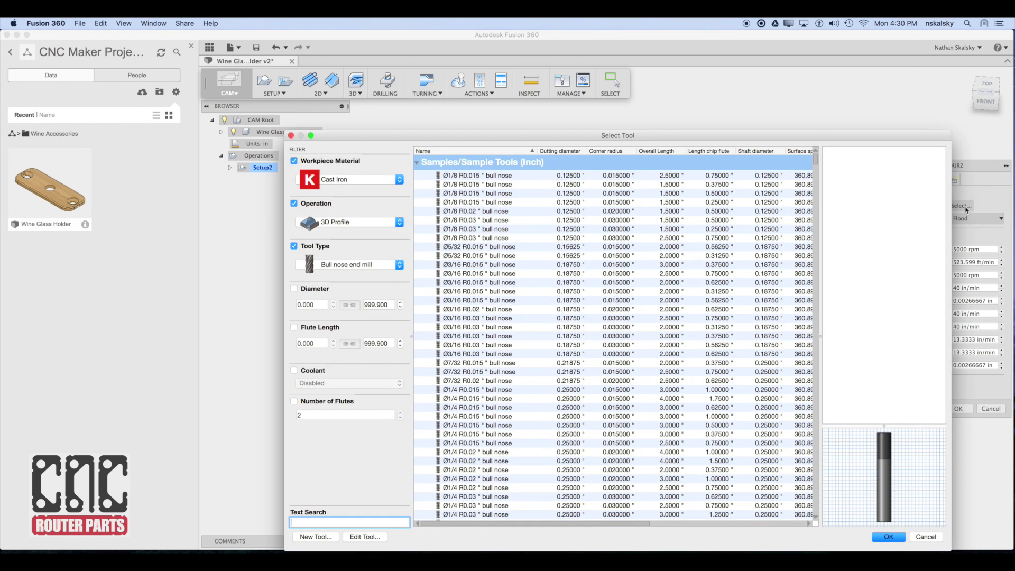
pyautogui.click(370, 264)
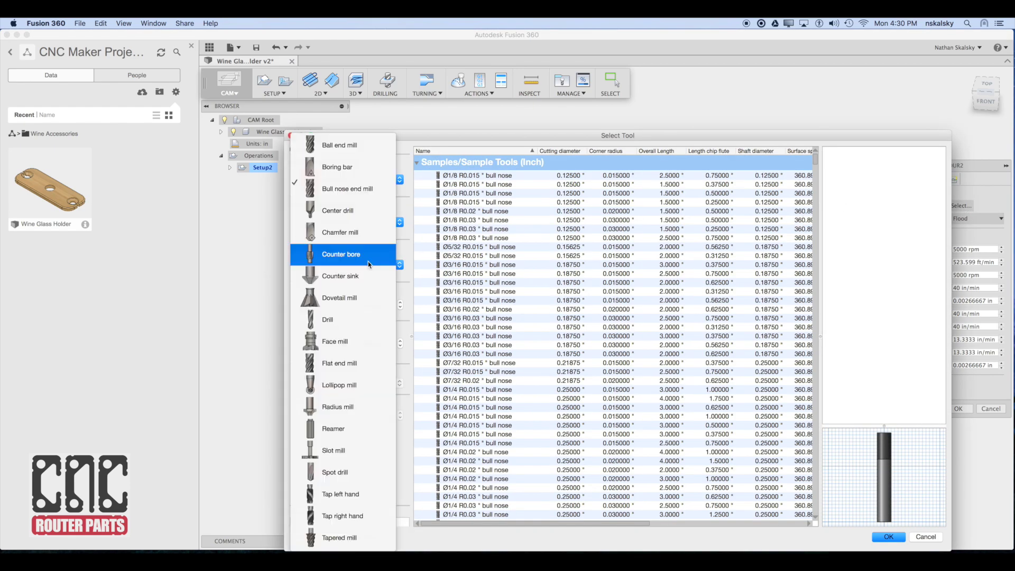
pyautogui.click(370, 142)
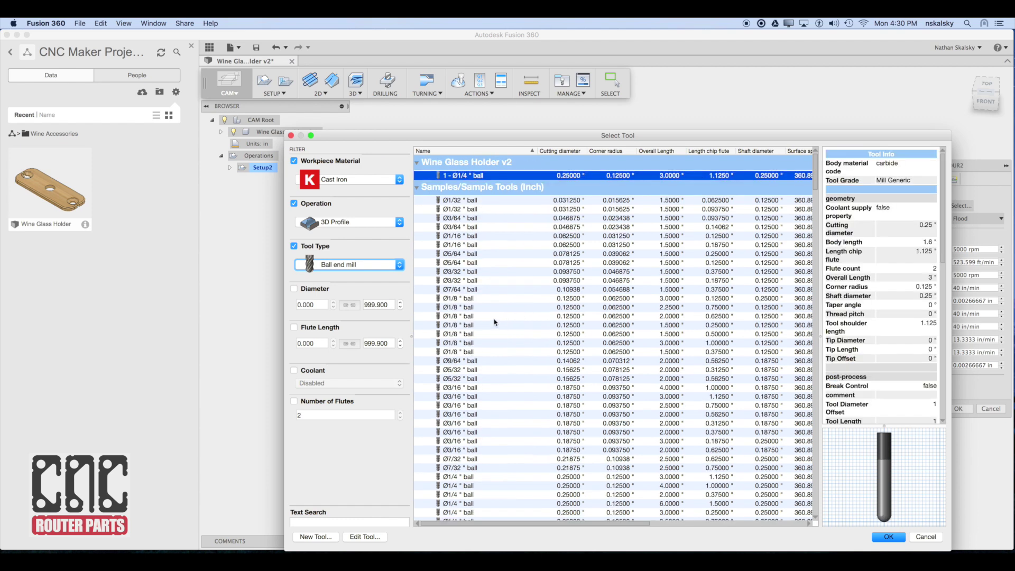
pyautogui.doubleClick(490, 176)
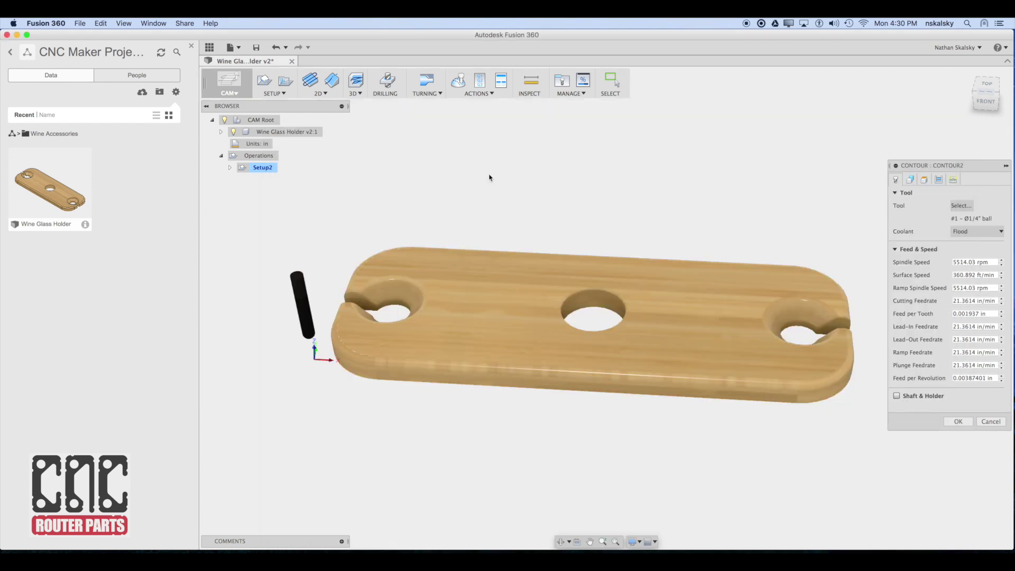
# Select the top and bottom outline chains, keep the tool outside the boundary, and generate
pyautogui.click(909, 180)
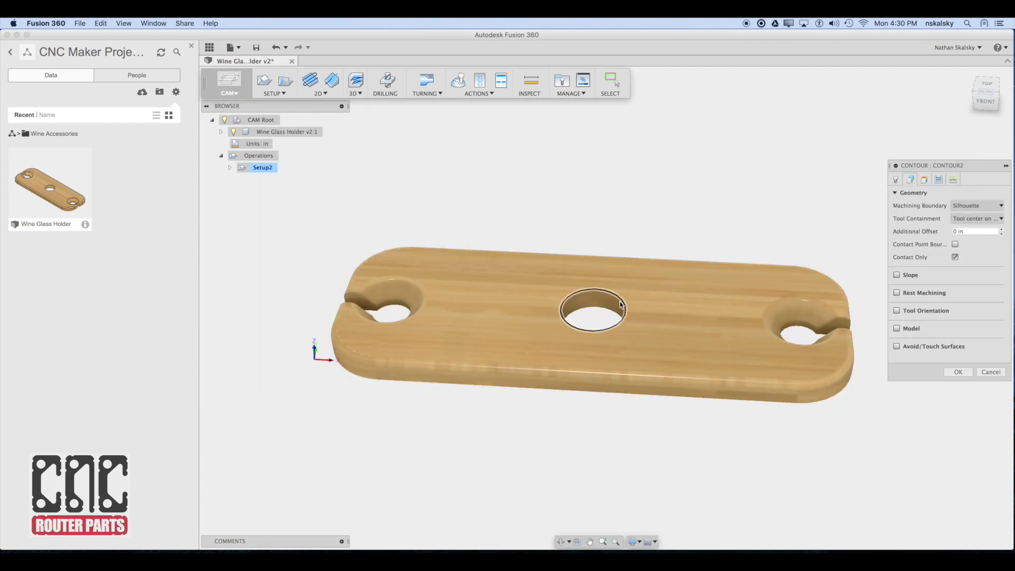
pyautogui.click(417, 360)
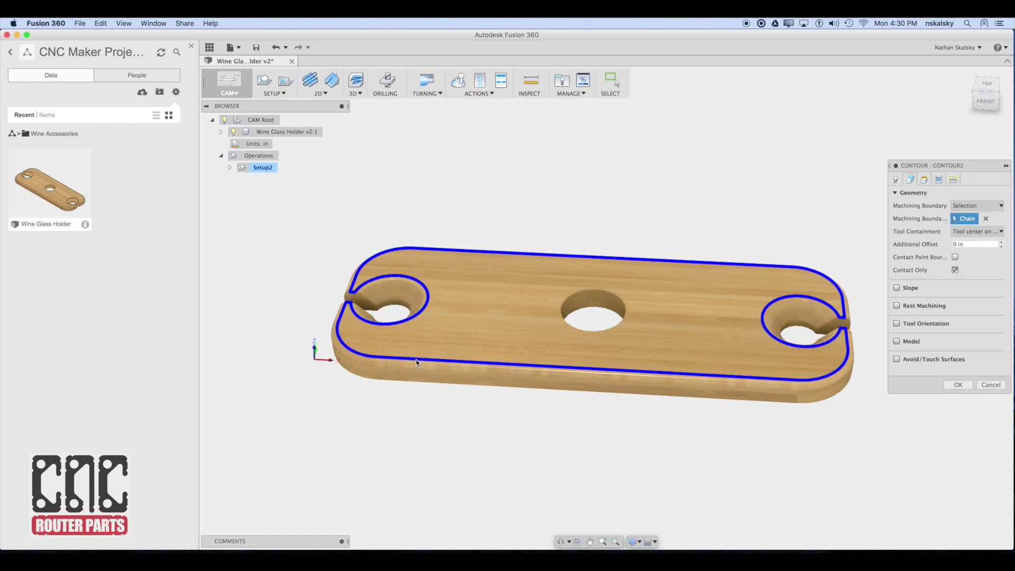
pyautogui.click(394, 314)
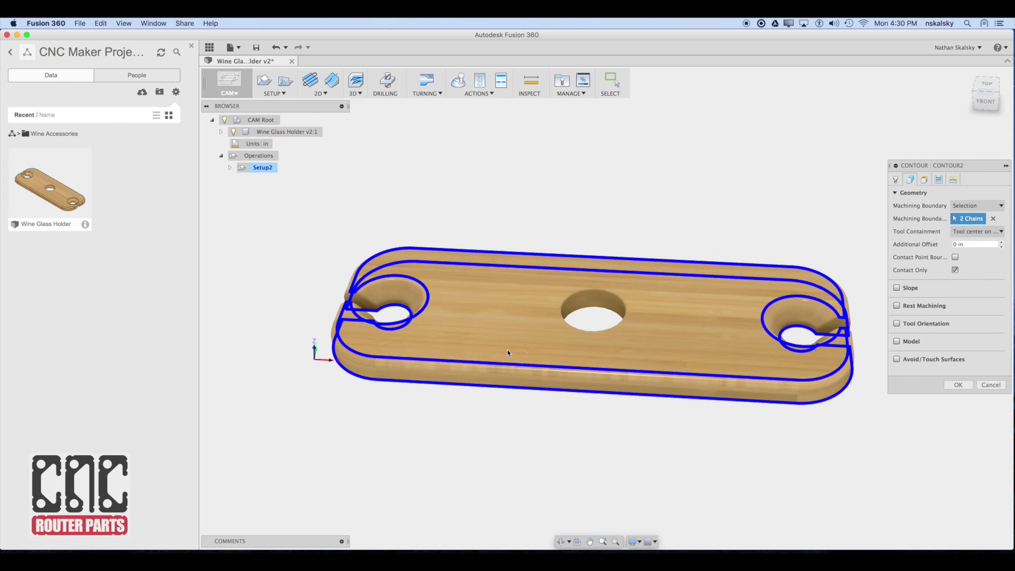
pyautogui.click(963, 232)
pyautogui.click(966, 264)
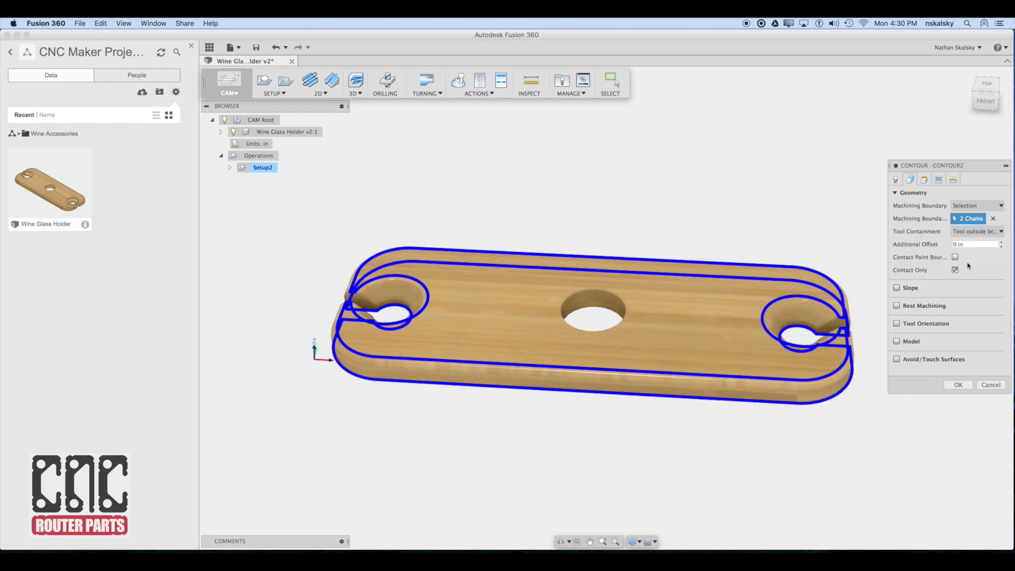
pyautogui.click(958, 385)
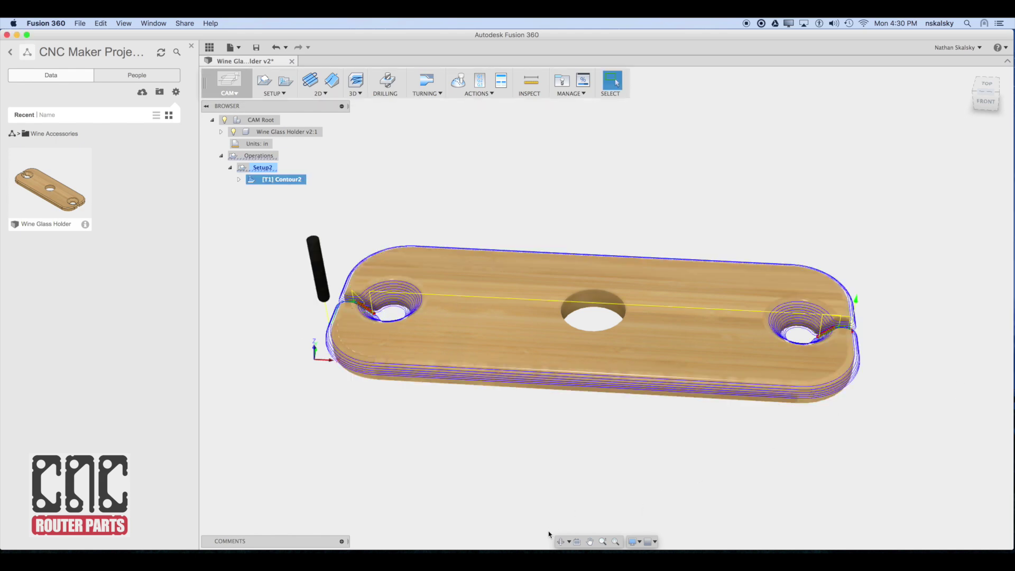
# Orbit to inspect the Contour2 toolpath, then start simulating it
pyautogui.click(561, 542)
pyautogui.moveTo(577, 417)
pyautogui.mouseDown()
pyautogui.moveTo(585, 390)
pyautogui.moveTo(660, 377)
pyautogui.moveTo(694, 397)
pyautogui.moveTo(567, 414)
pyautogui.mouseUp()
pyautogui.click(458, 80)
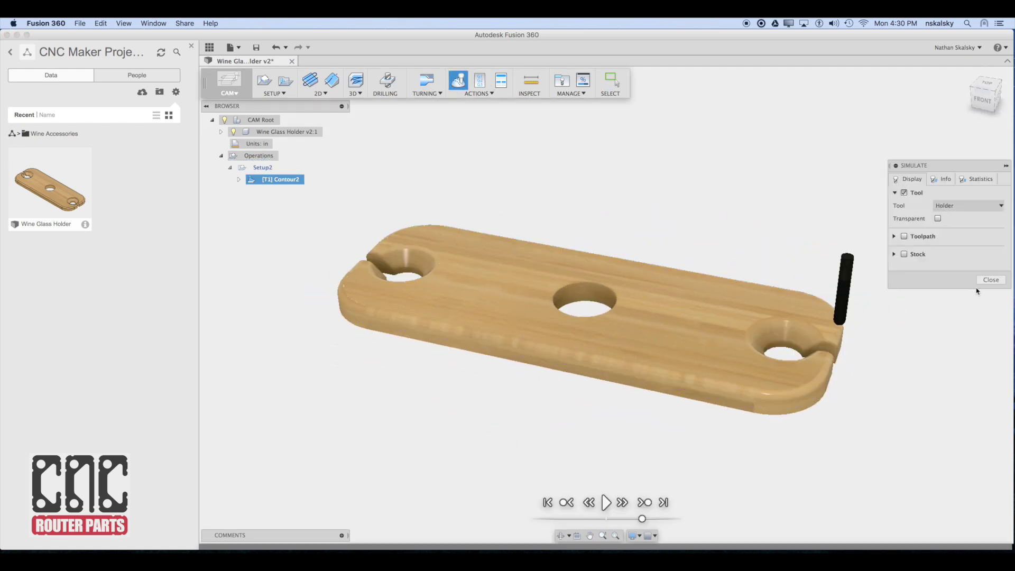
# Show the stock, play the Contour2 cutting simulation through, and close the simulation
pyautogui.click(905, 255)
pyautogui.click(605, 503)
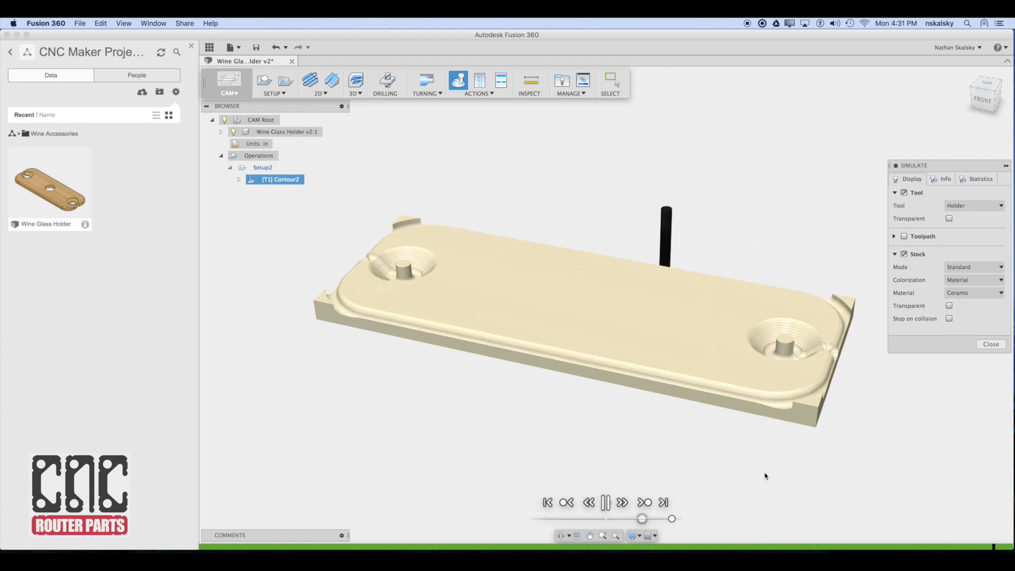
pyautogui.click(979, 345)
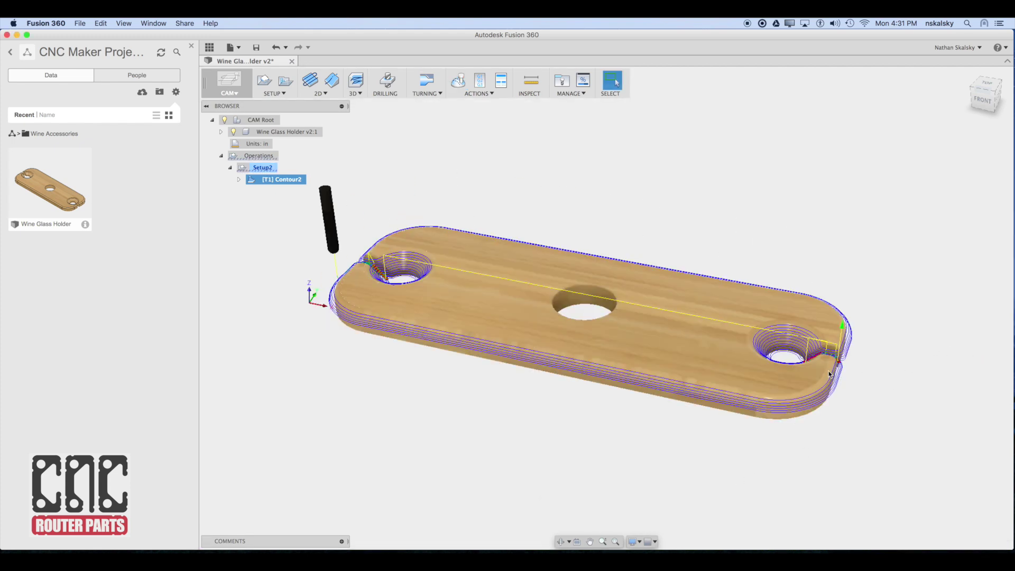
# Start a 2D Pocket operation on the holder's centre hole
pyautogui.click(385, 164)
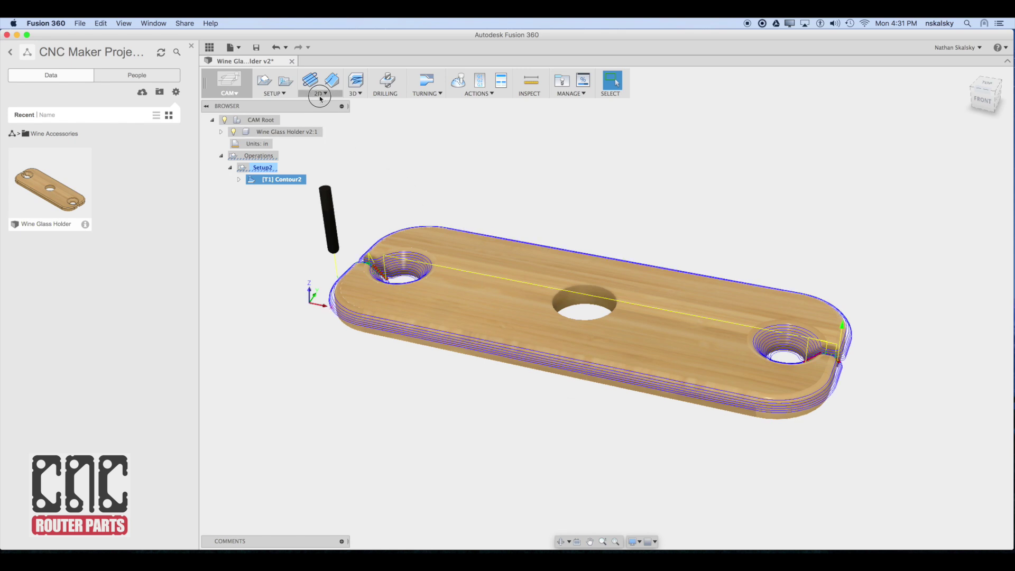
pyautogui.click(321, 90)
pyautogui.click(328, 113)
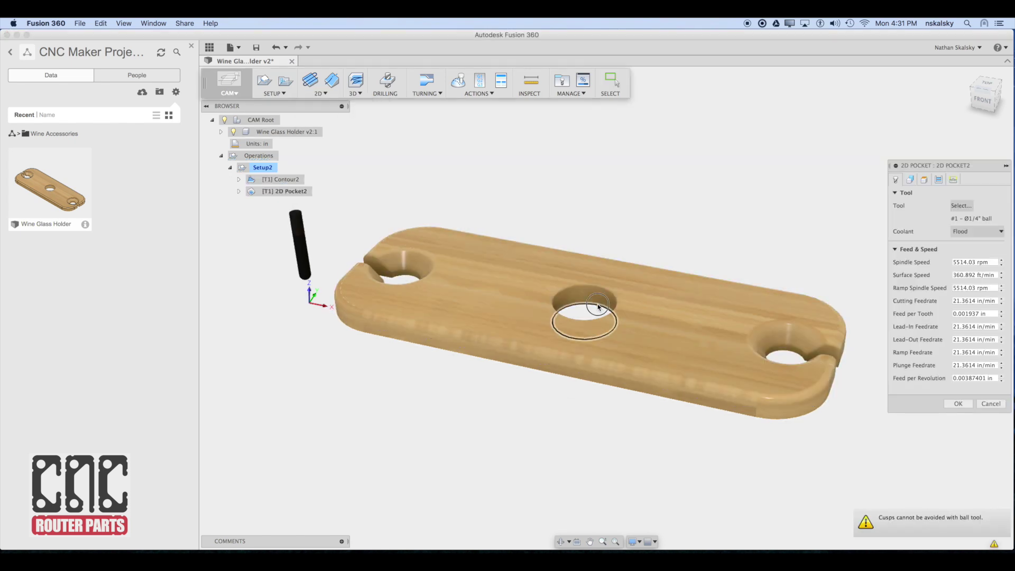
pyautogui.click(606, 304)
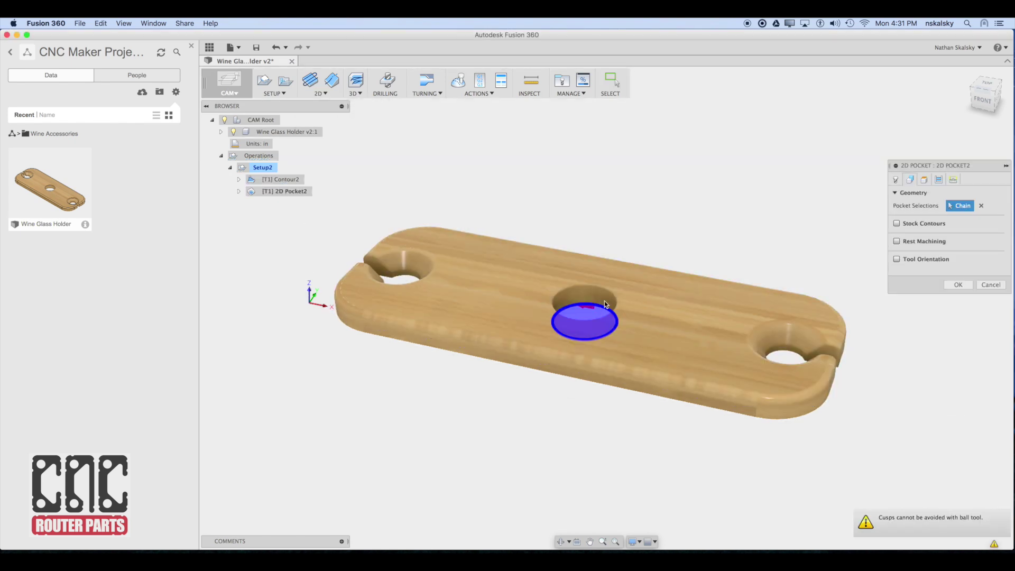
pyautogui.click(895, 182)
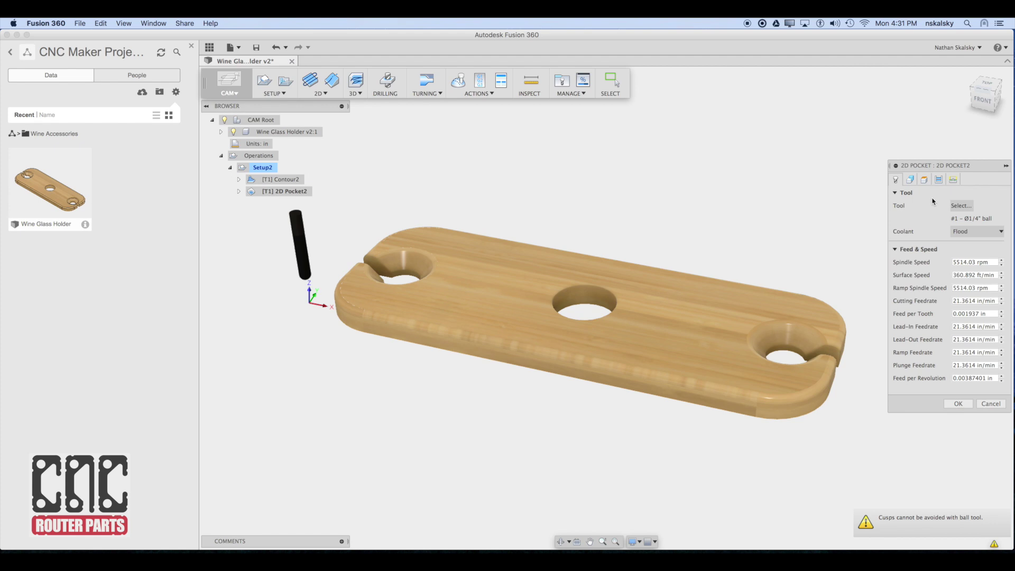
# Assign the 3-inch-long Ø1/4" flat end mill and generate the 2D Pocket2 toolpath
pyautogui.click(954, 208)
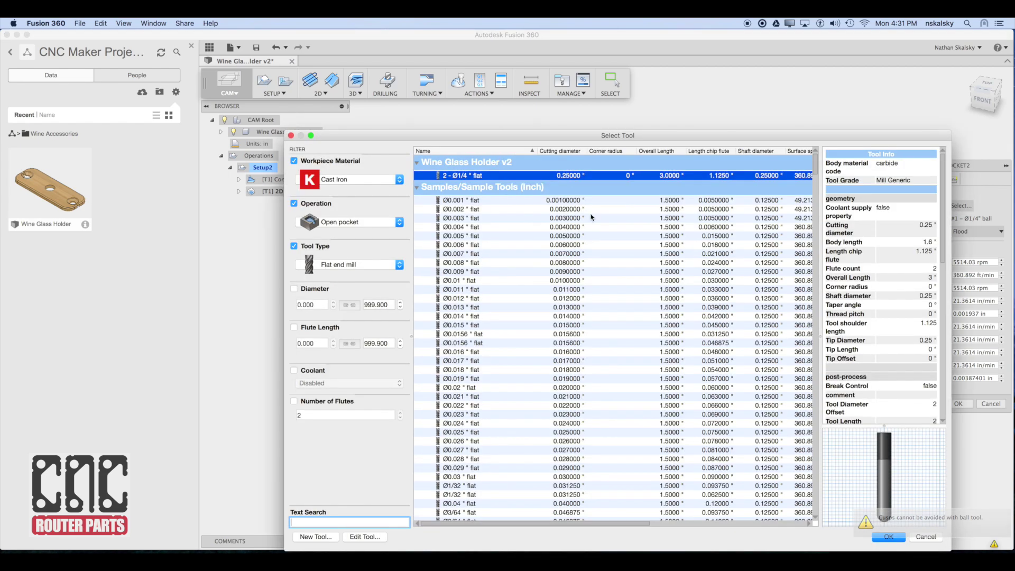
pyautogui.scroll(-10, 456, 226)
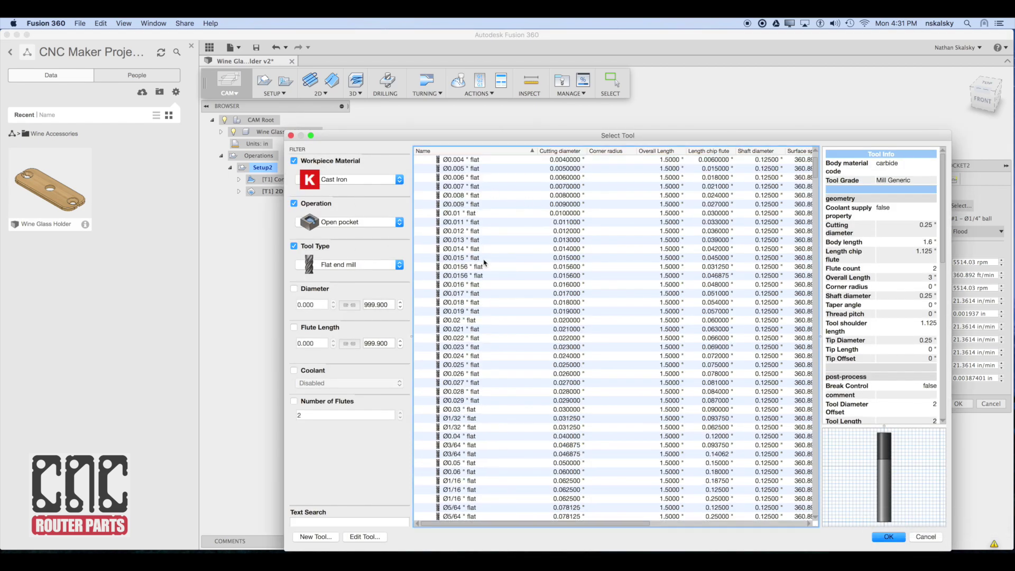
pyautogui.scroll(-5, 473, 286)
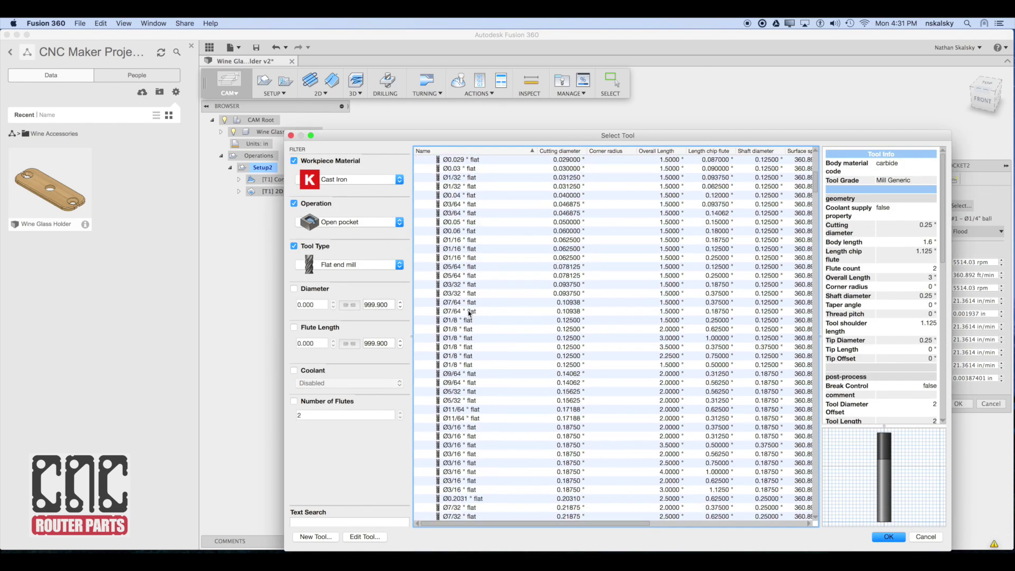
pyautogui.click(461, 454)
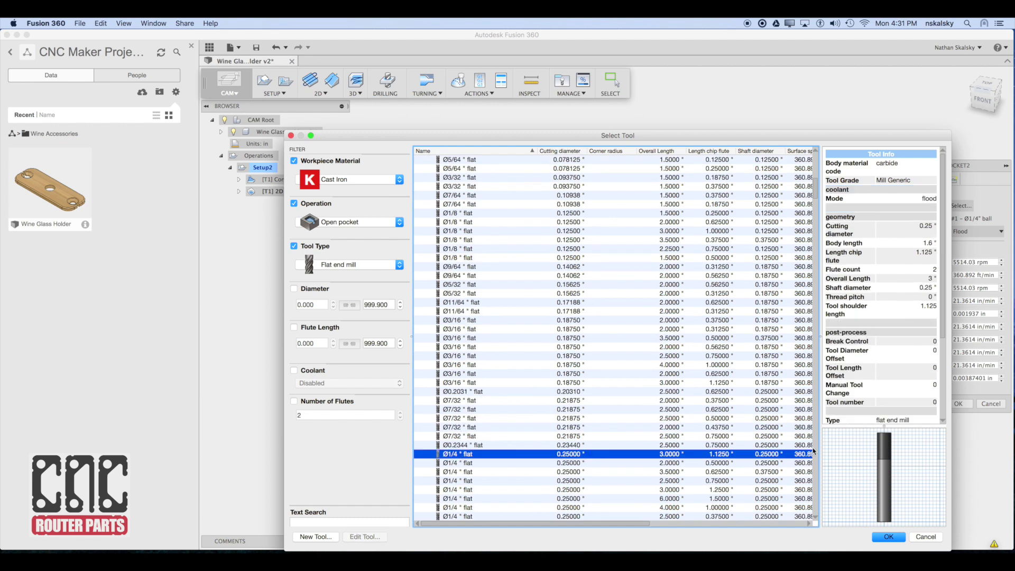
pyautogui.click(888, 537)
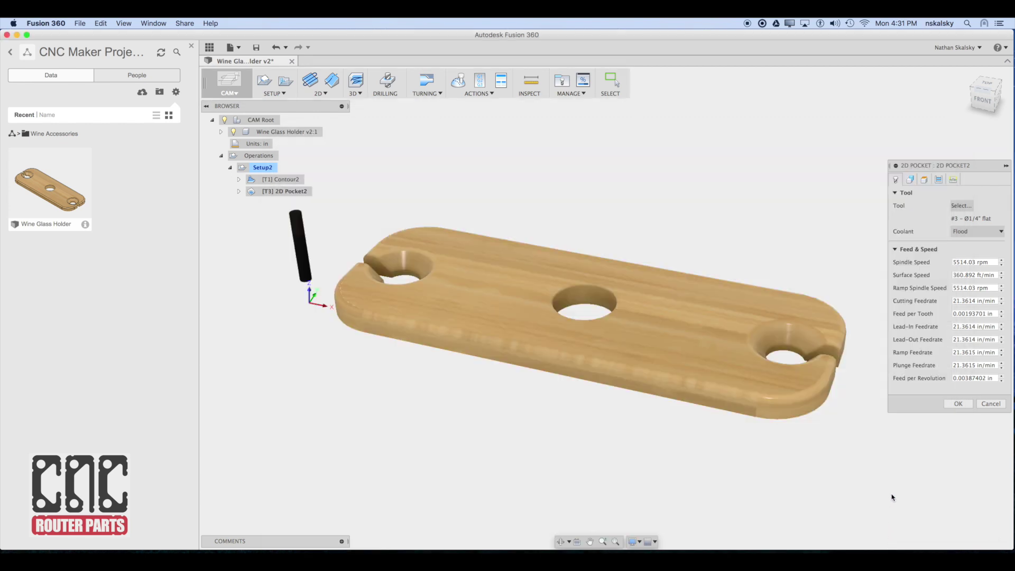
pyautogui.click(959, 404)
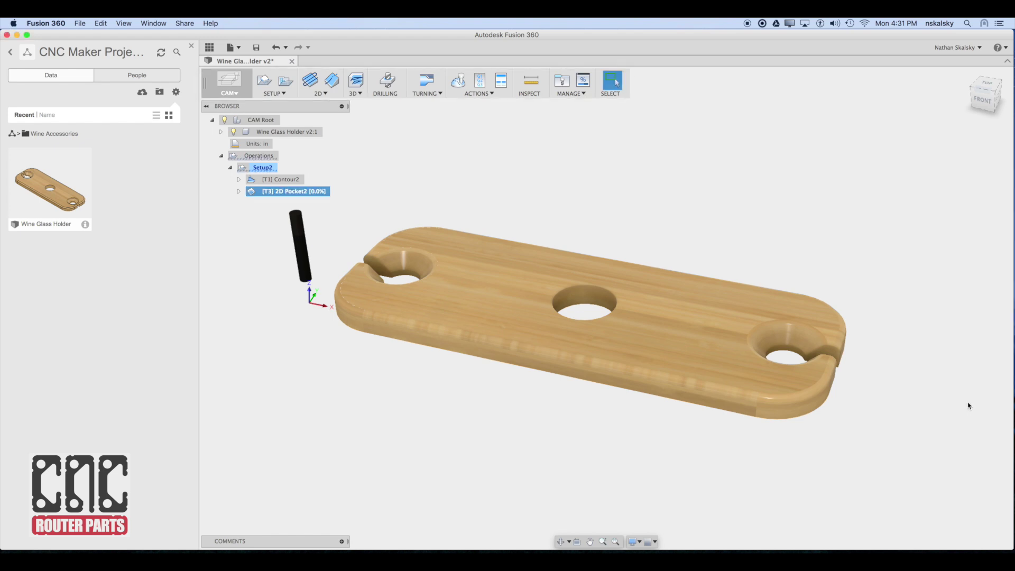
# Edit 2D Pocket2 to leave no stock and cut multiple depths at 0.125 in stepdown
pyautogui.rightClick(284, 193)
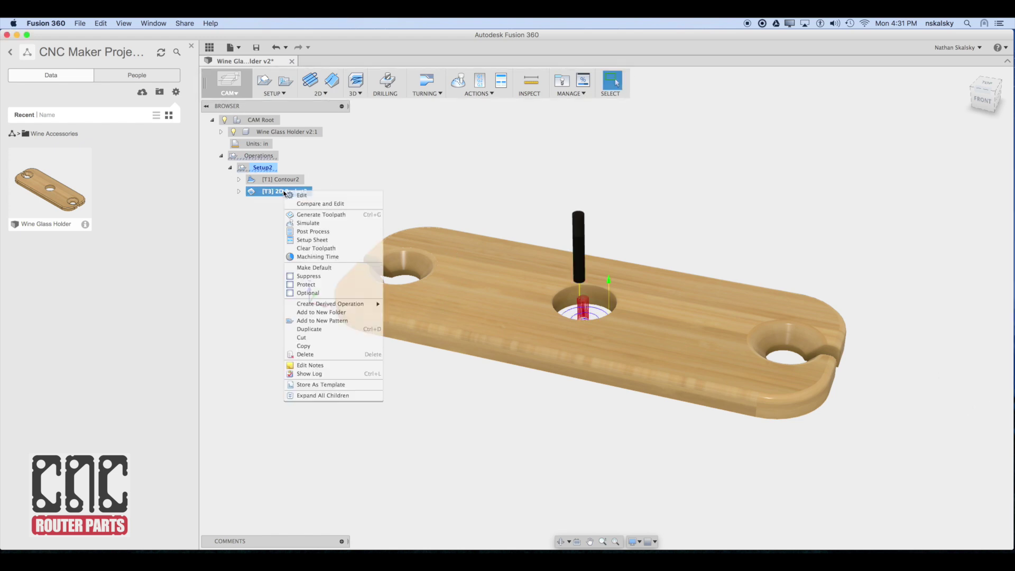
pyautogui.click(298, 198)
pyautogui.click(938, 180)
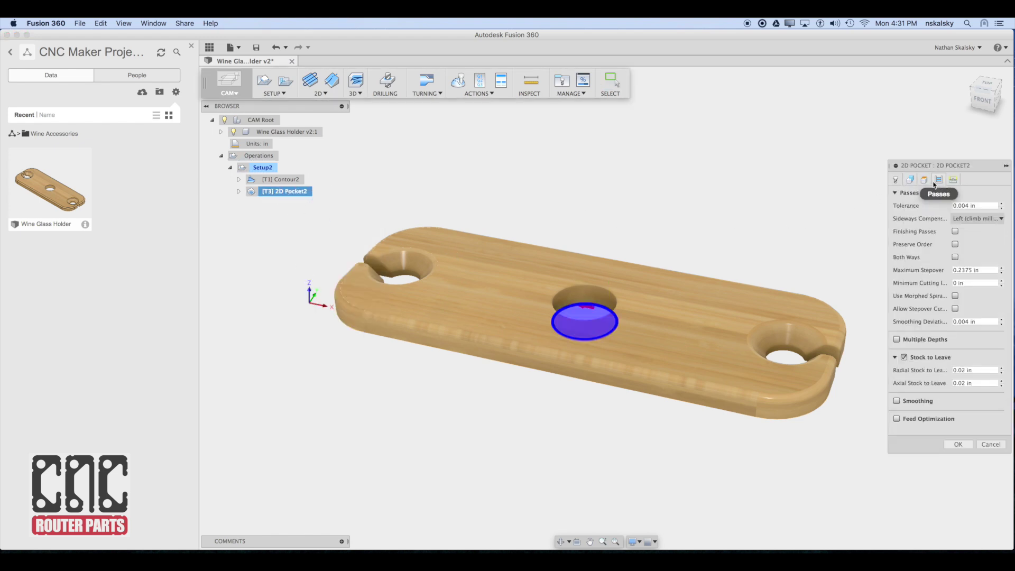
pyautogui.click(902, 357)
pyautogui.click(898, 340)
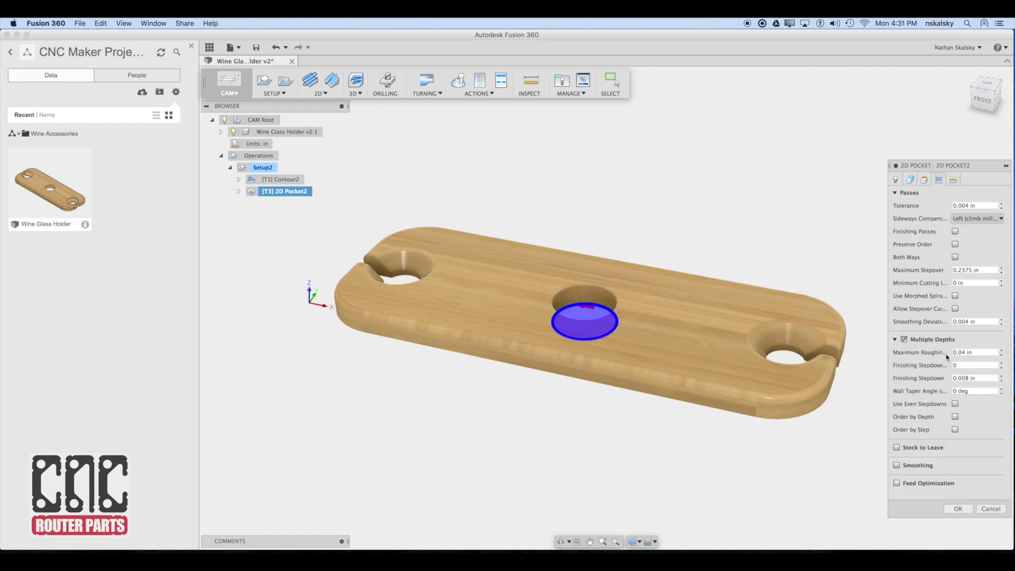
pyautogui.moveTo(959, 352)
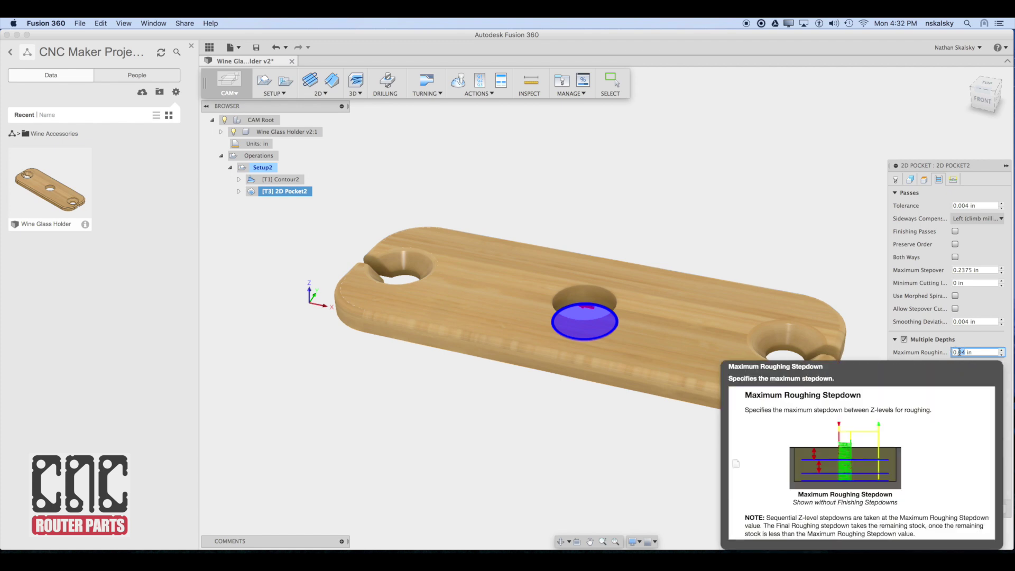
pyautogui.write('5')
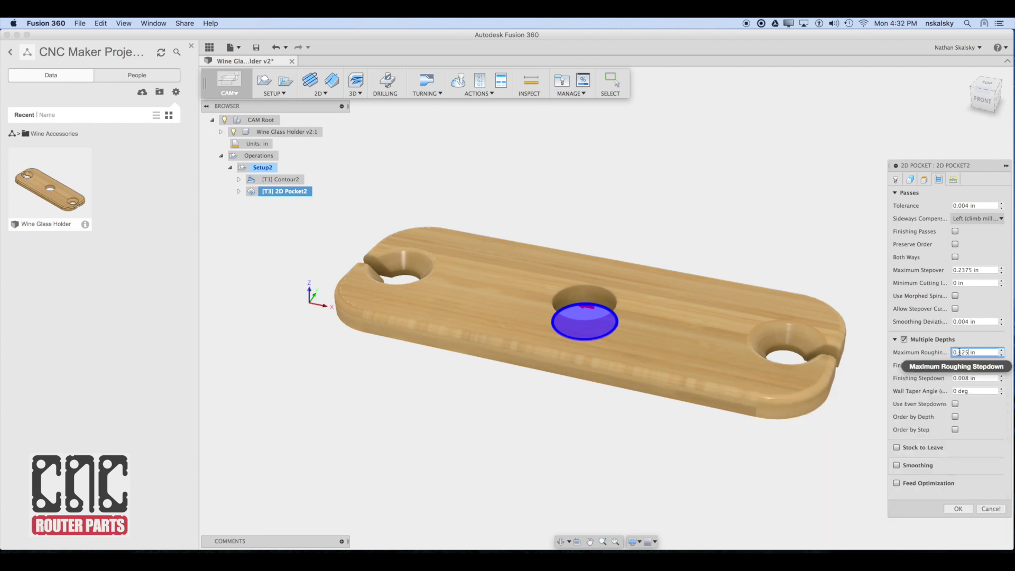
pyautogui.click(958, 509)
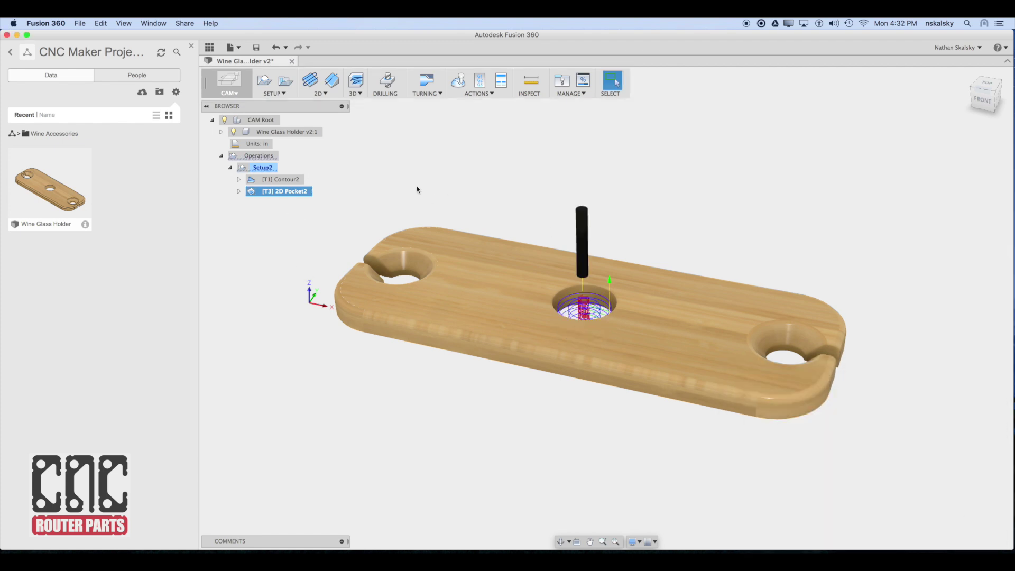
# Simulate the pocket cutting the stock and speed up the playback
pyautogui.click(458, 80)
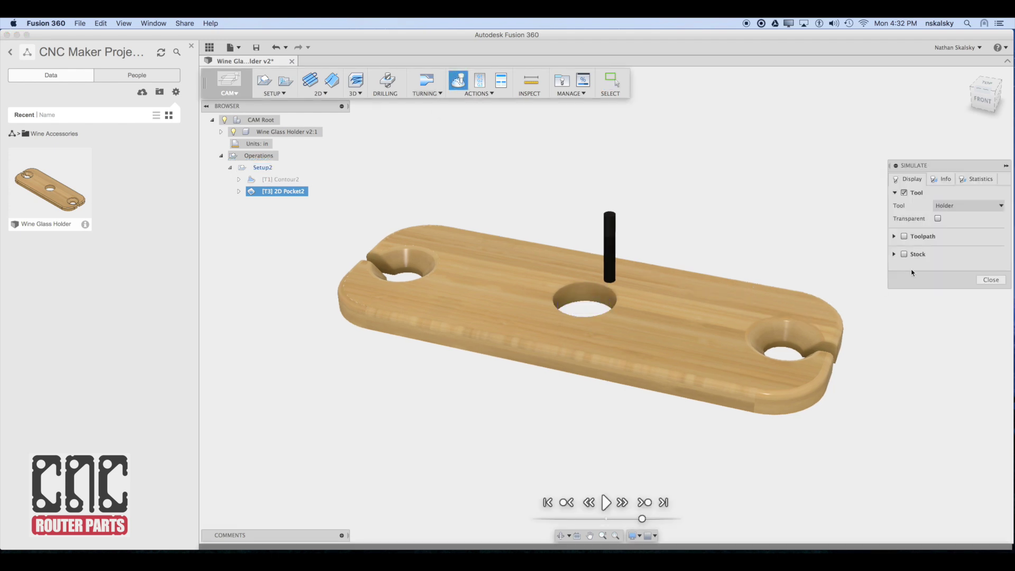
pyautogui.click(904, 255)
pyautogui.click(606, 503)
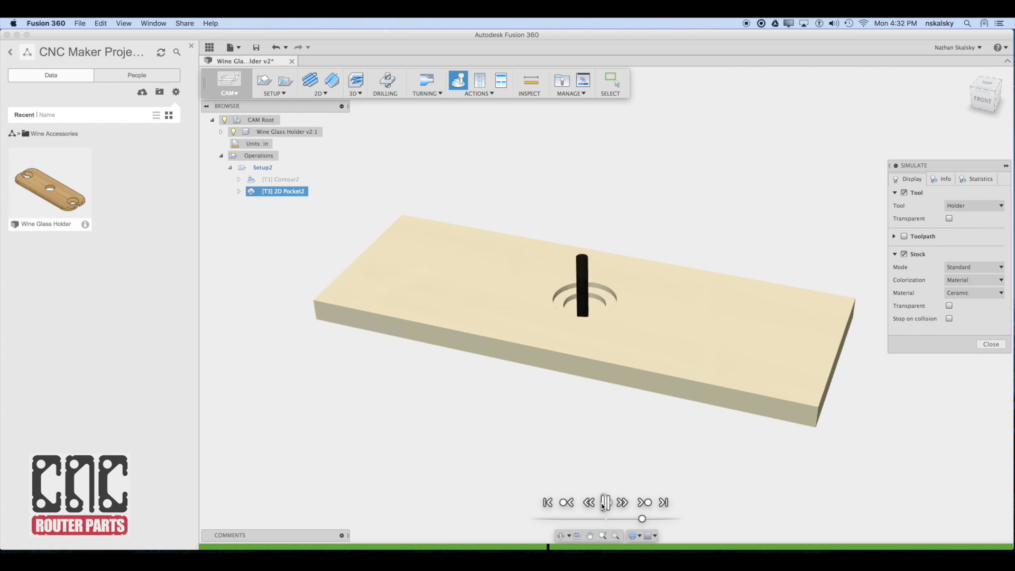
pyautogui.moveTo(642, 519); pyautogui.dragTo(678, 519)
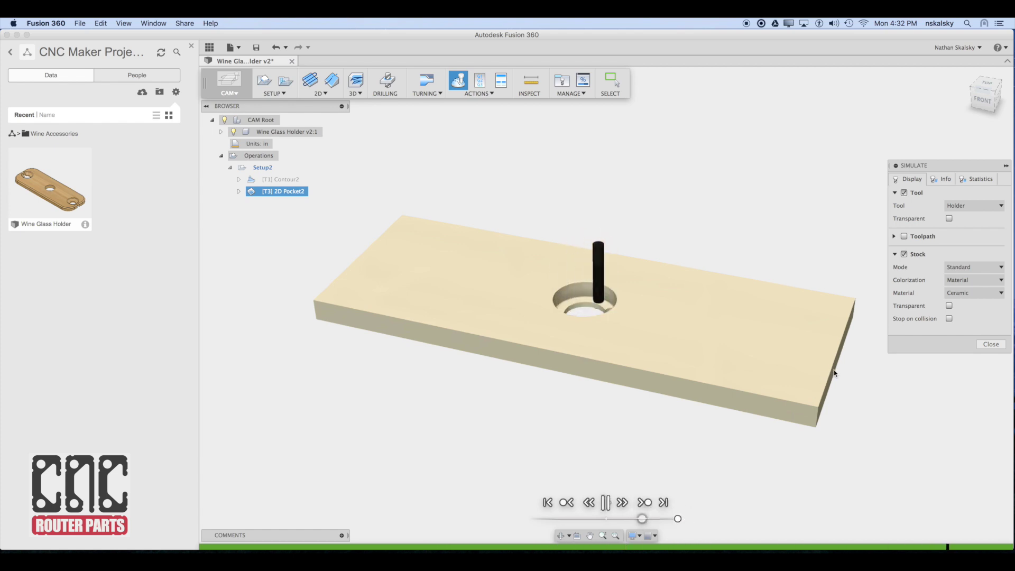
# Close the simulation and start a 2D Contour on the holder's whole outline
pyautogui.click(991, 344)
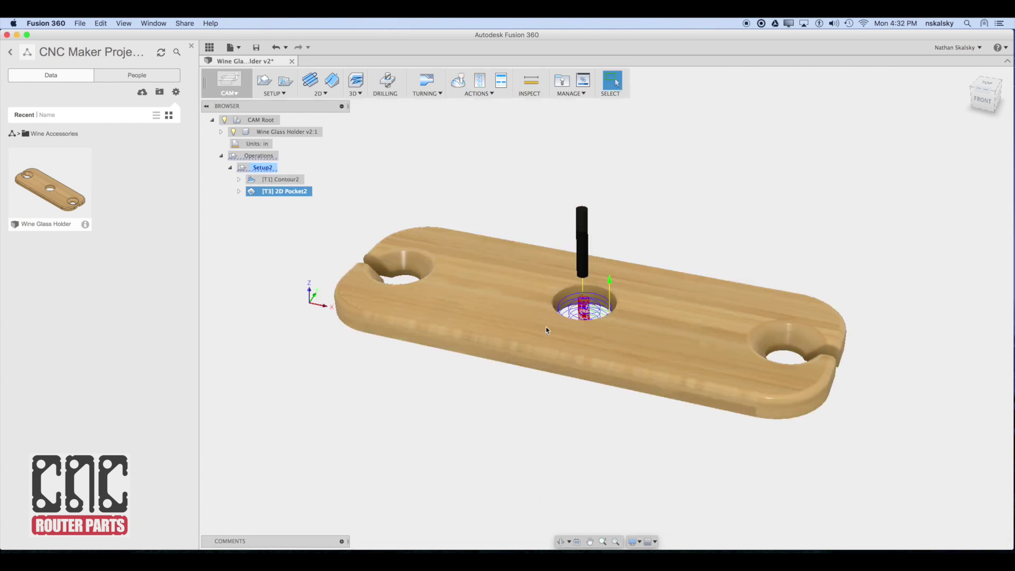
pyautogui.click(316, 95)
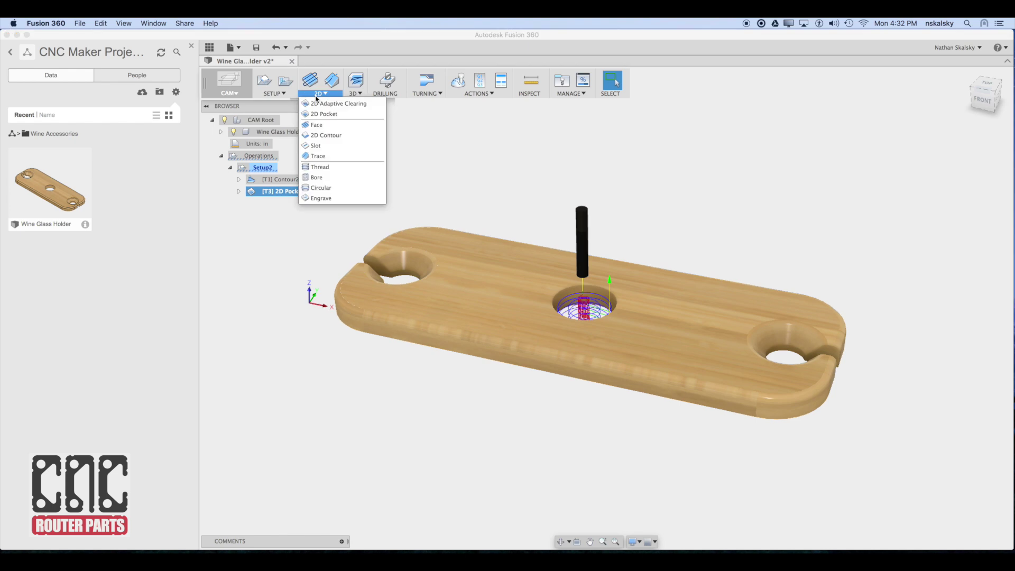
pyautogui.click(324, 136)
pyautogui.click(402, 343)
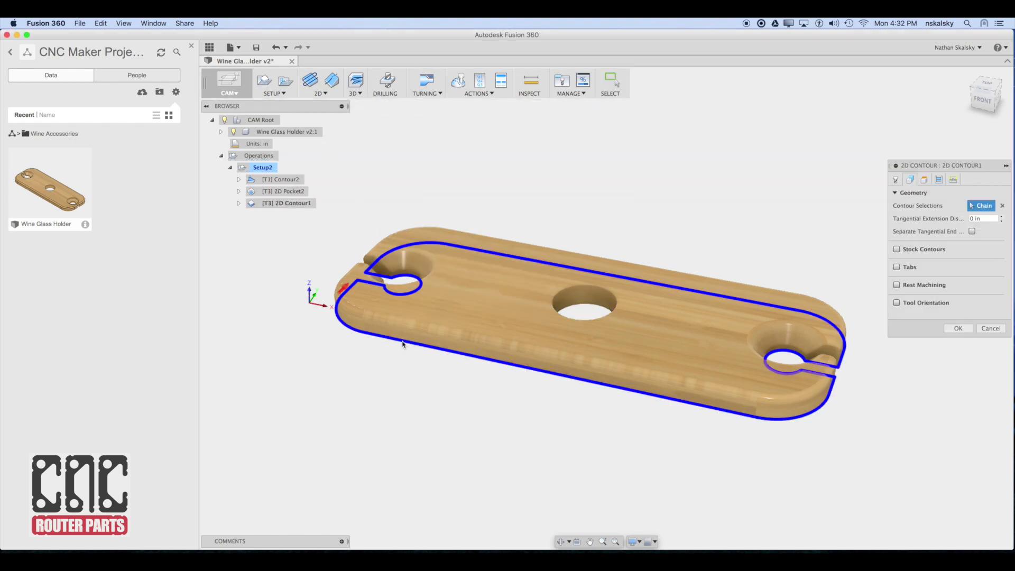
# Cut the contour in multiple depths with a 0.125 in maximum stepdown and generate it
pyautogui.click(936, 181)
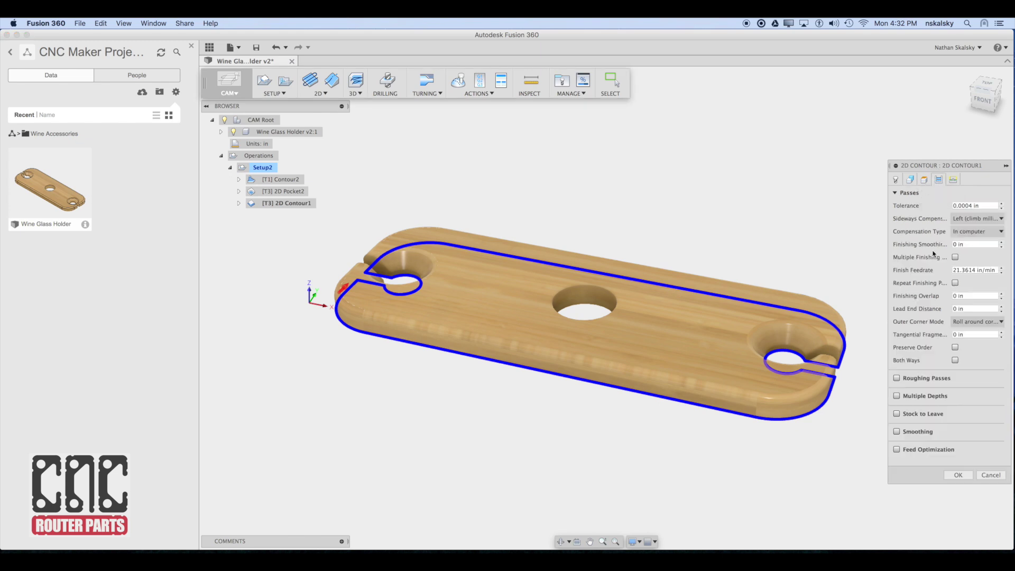
pyautogui.click(897, 396)
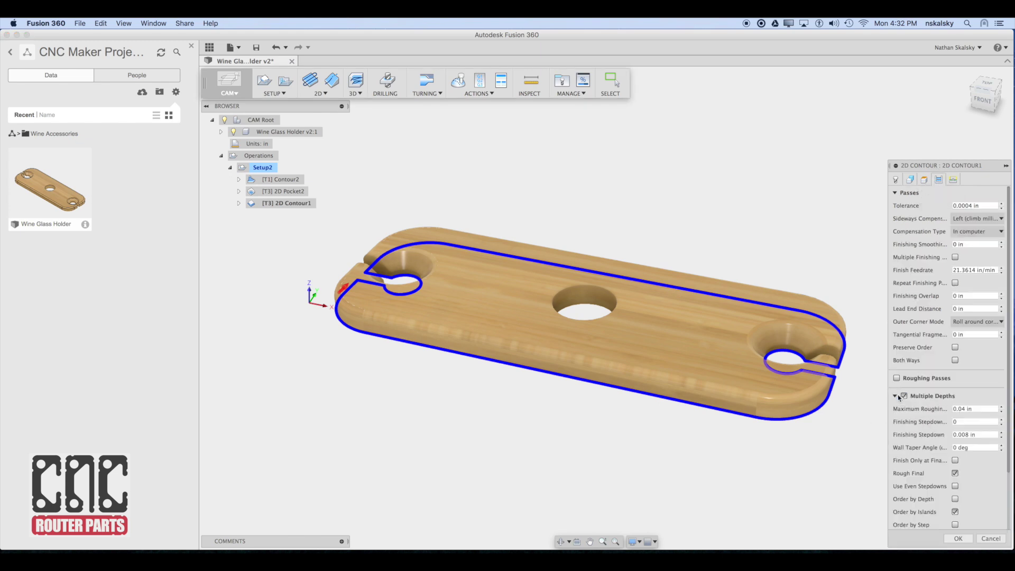
pyautogui.doubleClick(961, 409)
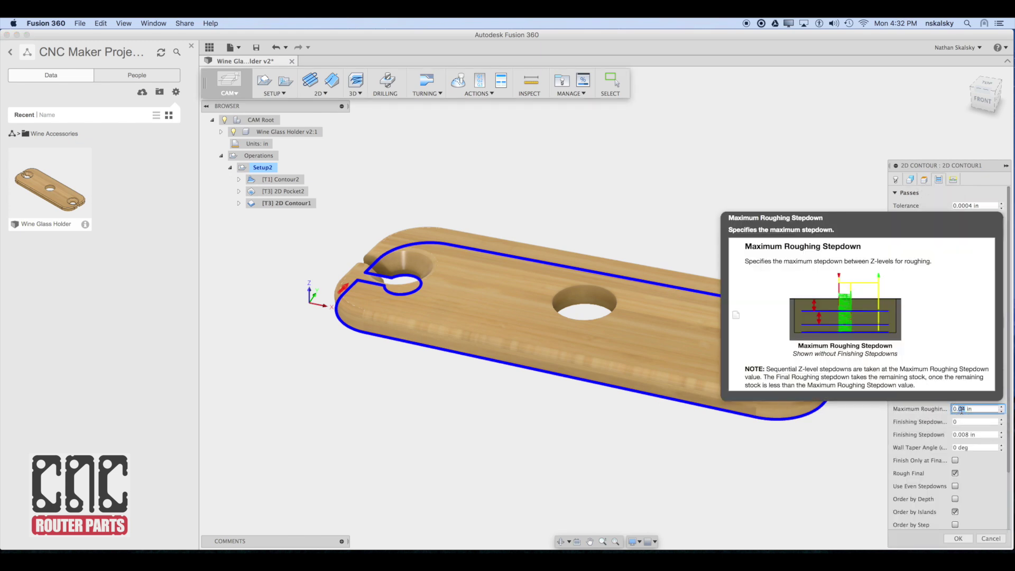
pyautogui.write('0.125')
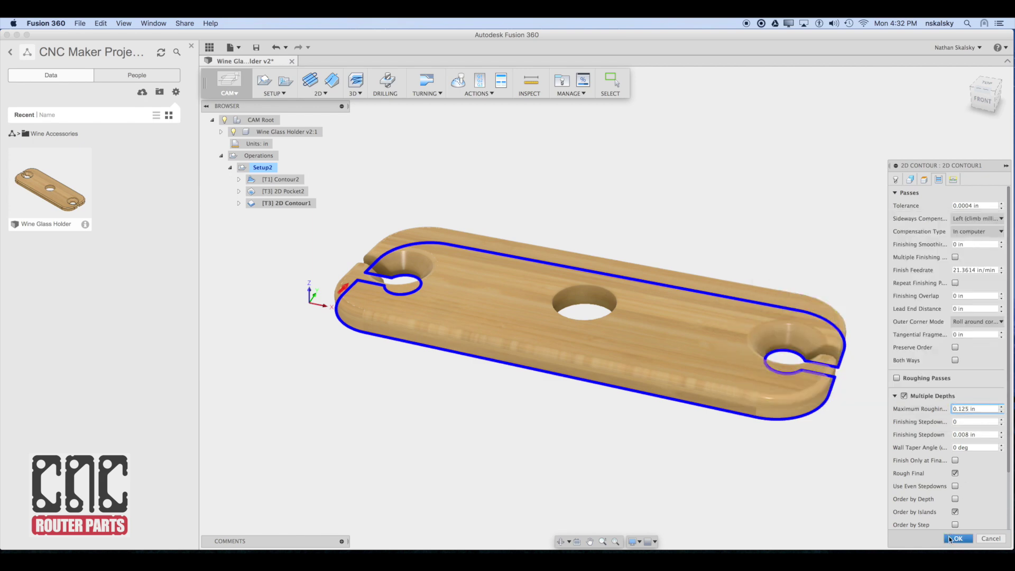
pyautogui.click(950, 539)
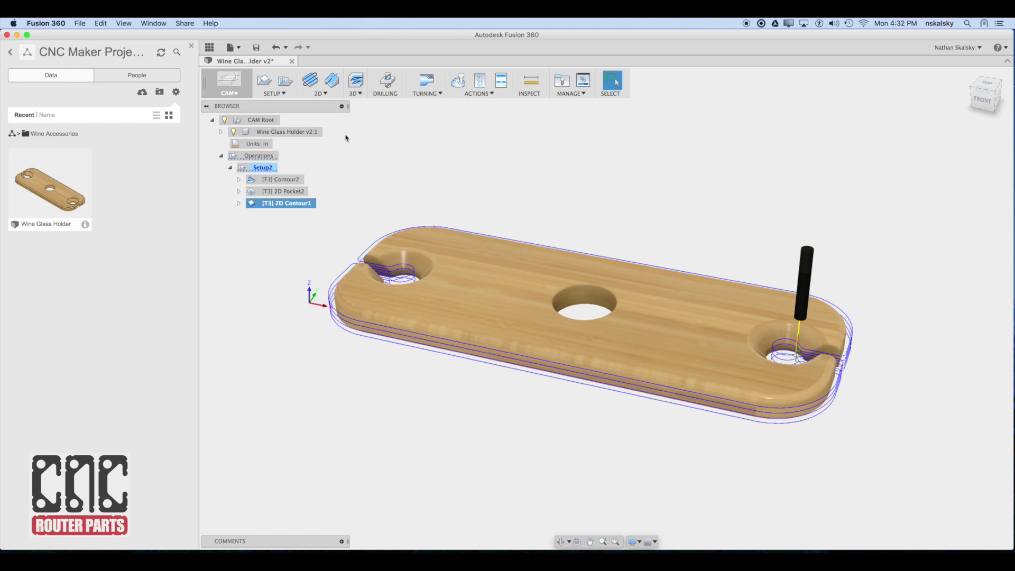
pyautogui.click(264, 169)
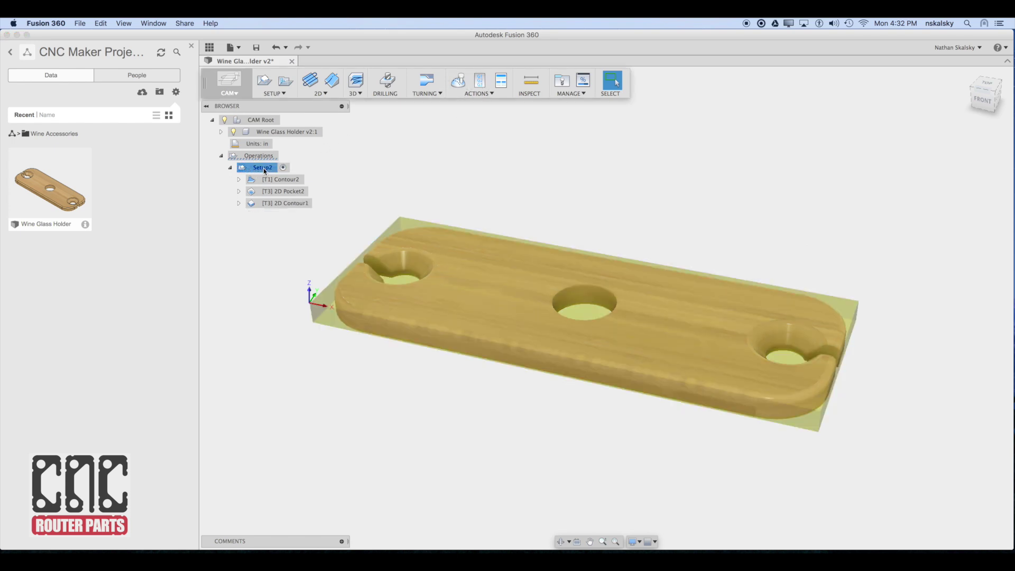
pyautogui.click(460, 81)
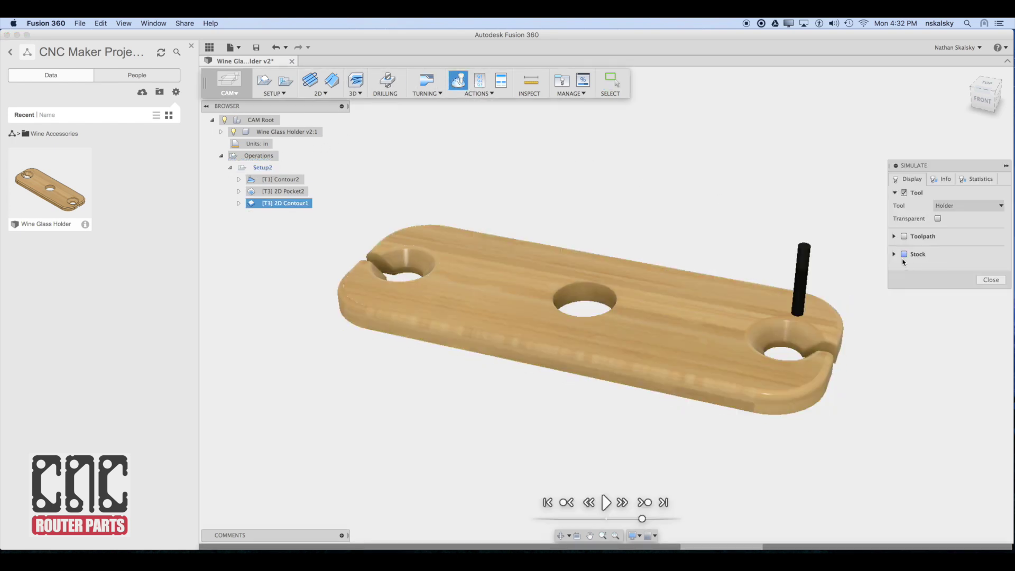
pyautogui.click(905, 255)
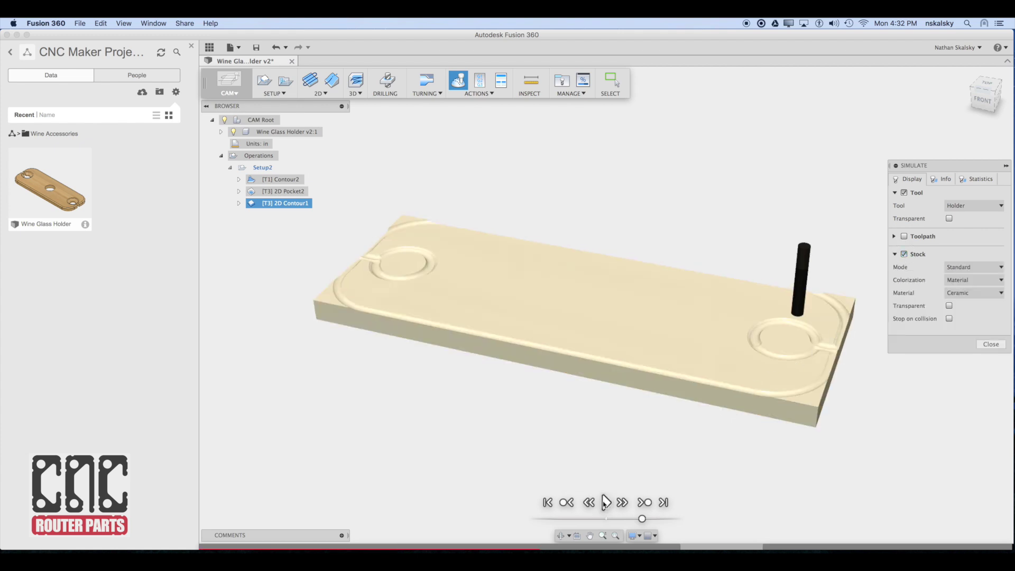
pyautogui.click(605, 502)
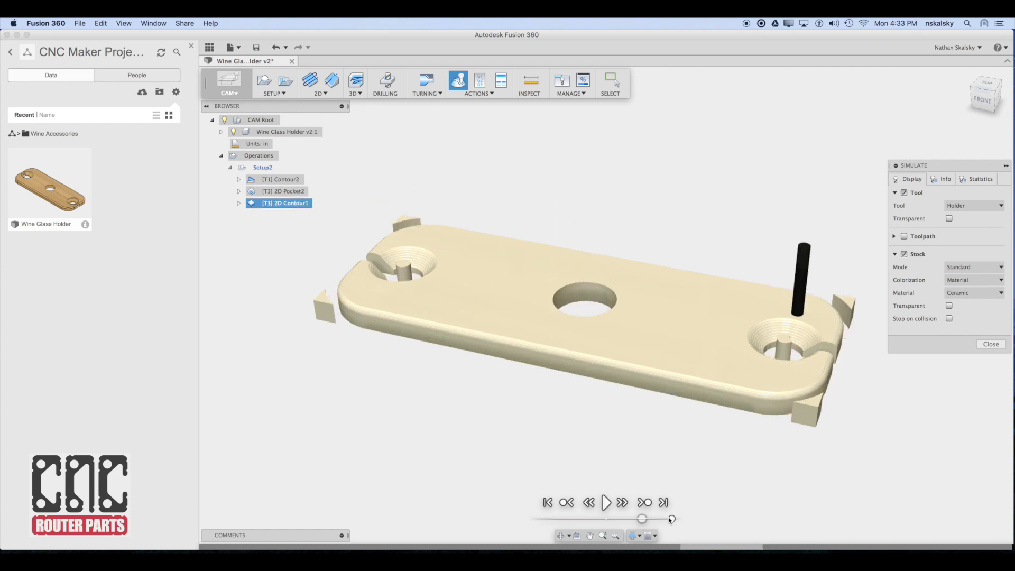
pyautogui.keyDown('shift'); pyautogui.moveTo(595, 357); pyautogui.dragTo(695, 340, button='middle'); pyautogui.keyUp('shift')
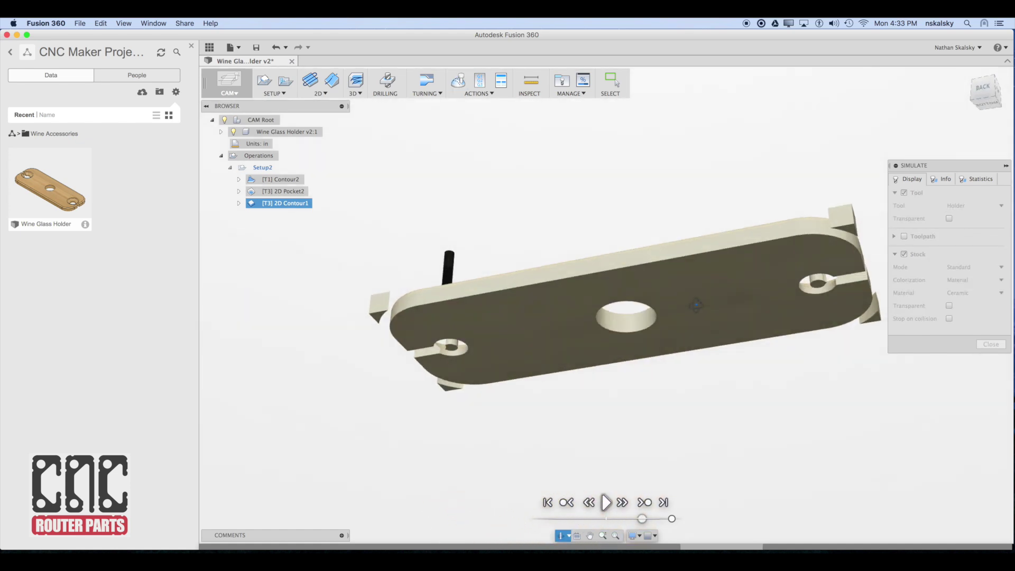
pyautogui.moveTo(696, 305); pyautogui.dragTo(536, 373)
pyautogui.press('Escape')
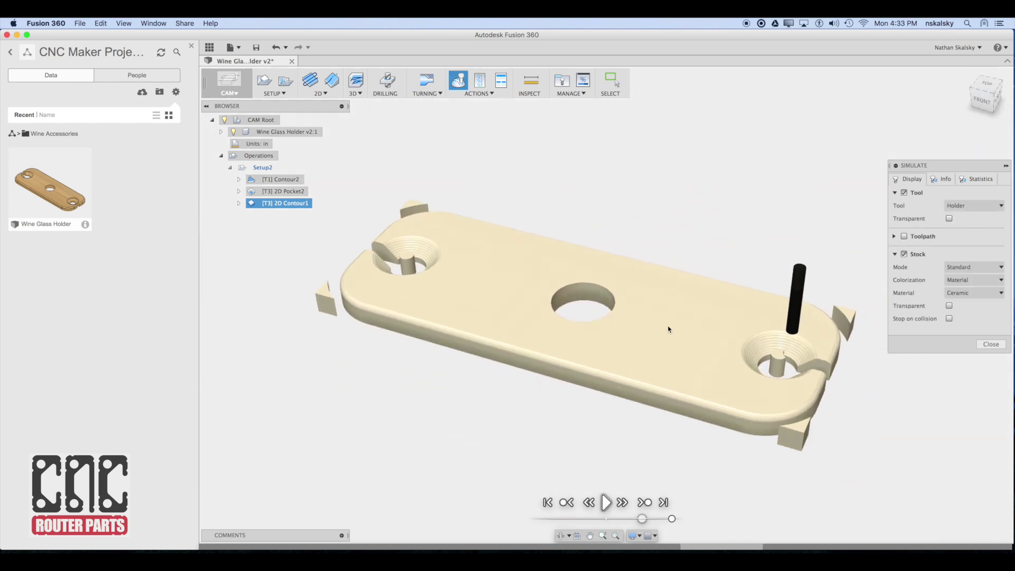
pyautogui.press('Escape')
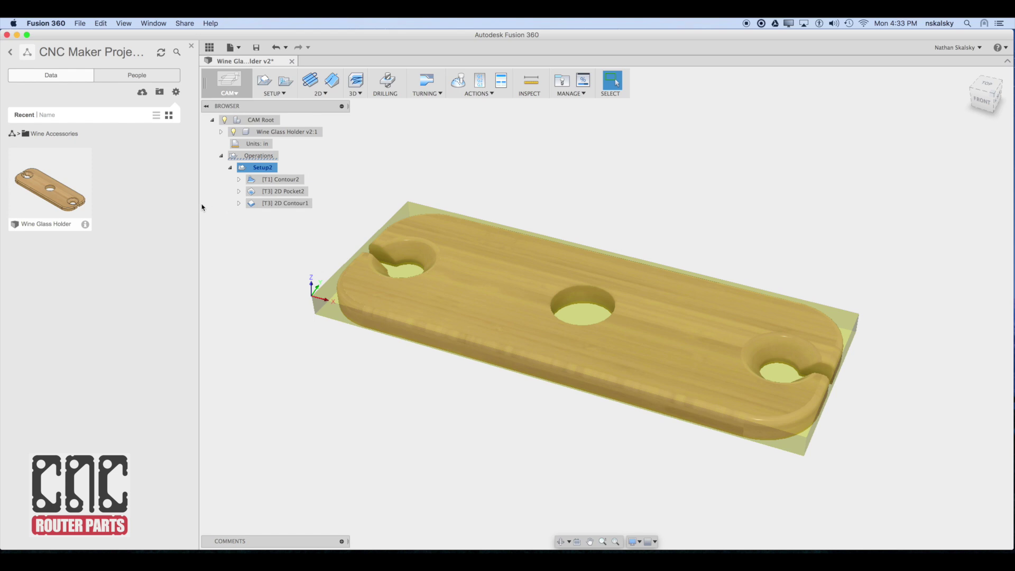
# Reopen 2D Contour1 and turn on holding tabs in its geometry settings
pyautogui.rightClick(287, 203)
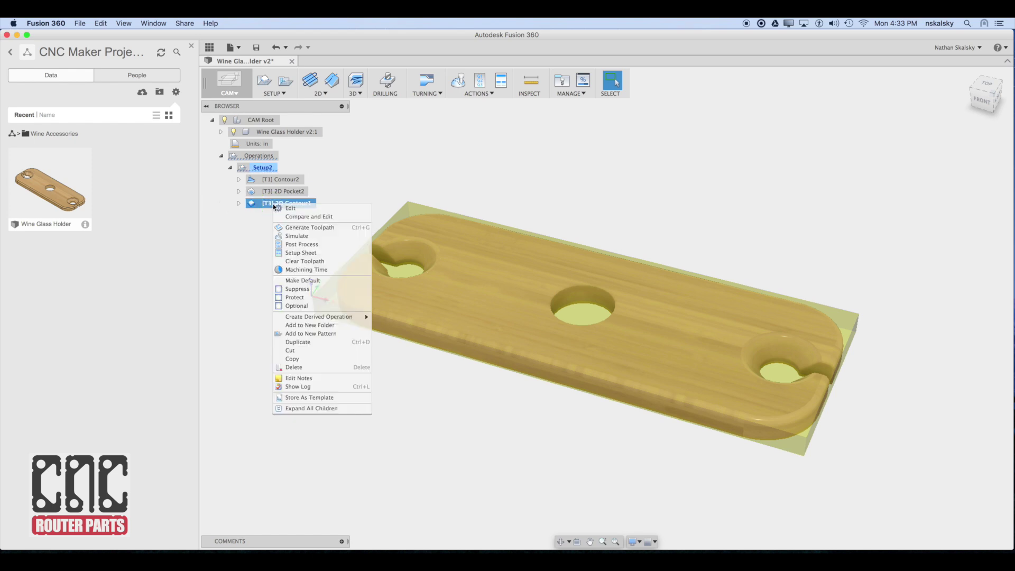
pyautogui.click(291, 212)
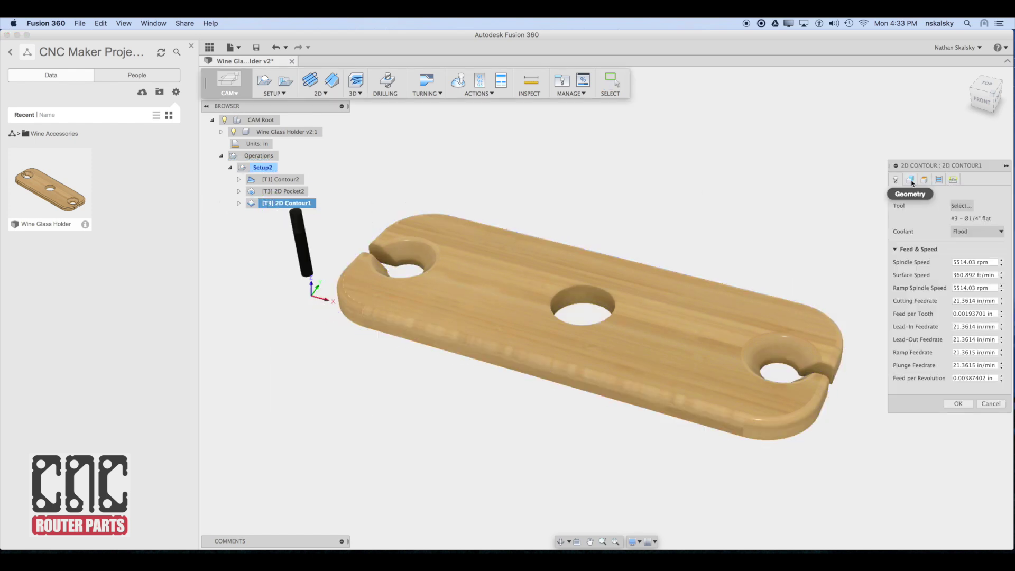
pyautogui.click(911, 180)
pyautogui.click(897, 267)
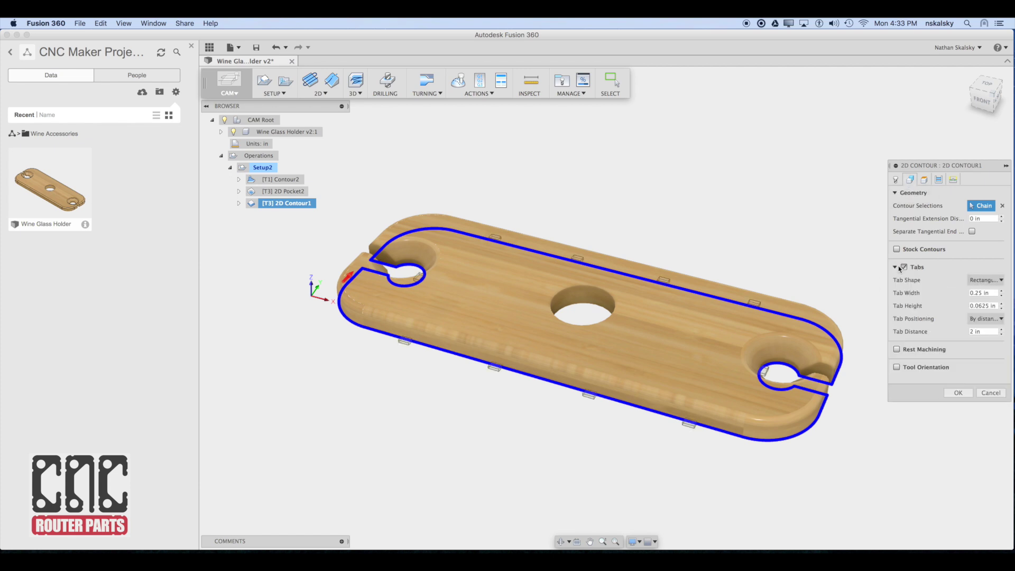
# Set the tabs 0.35 in wide and 0.125 in high with wider spacing, then regenerate
pyautogui.click(978, 293)
pyautogui.doubleClick(977, 306)
pyautogui.write('0.12')
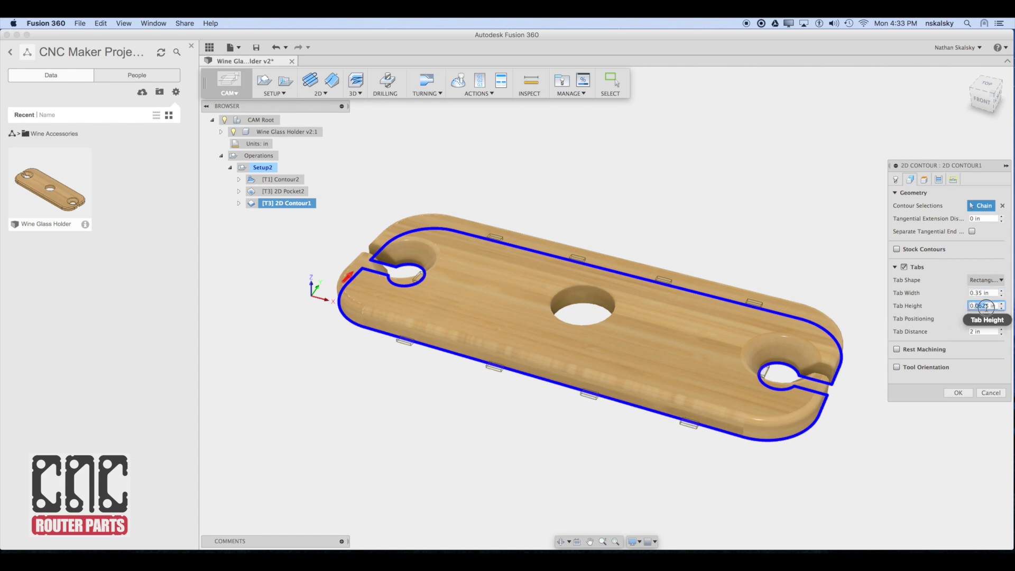
pyautogui.write('5')
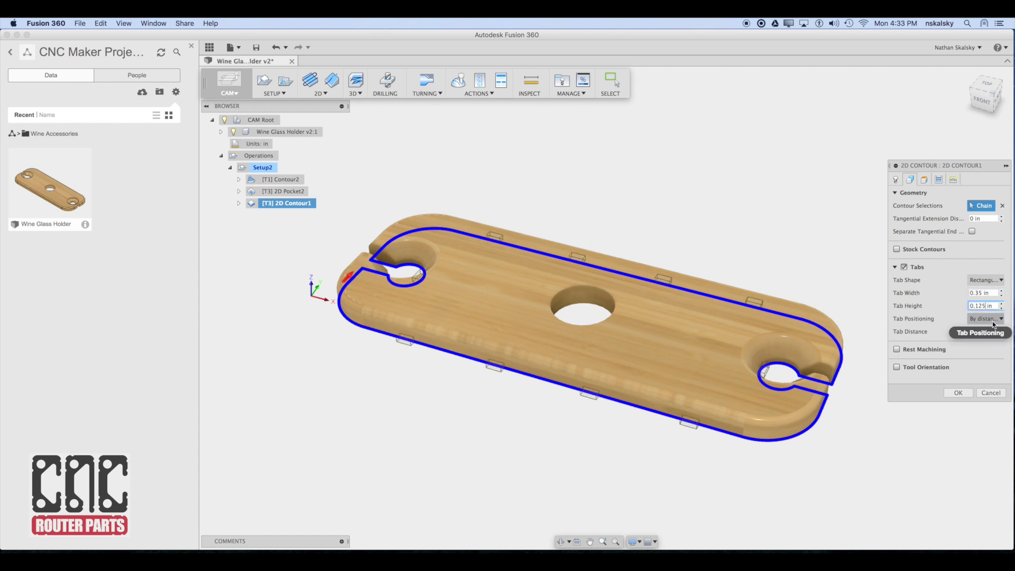
pyautogui.doubleClick(973, 330)
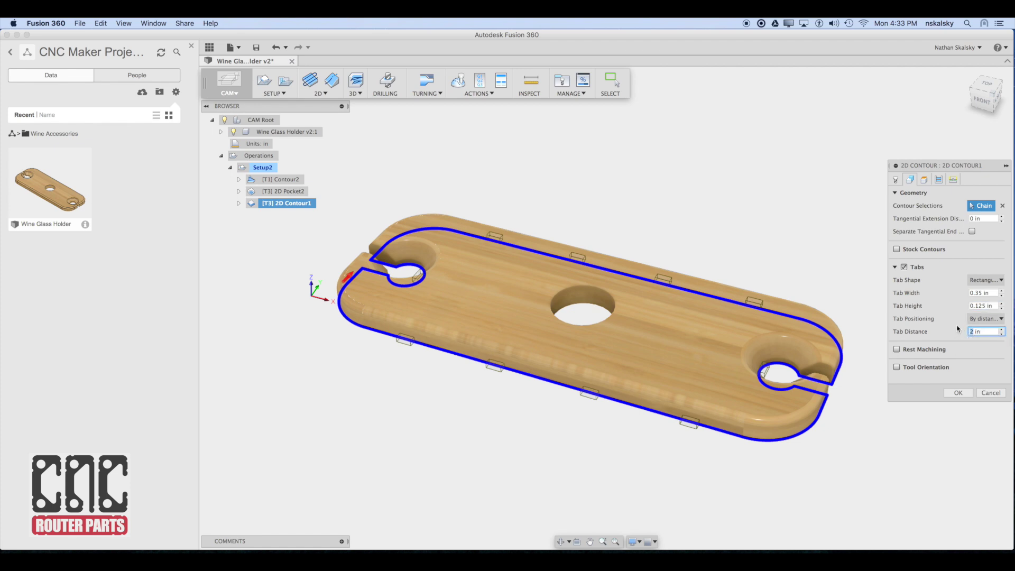
pyautogui.write('2.5')
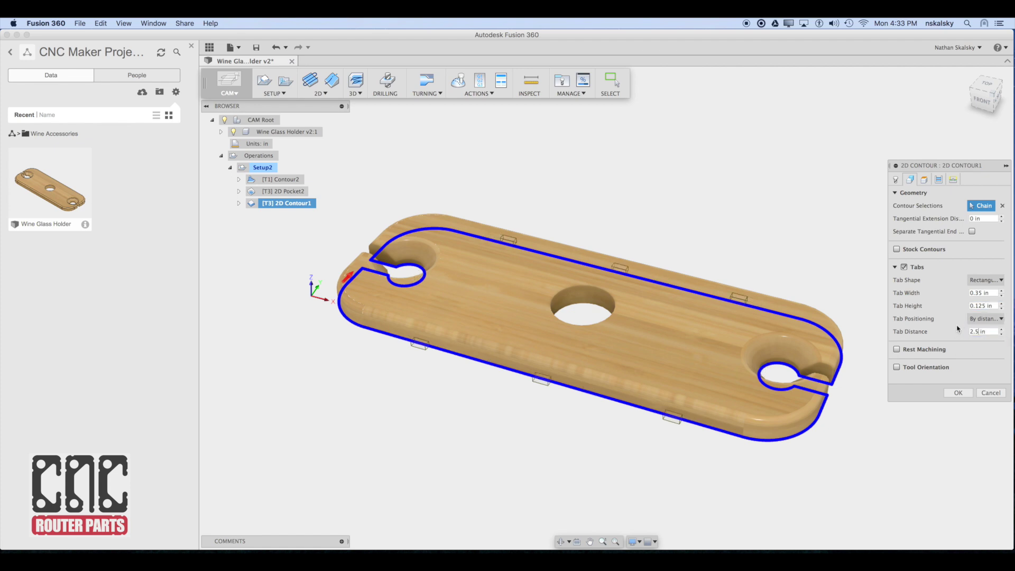
pyautogui.write('3')
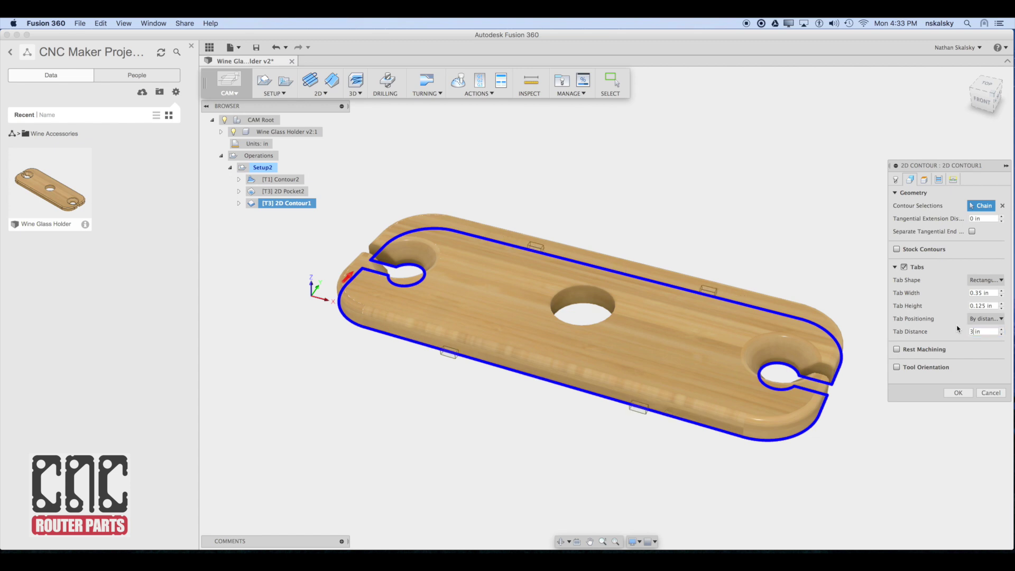
pyautogui.press('Return')
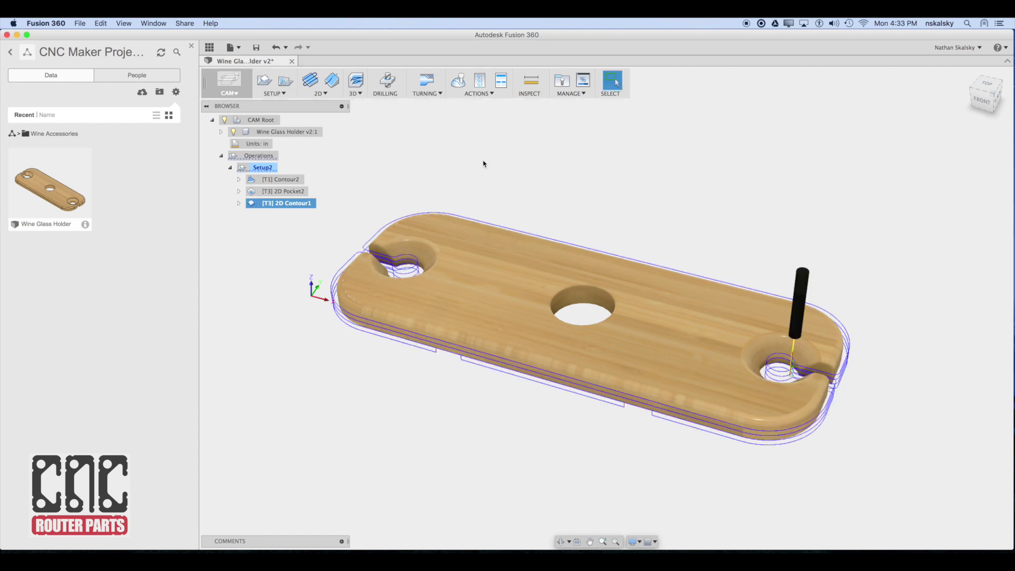
# Rename Setup2 in the browser to 'Wine Glass Holder TopSide'
pyautogui.click(256, 168)
pyautogui.doubleClick(257, 169)
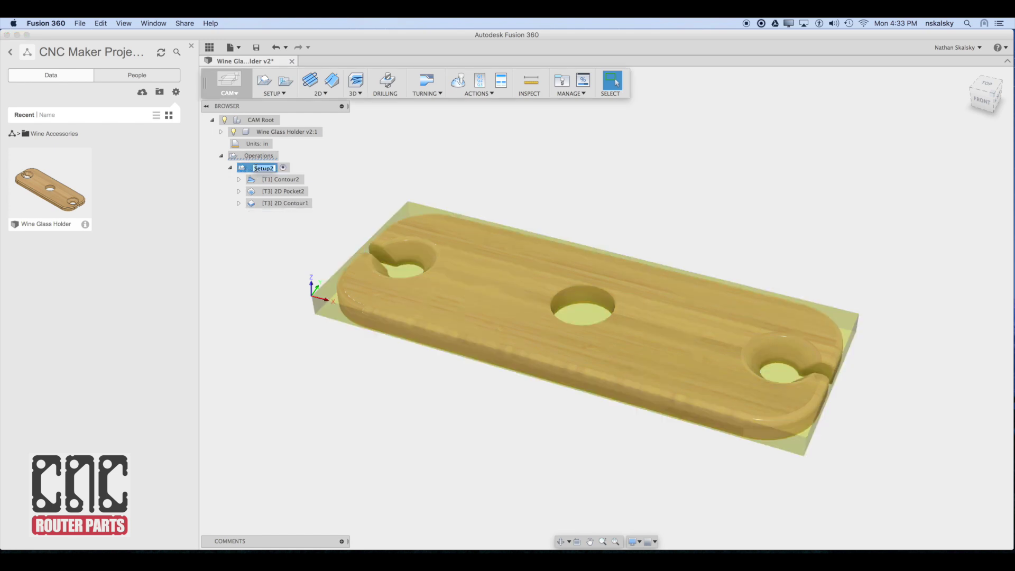
pyautogui.write('Wine Glass Holder TopSide')
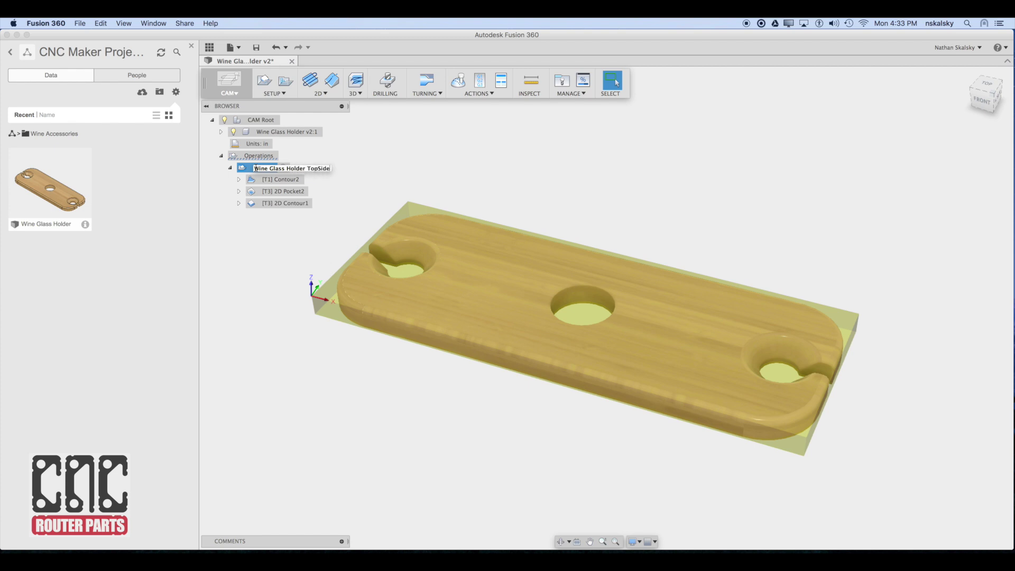
pyautogui.press('Return')
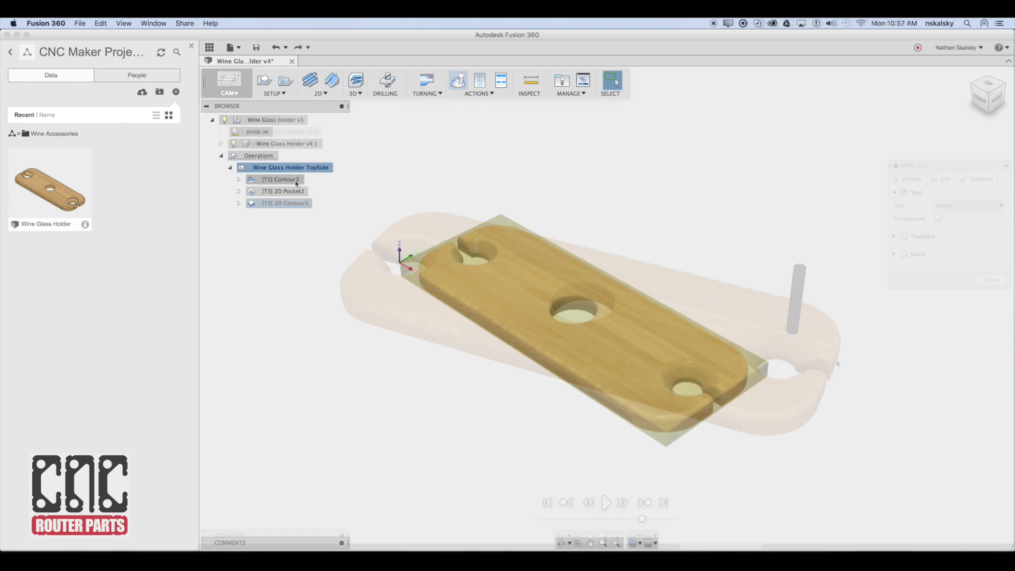
pyautogui.rightClick(290, 177)
# Give Contour2 a 14000 rpm spindle speed and 45 in/min cutting feedrate
pyautogui.click(309, 197)
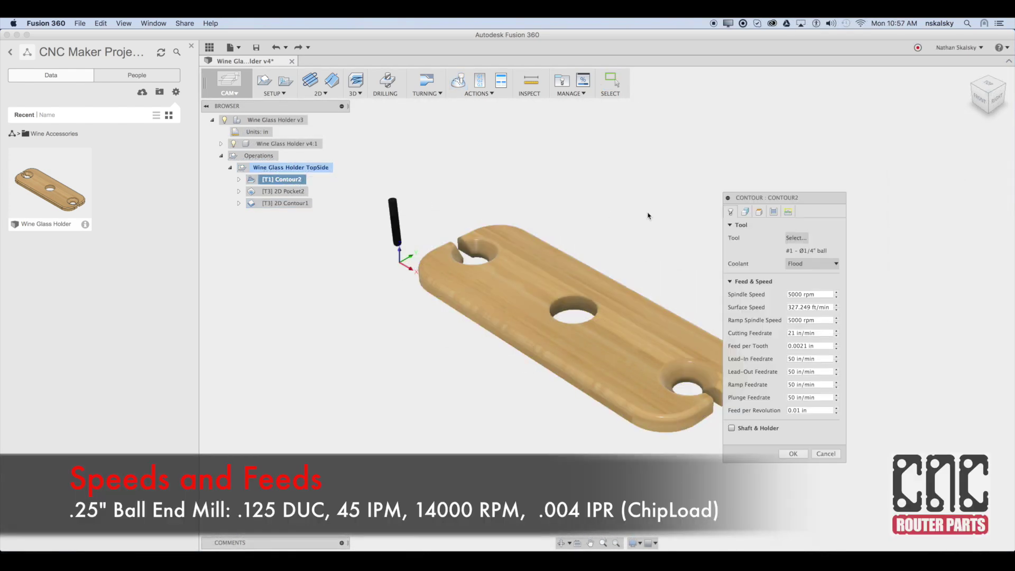
pyautogui.doubleClick(795, 295)
pyautogui.write('14000')
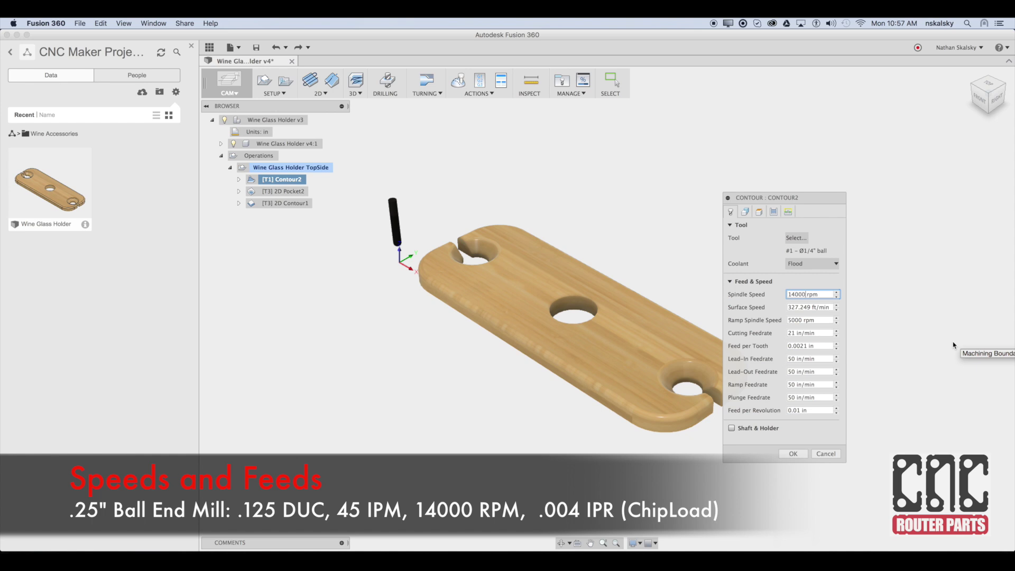
pyautogui.press('Return')
pyautogui.doubleClick(793, 333)
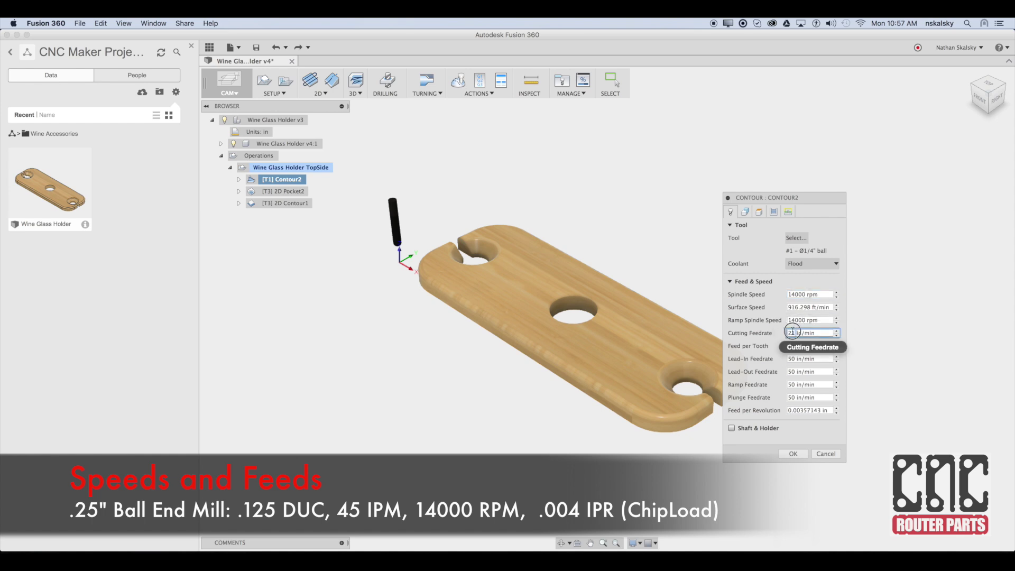
pyautogui.write('45')
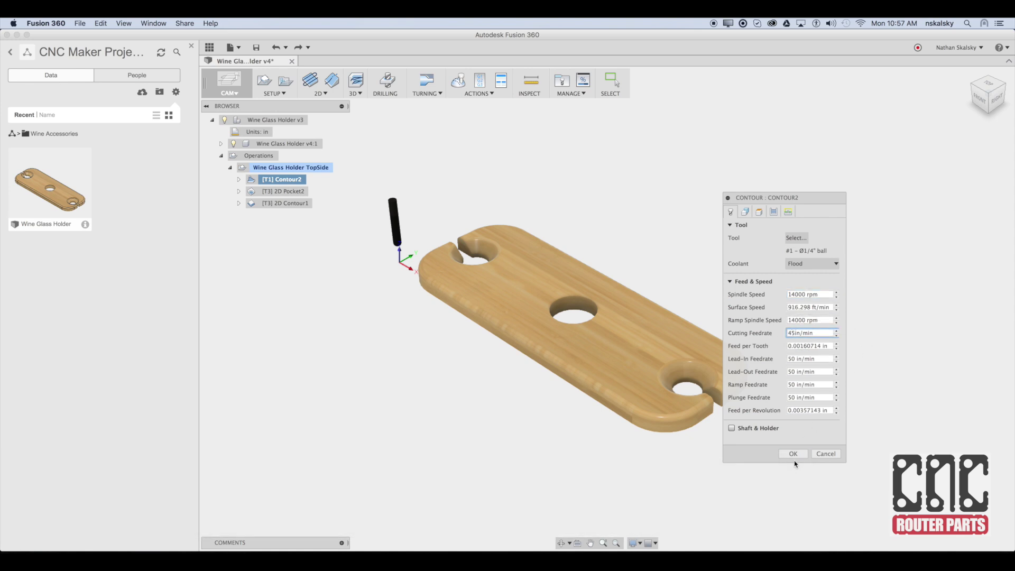
pyautogui.click(794, 454)
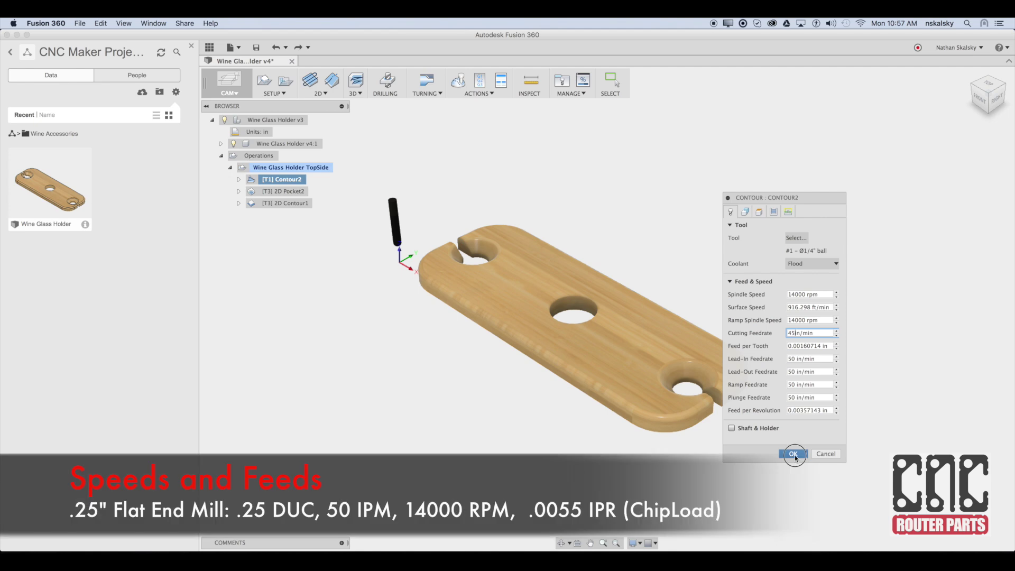
# Give 2D Pocket2 a 14000 rpm spindle speed and 50 in/min cutting feedrate
pyautogui.rightClick(283, 197)
pyautogui.click(299, 200)
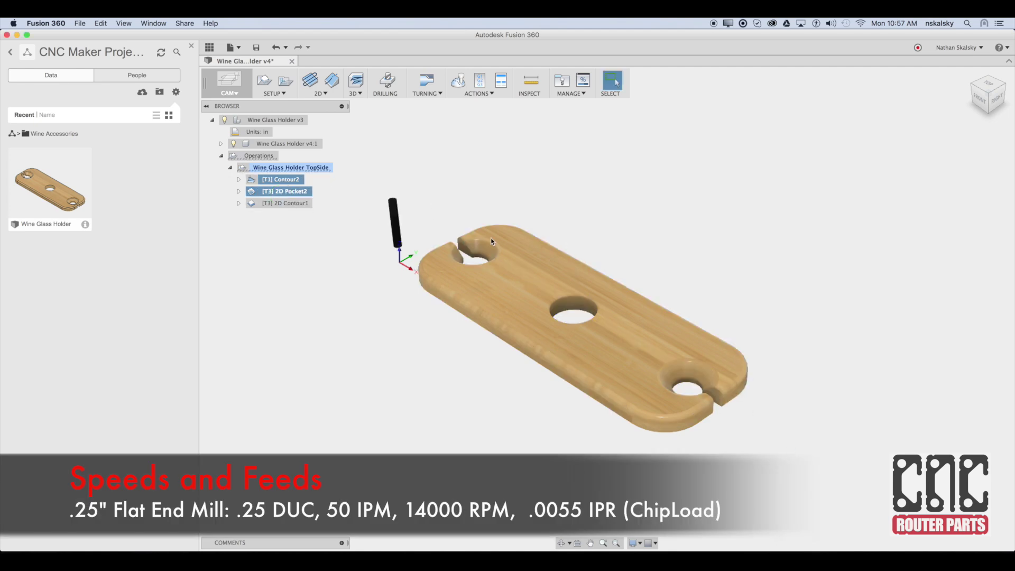
pyautogui.moveTo(802, 295); pyautogui.dragTo(779, 299)
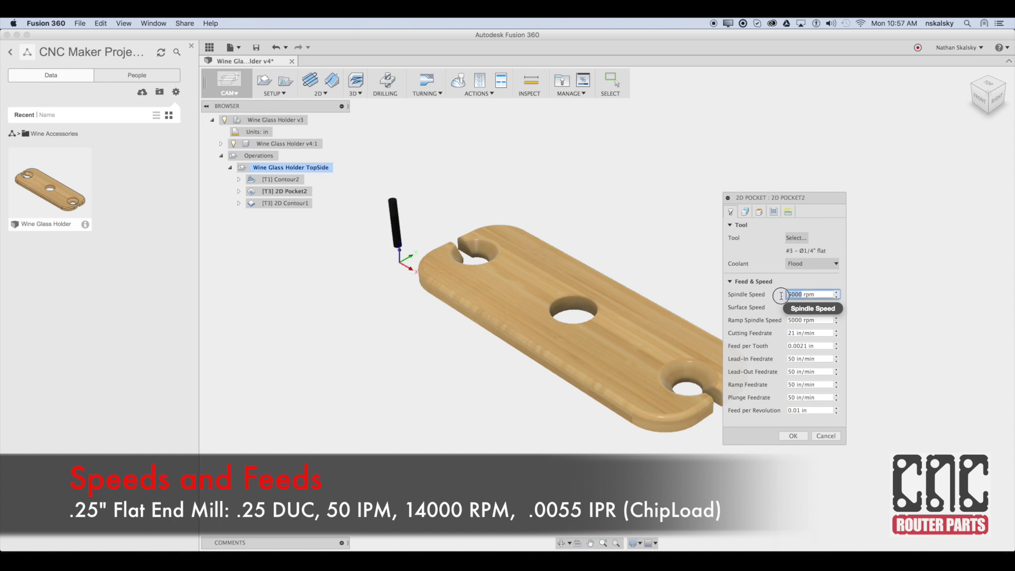
pyautogui.write('14000')
pyautogui.press('Tab')
pyautogui.press('Tab')
pyautogui.press('Tab')
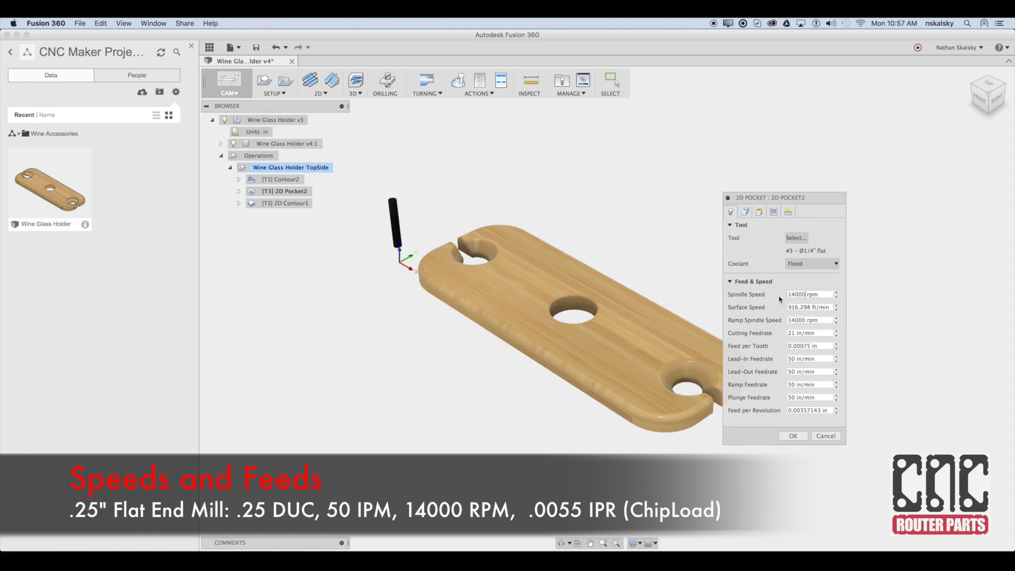
pyautogui.write('50')
pyautogui.press('Return')
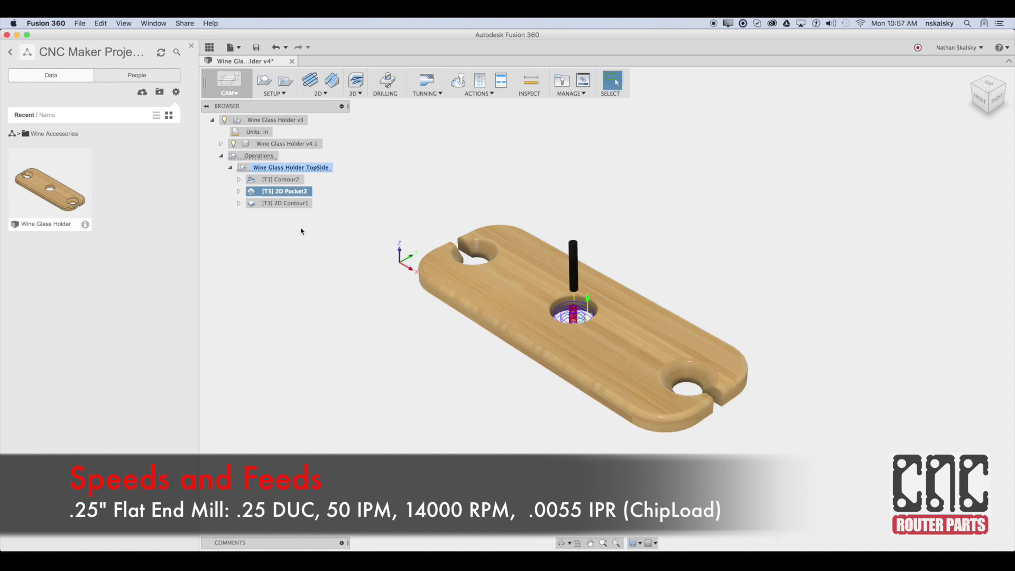
# Give 2D Contour1 a 14000 rpm spindle speed and 50 in/min cutting feedrate
pyautogui.rightClick(273, 204)
pyautogui.click(289, 212)
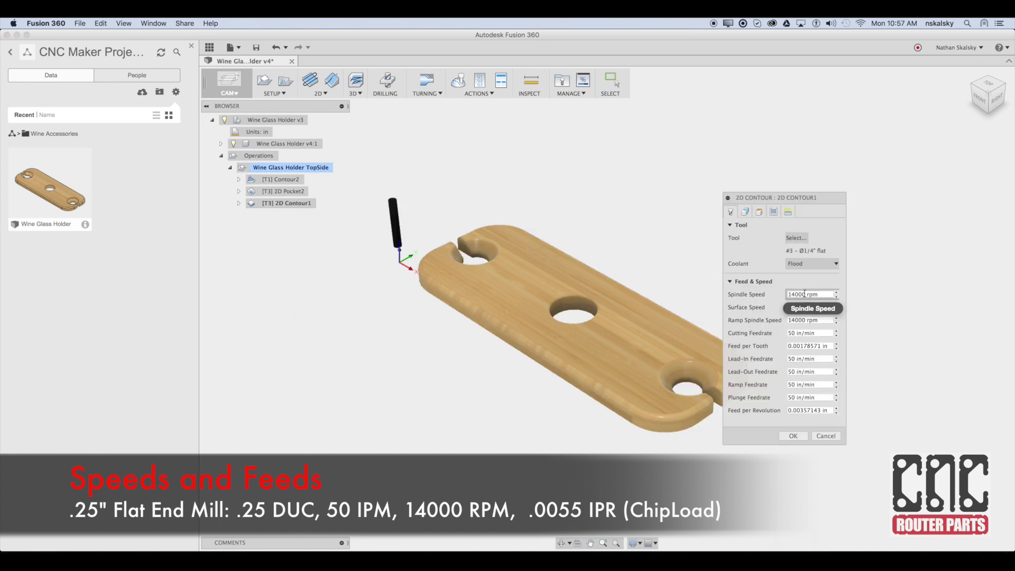
pyautogui.doubleClick(803, 294)
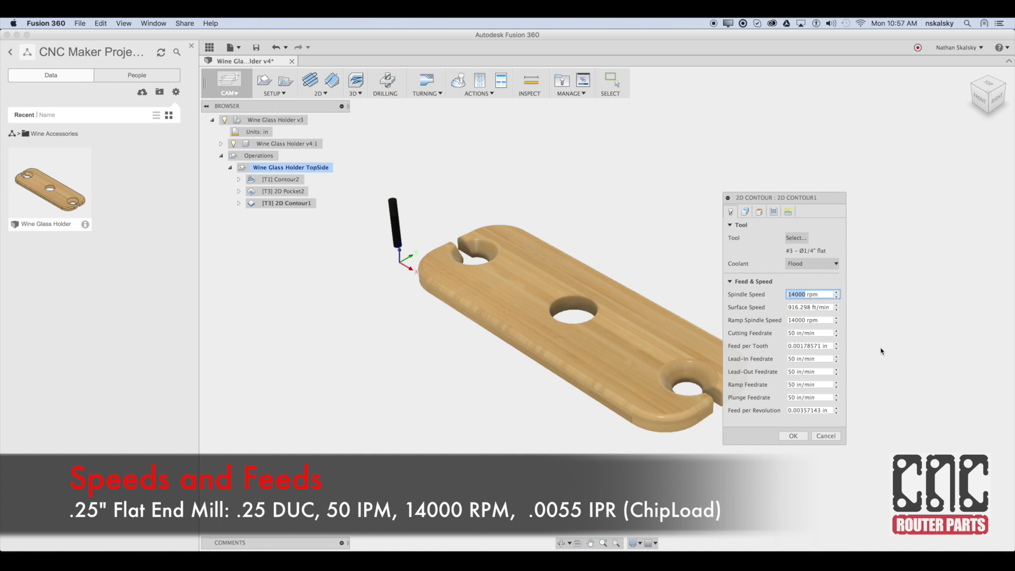
pyautogui.doubleClick(793, 333)
pyautogui.write('50')
pyautogui.click(793, 436)
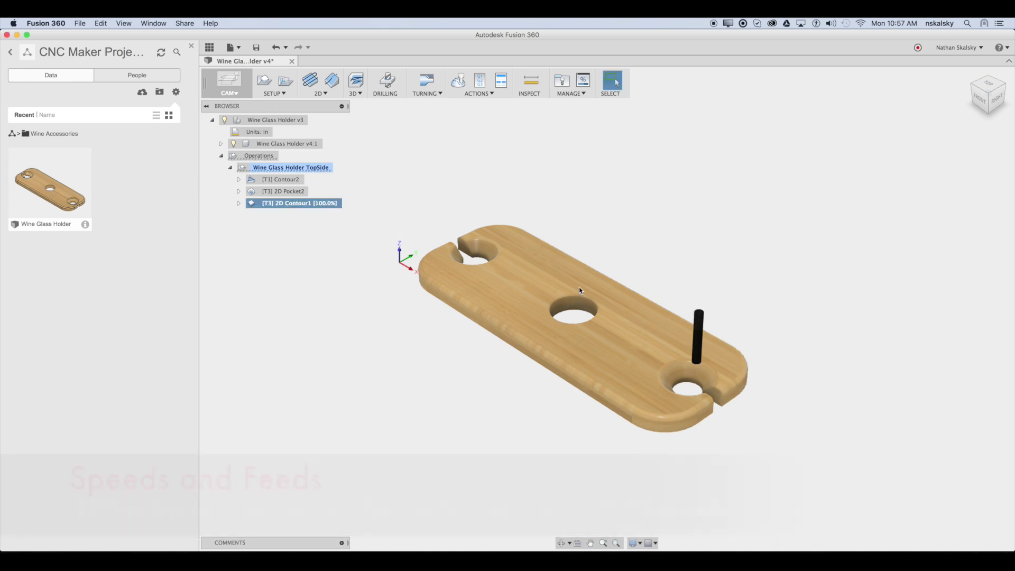
pyautogui.click(280, 167)
pyautogui.rightClick(284, 170)
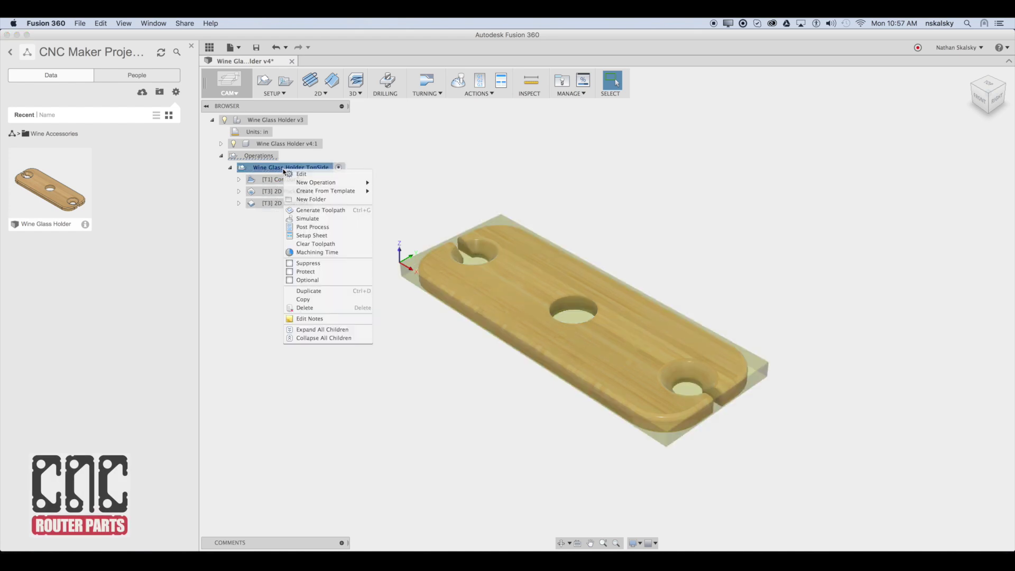
pyautogui.click(312, 253)
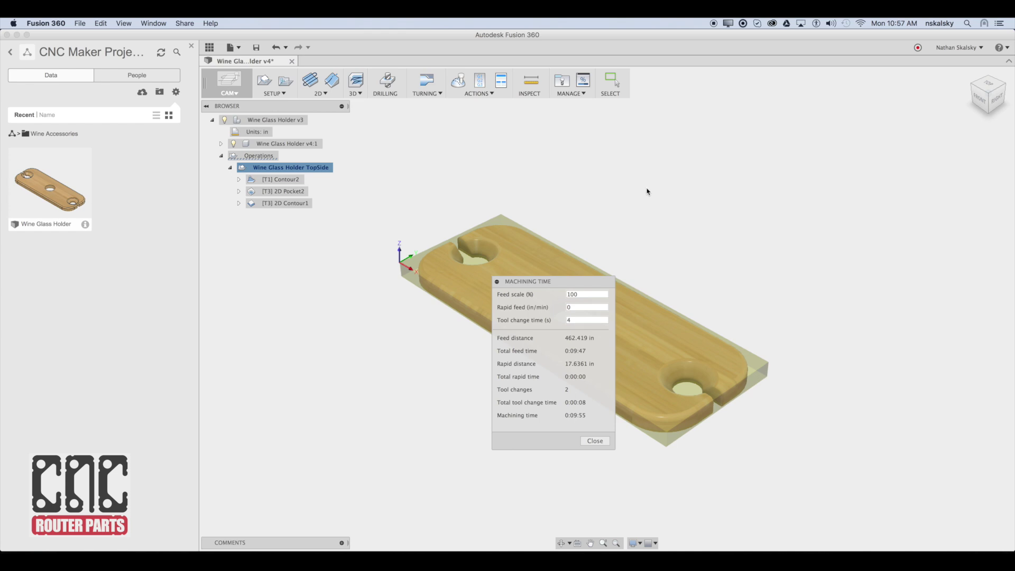
pyautogui.click(595, 441)
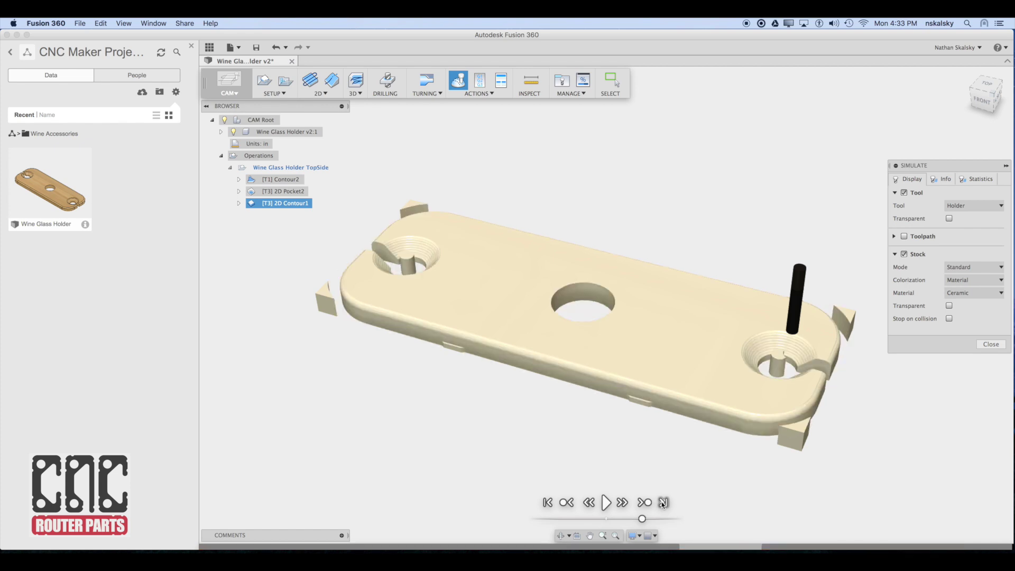
pyautogui.click(562, 536)
pyautogui.moveTo(592, 339); pyautogui.dragTo(511, 354)
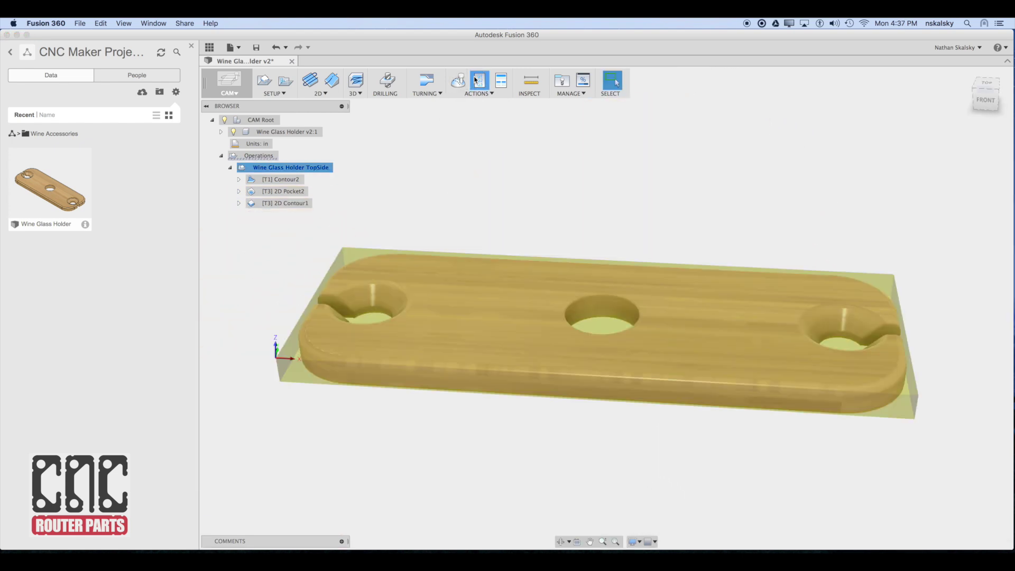
# Post the TopSide toolpaths as program 1001, saving WineGlassHolder.TopSide.Single in the GCode folder
pyautogui.click(477, 80)
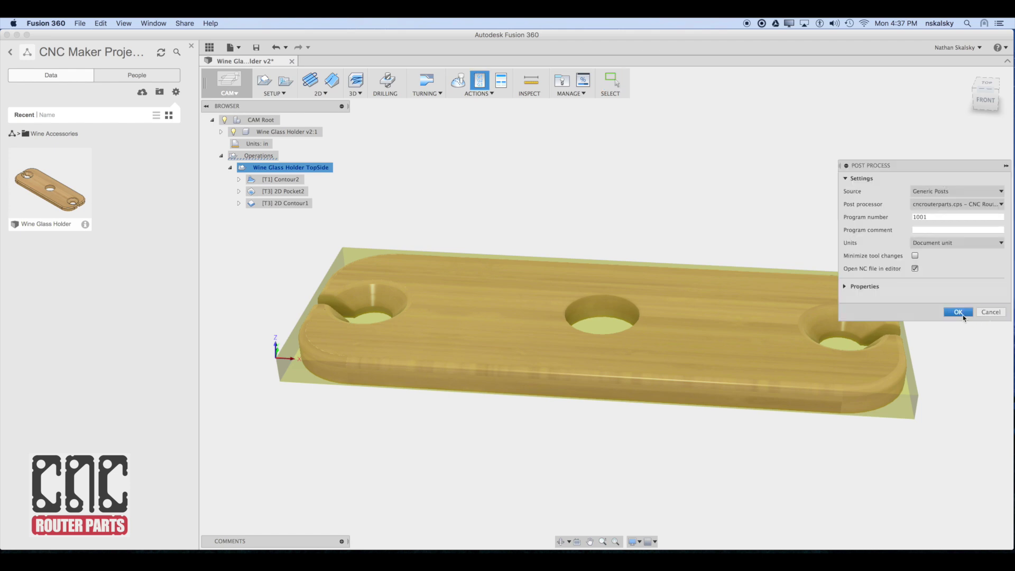
pyautogui.click(958, 312)
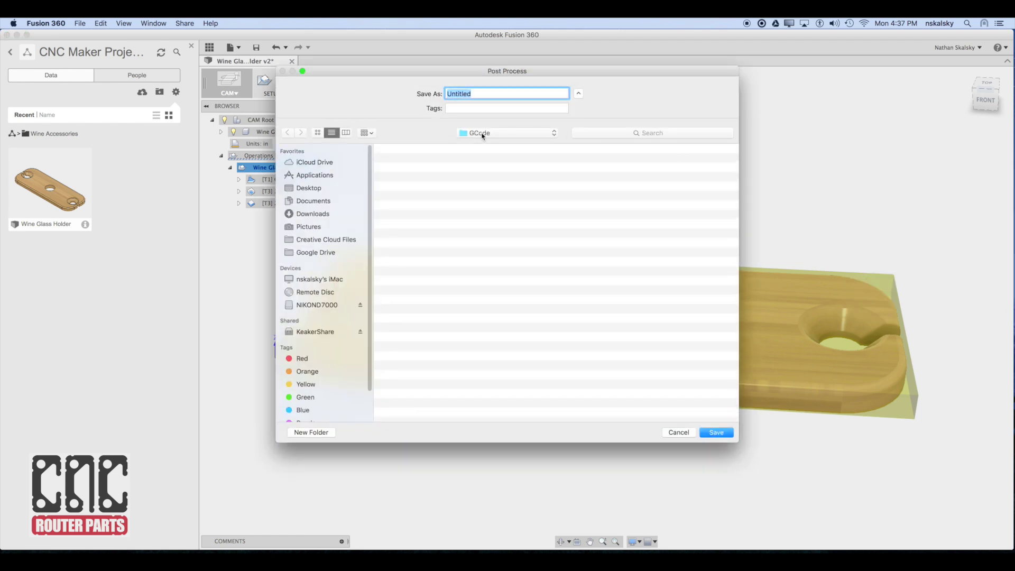
pyautogui.write('WineGlassHolder.TopSide.Sing')
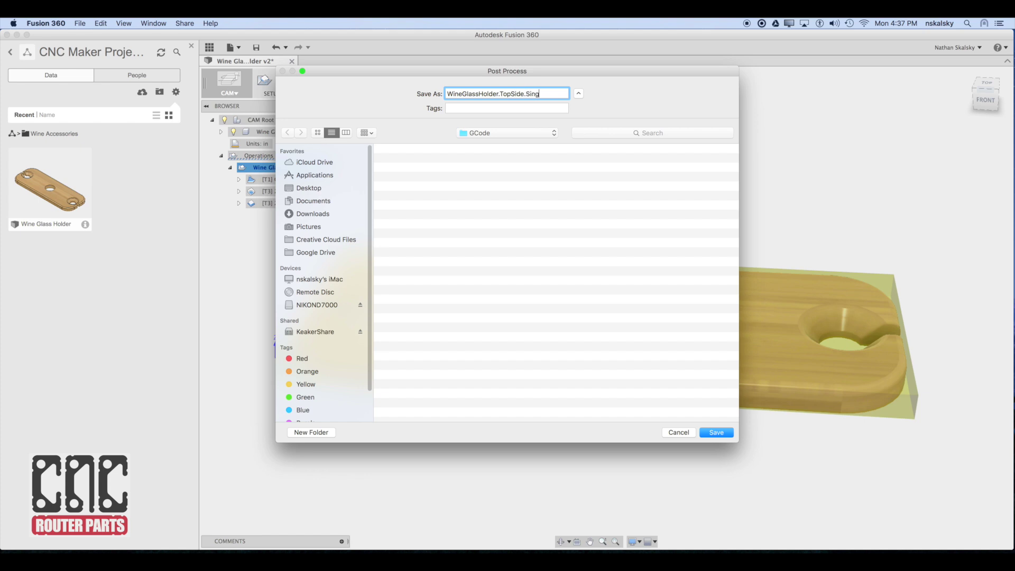
pyautogui.press('Return')
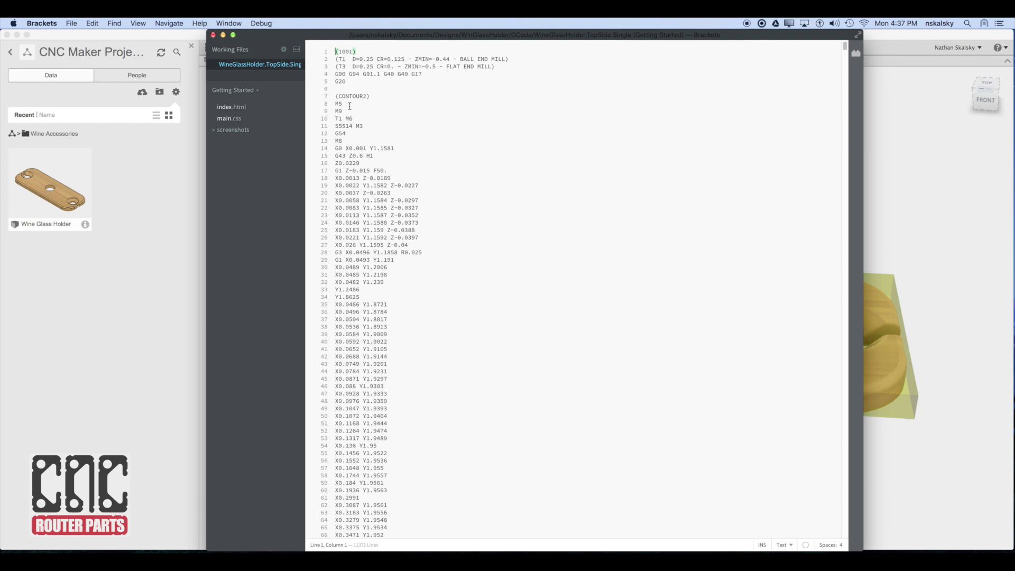
# Inspect the G-code tool header: BALL END MILL, FLAT END MILL and the (CONTOUR2) section start
pyautogui.moveTo(466, 60); pyautogui.dragTo(491, 67)
pyautogui.click(449, 67)
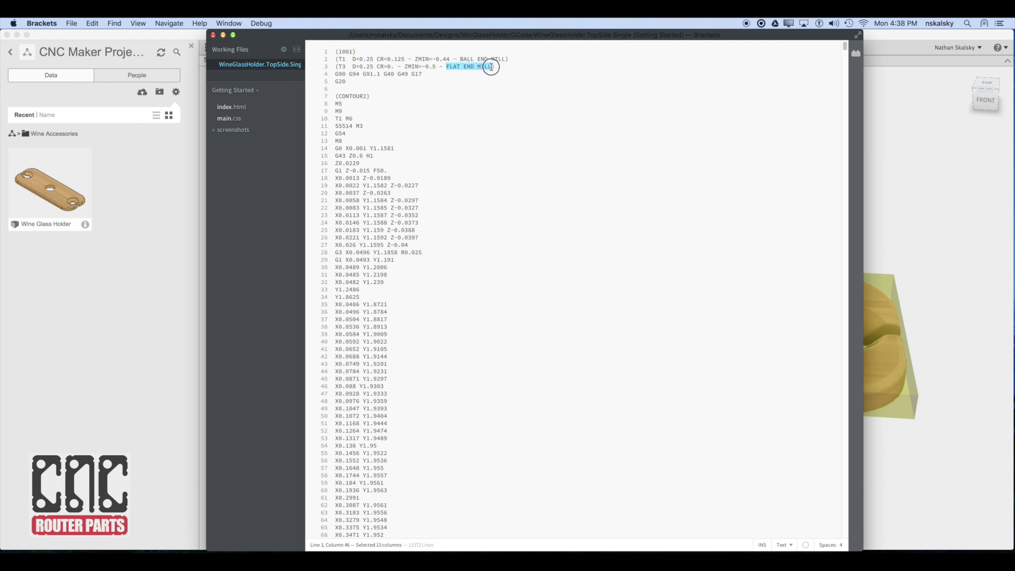
pyautogui.click(467, 96)
# Search the G-code for M1, mark the (2D POCKET2) heading, and return to Fusion 360
pyautogui.press('super+f')
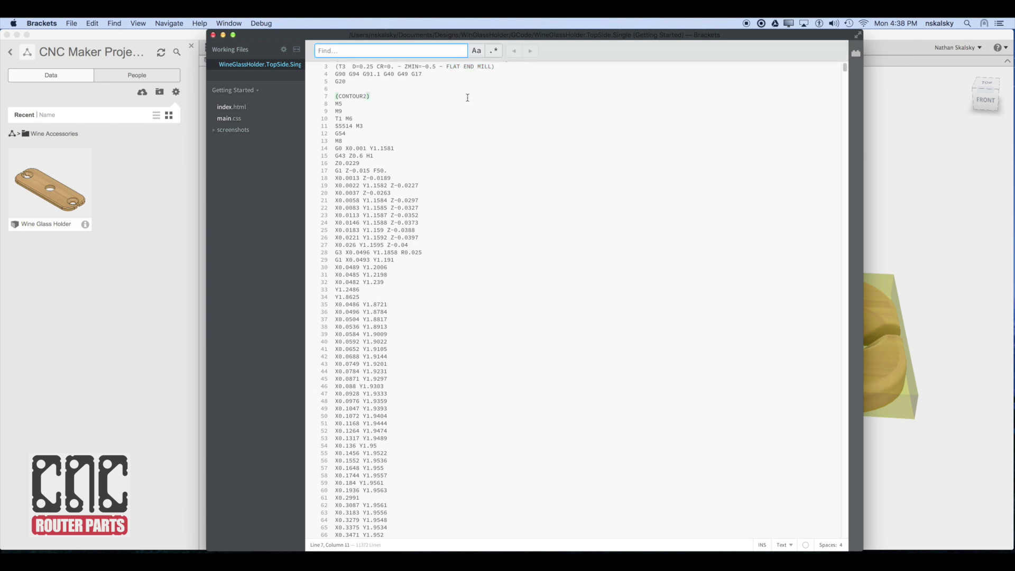
pyautogui.write('M1')
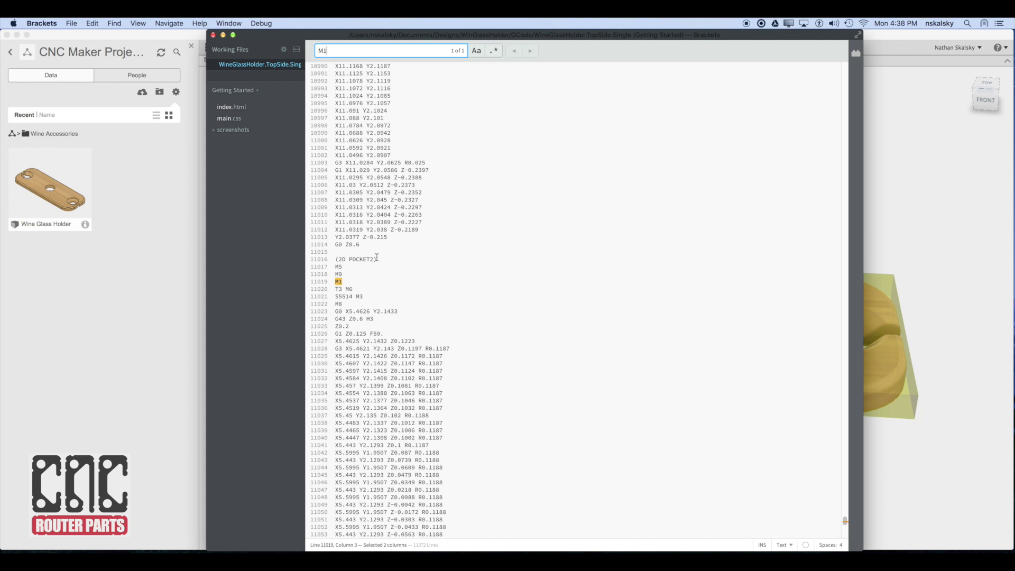
pyautogui.moveTo(377, 257); pyautogui.dragTo(335, 259)
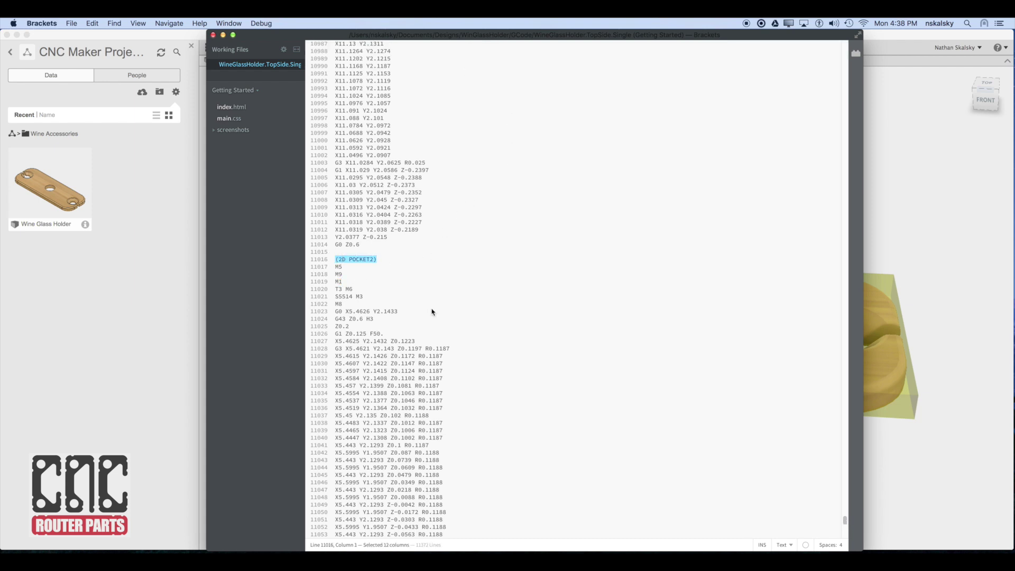
pyautogui.press('super+Tab')
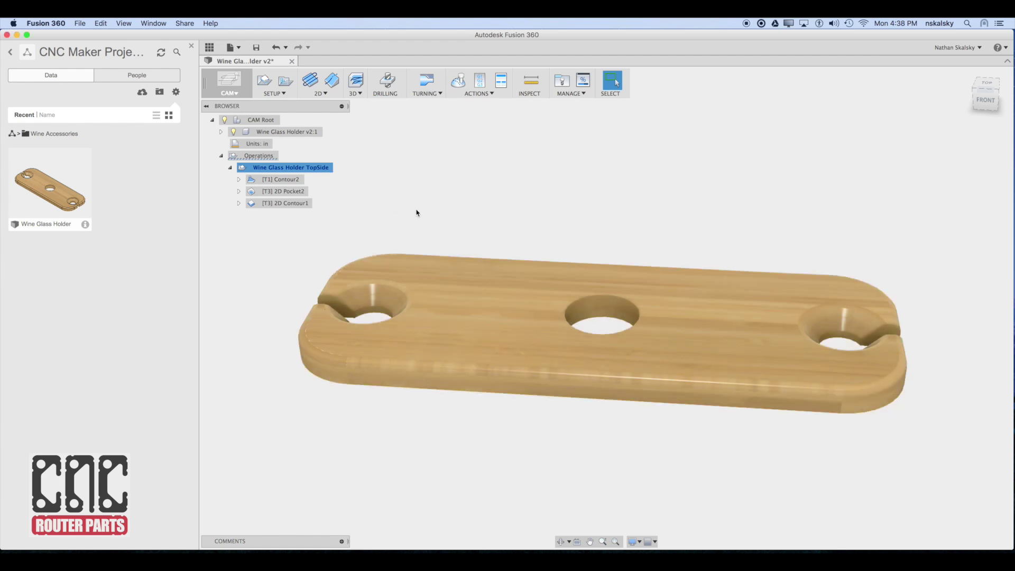
# Save Wine Glass Holder as new version v3, then switch to the MODEL workspace
pyautogui.click(238, 88)
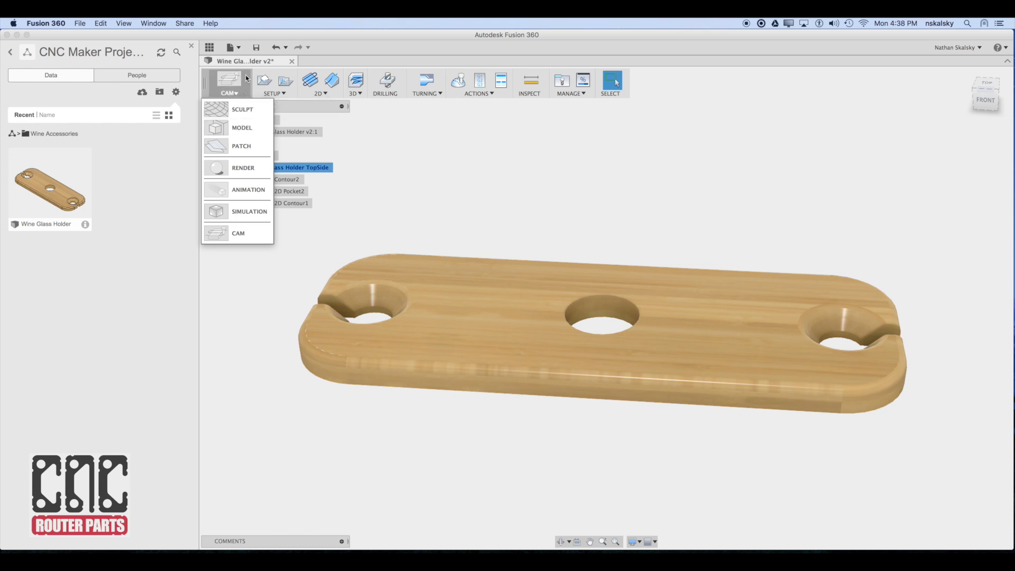
pyautogui.click(256, 49)
pyautogui.press('Return')
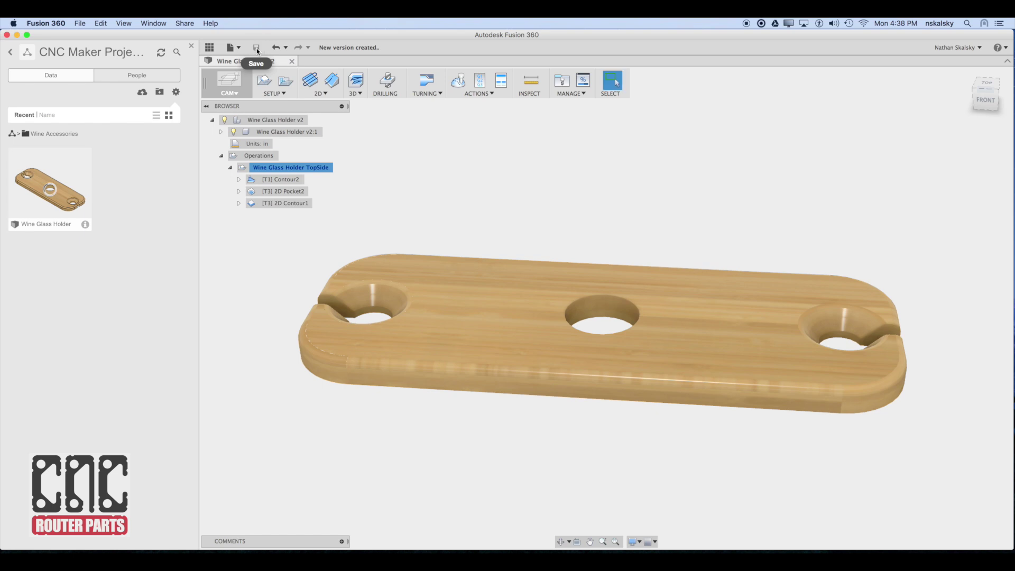
pyautogui.click(234, 88)
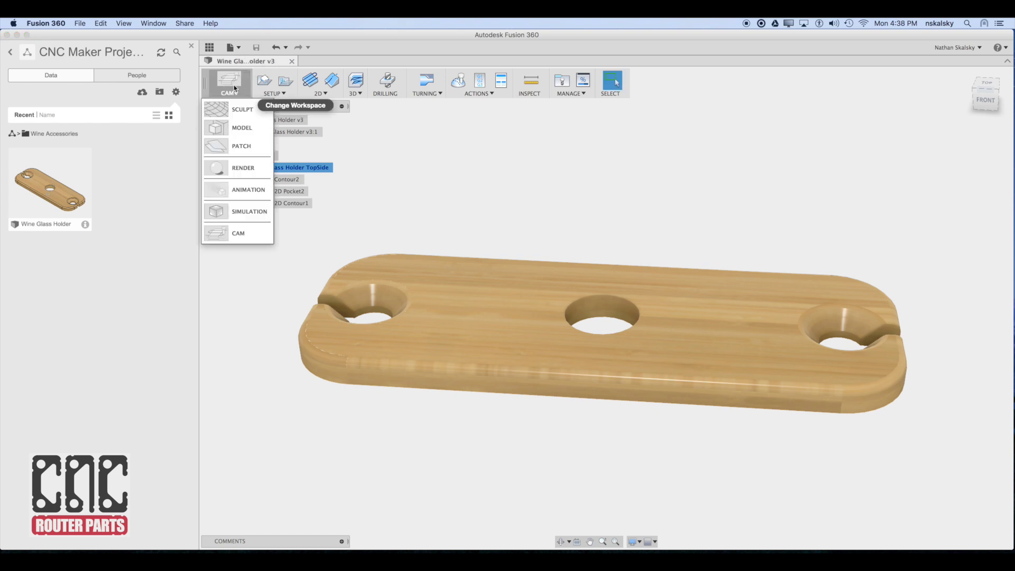
pyautogui.click(238, 129)
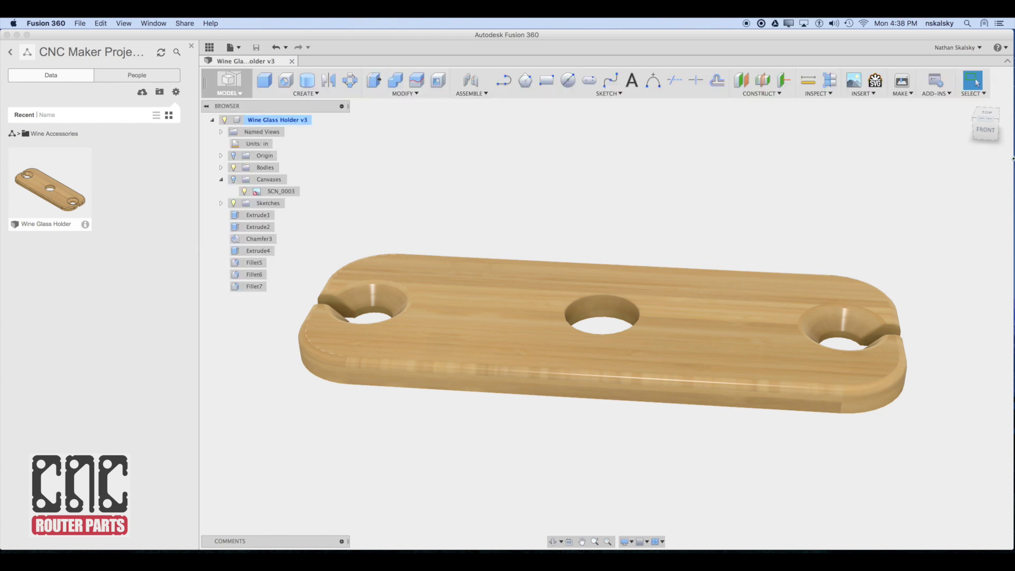
# From the top view, sketch a 24 x 24 in rectangle on the holder's top face
pyautogui.click(990, 115)
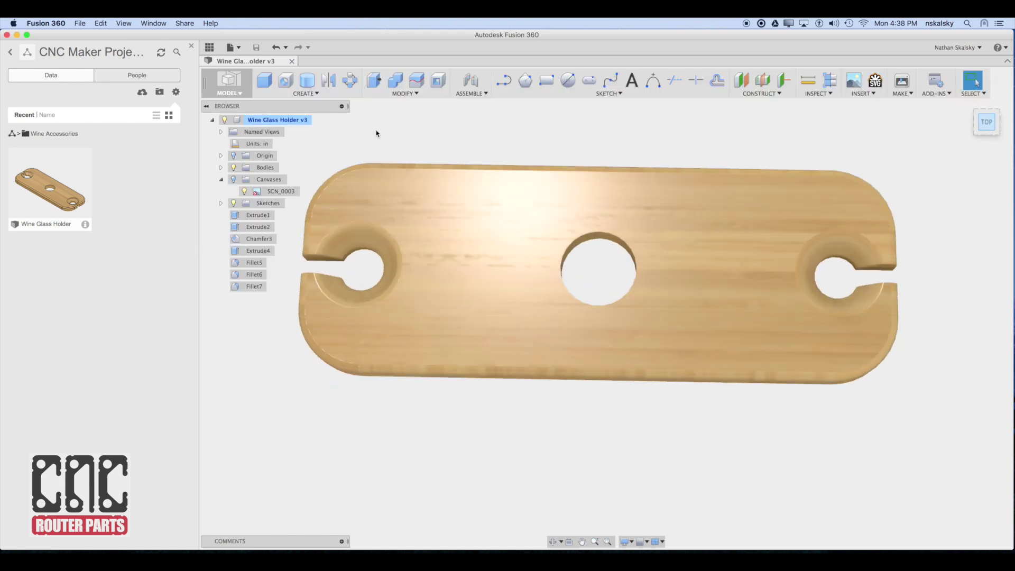
pyautogui.press('r')
pyautogui.click(444, 228)
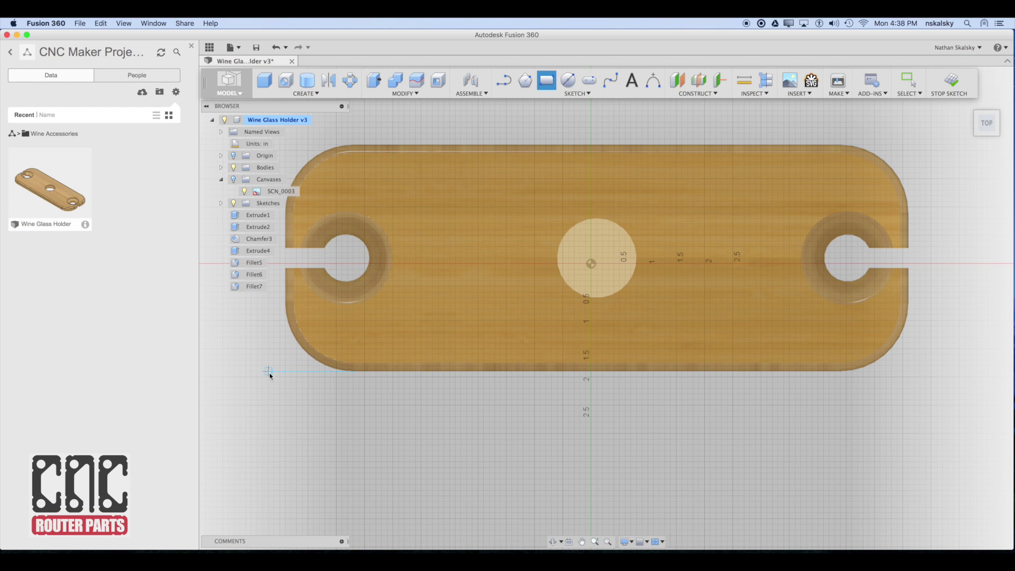
pyautogui.click(285, 372)
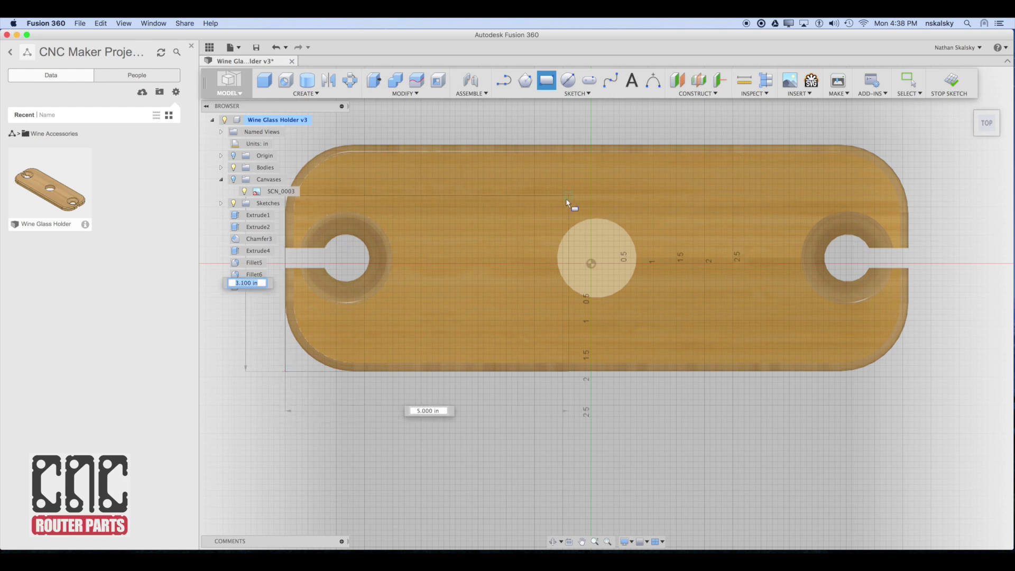
pyautogui.write('24')
pyautogui.press('Tab')
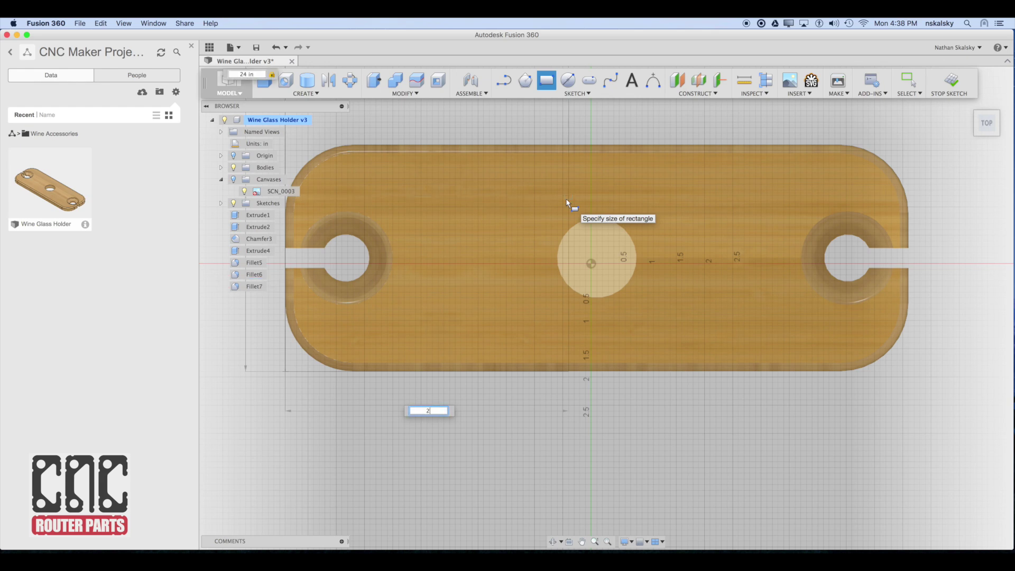
pyautogui.write('24')
pyautogui.press('Return')
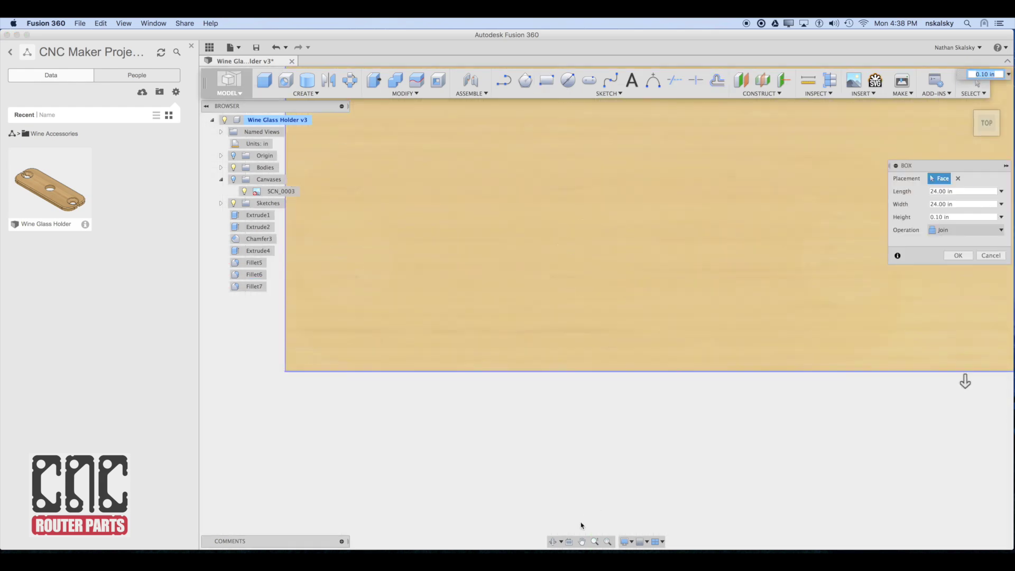
# Extrude the rectangle -0.50 in as a New Body to form the stock sheet
pyautogui.click(553, 541)
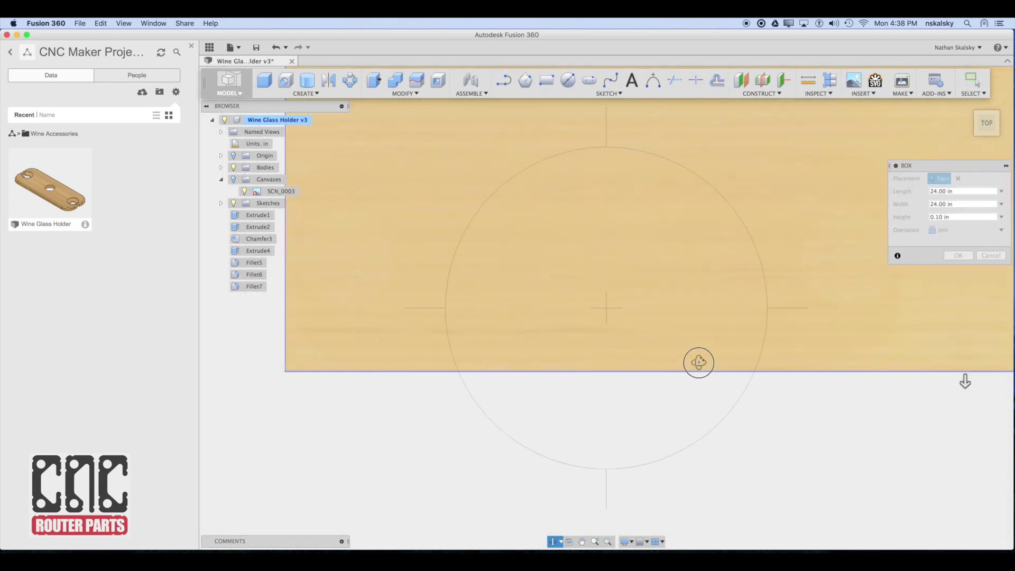
pyautogui.moveTo(698, 361); pyautogui.dragTo(675, 290)
pyautogui.press('Escape')
pyautogui.click(954, 230)
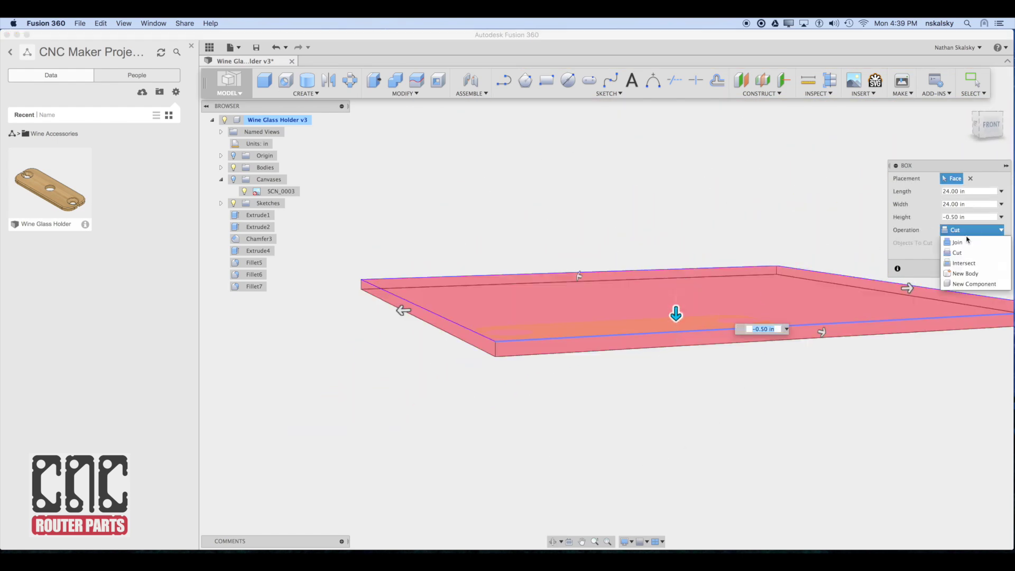
pyautogui.click(958, 276)
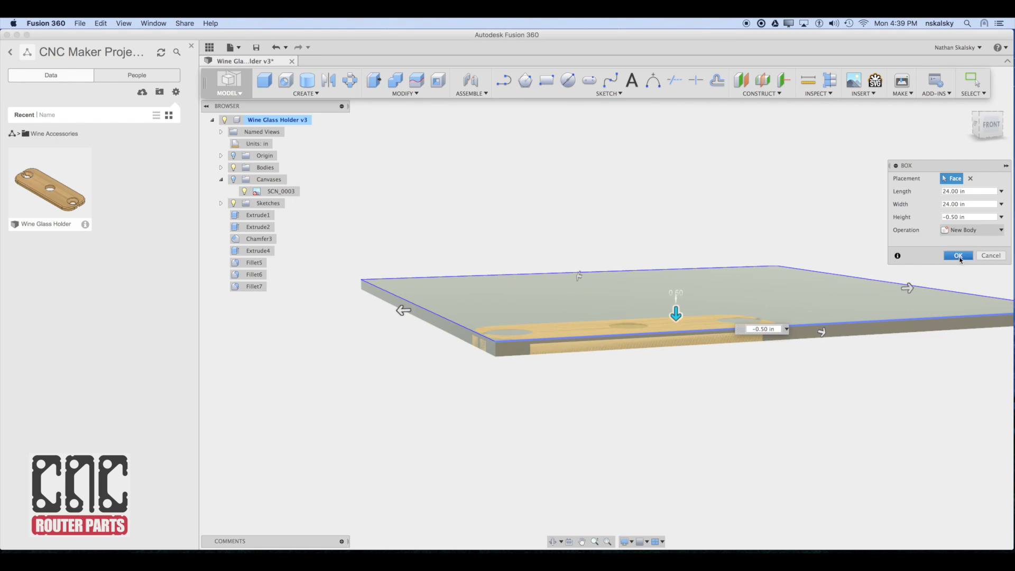
pyautogui.click(959, 256)
pyautogui.moveTo(956, 256); pyautogui.dragTo(883, 337, button='middle')
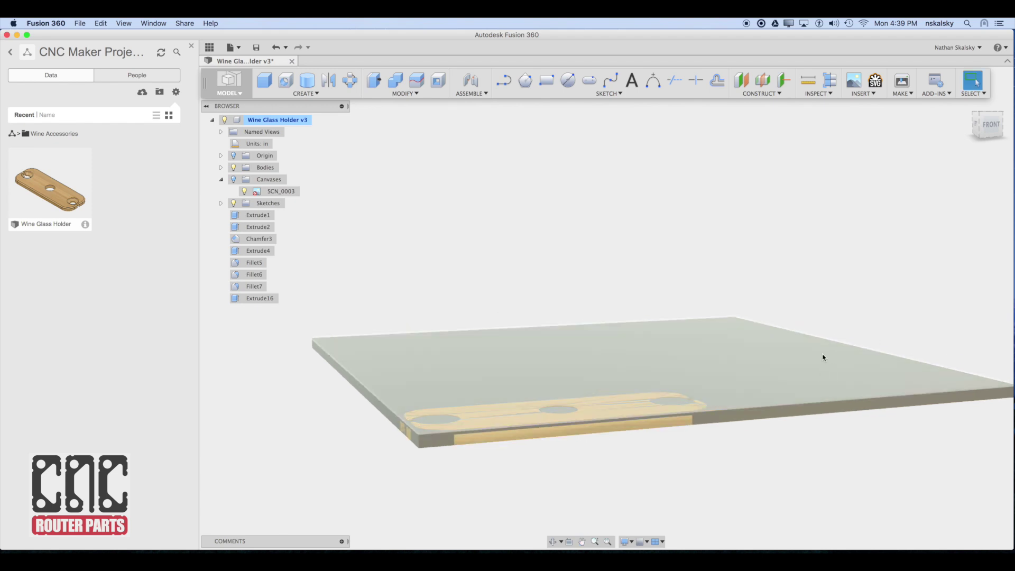
pyautogui.click(236, 86)
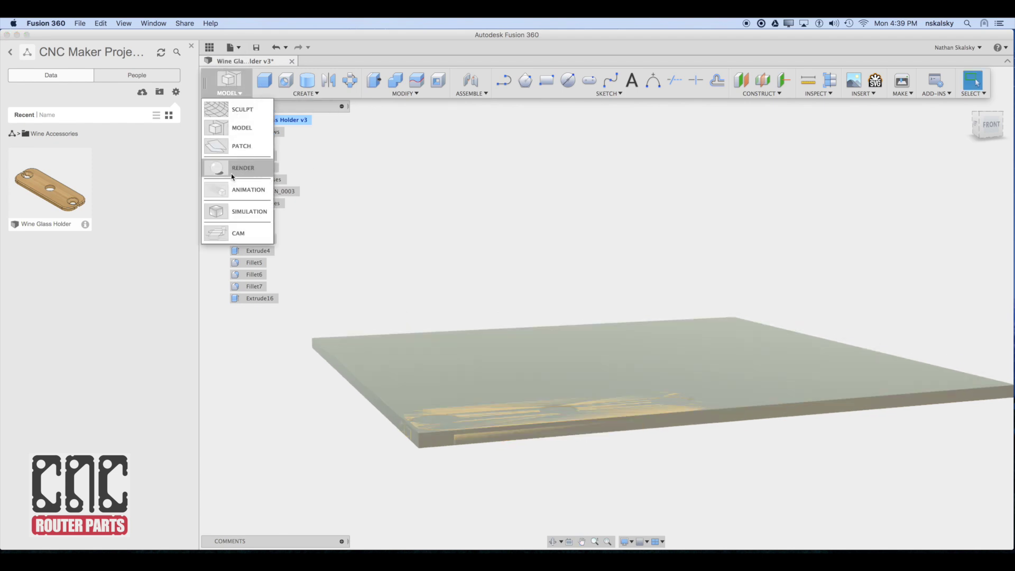
# In CAM, create a linear toolpath pattern along the stock's front and left edges
pyautogui.click(236, 232)
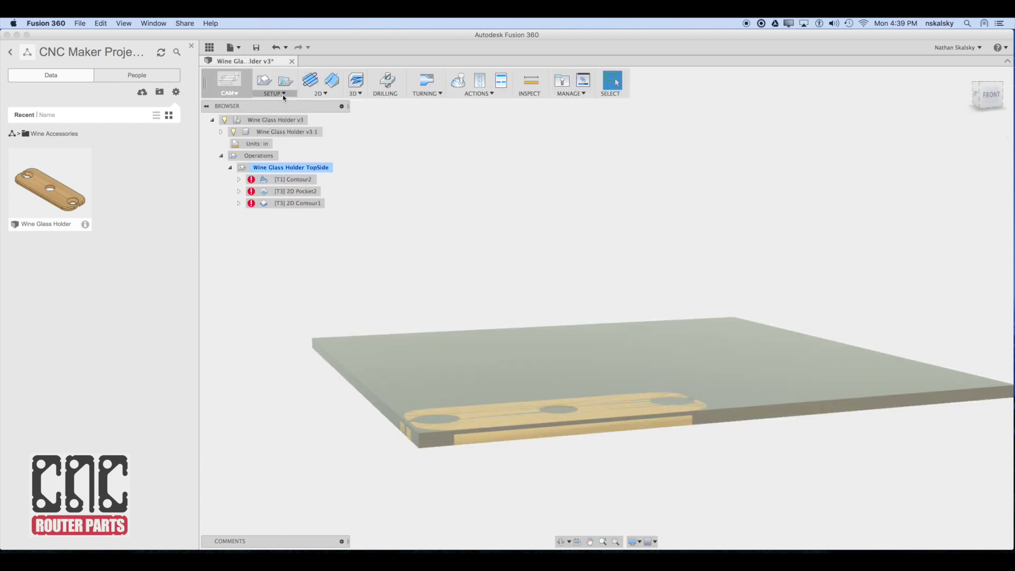
pyautogui.click(279, 93)
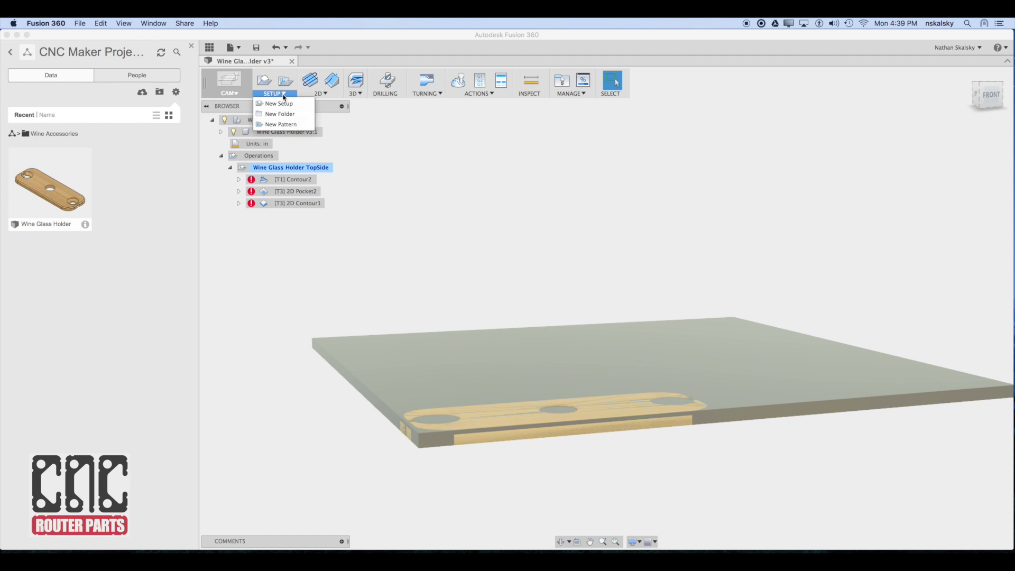
pyautogui.click(284, 125)
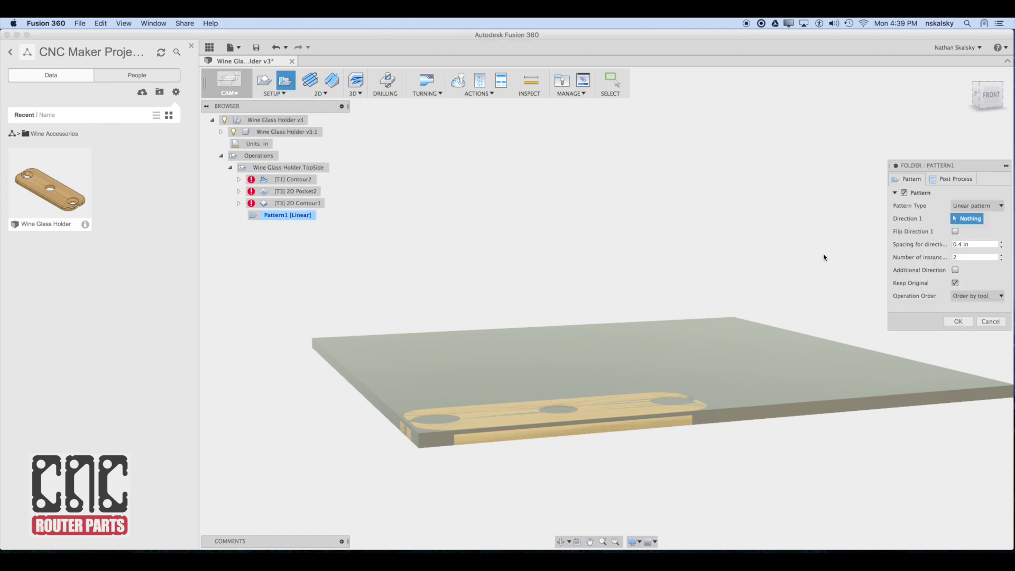
pyautogui.click(810, 401)
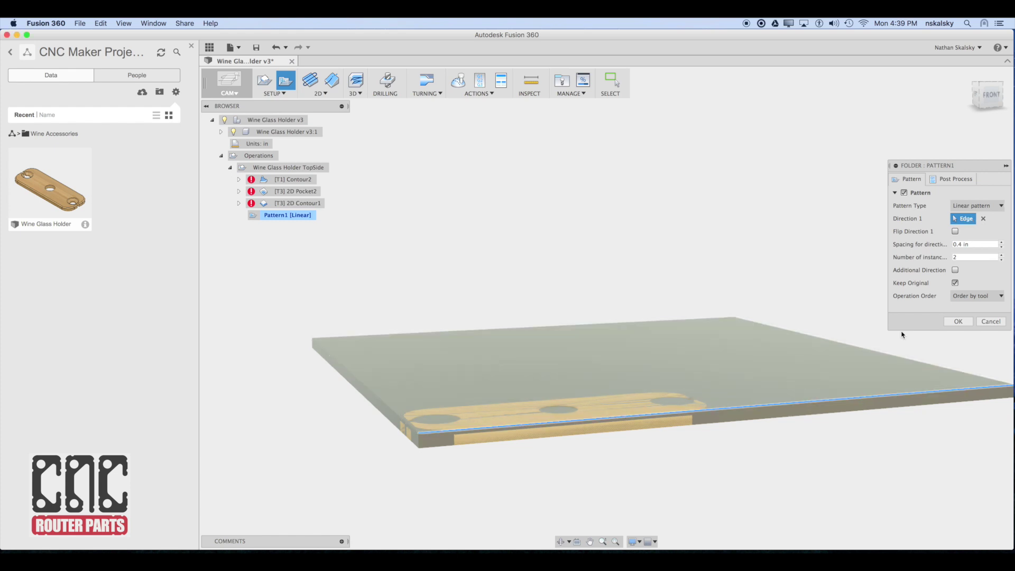
pyautogui.click(955, 270)
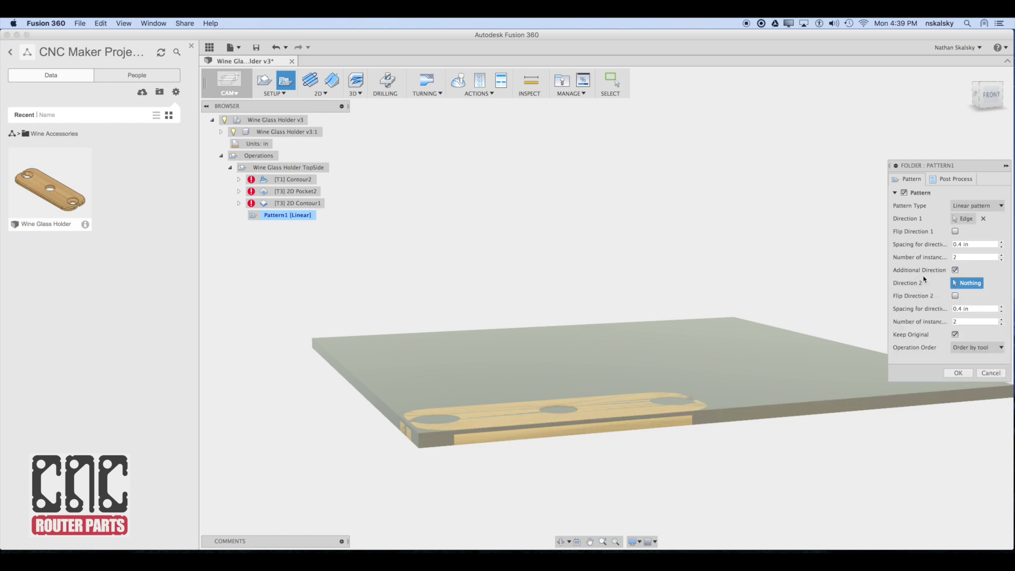
pyautogui.click(371, 391)
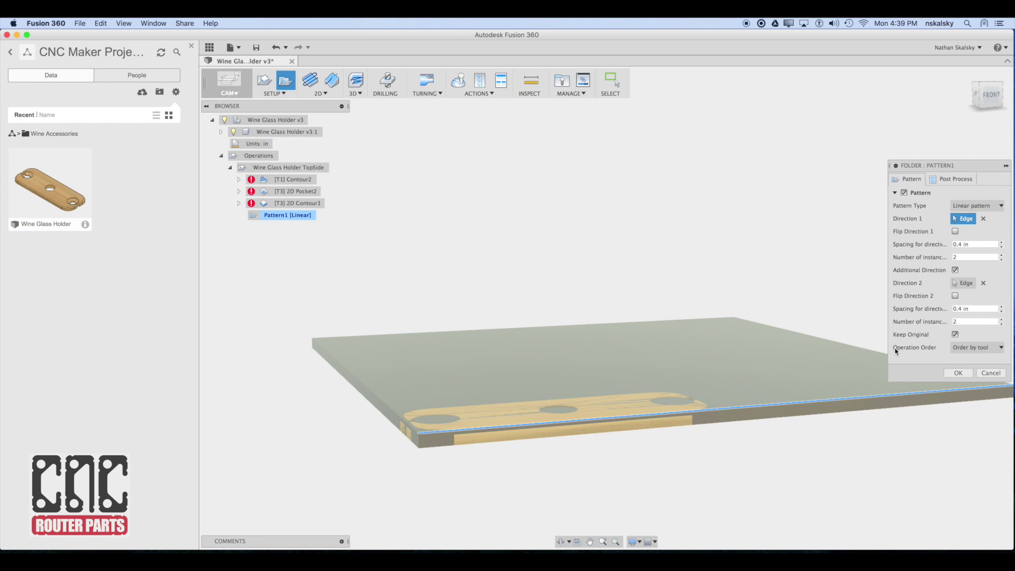
pyautogui.click(955, 374)
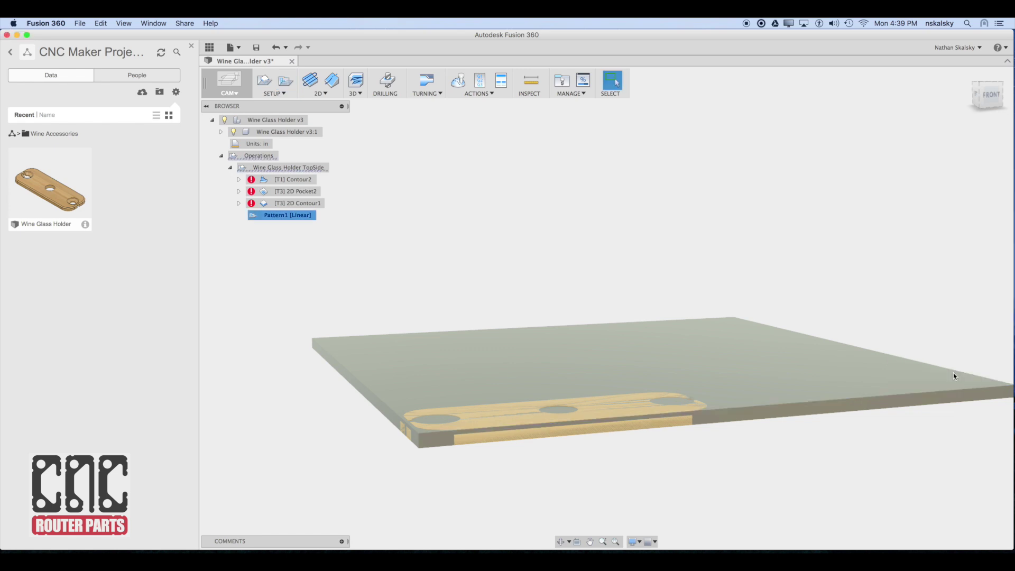
# Move Contour2, 2D Pocket2 and 2D Contour1 into Pattern1
pyautogui.click(290, 180)
pyautogui.keyDown('shift'); pyautogui.click(294, 204); pyautogui.keyUp('shift')
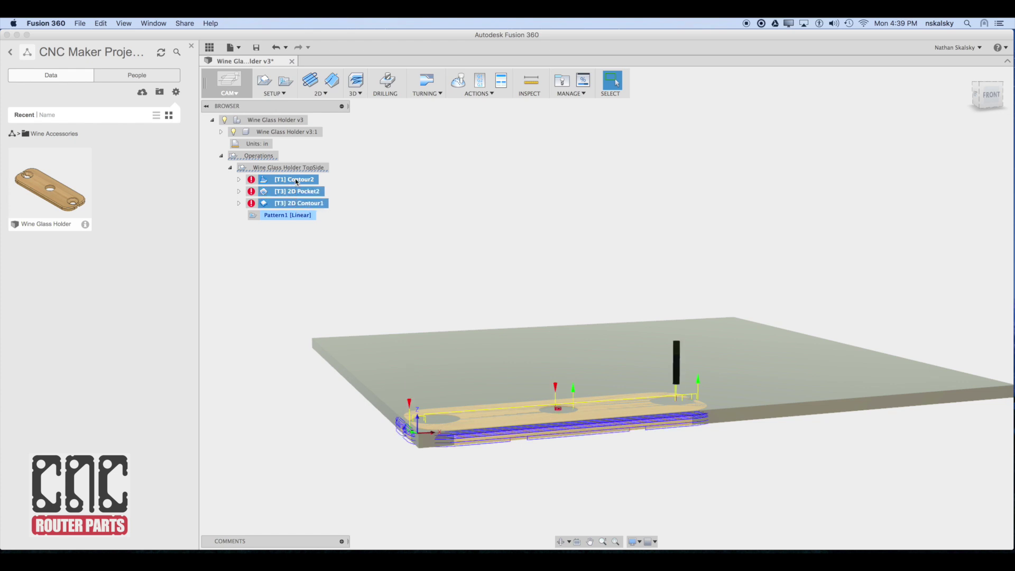
pyautogui.moveTo(295, 202); pyautogui.dragTo(294, 215)
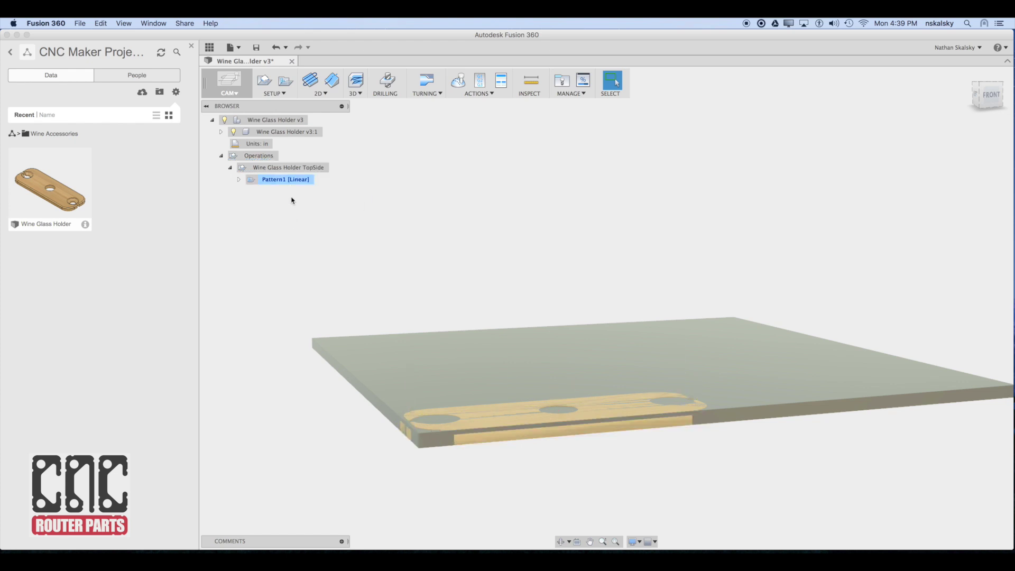
# Expand Pattern1 and move 2D Contour1 to the end of the operation list
pyautogui.click(238, 180)
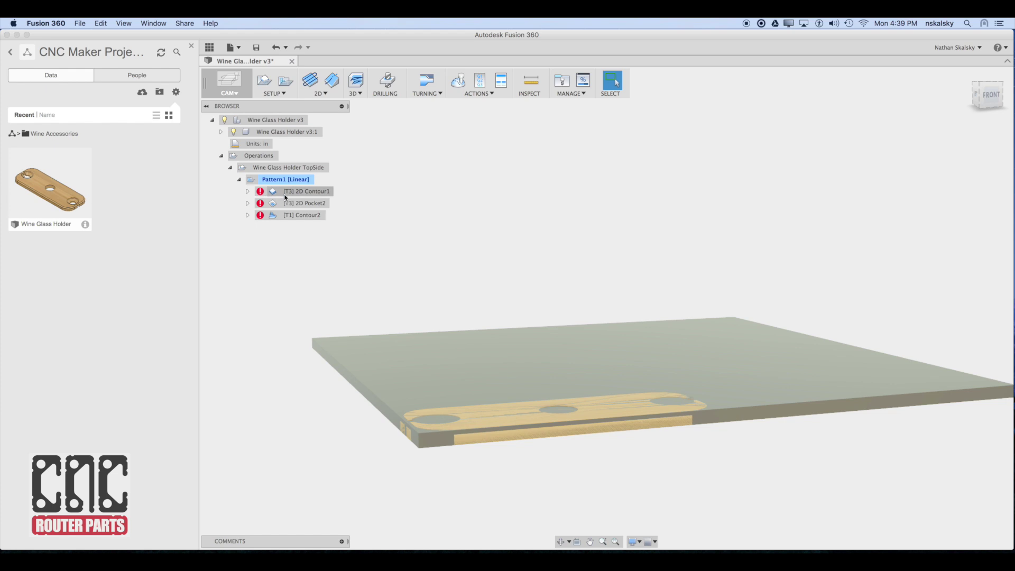
pyautogui.click(285, 193)
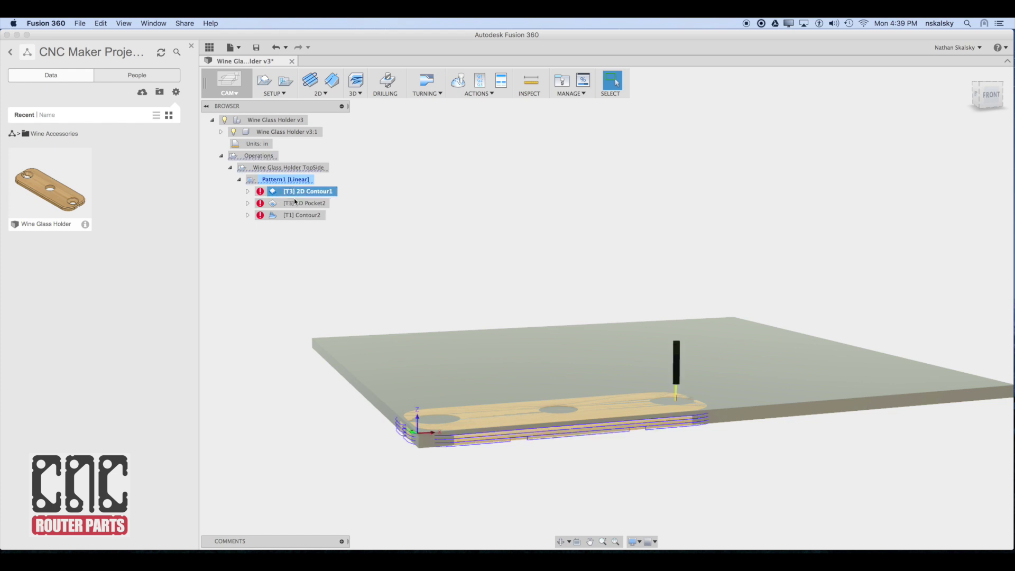
pyautogui.click(295, 203)
pyautogui.click(303, 214)
pyautogui.click(309, 195)
pyautogui.moveTo(310, 194); pyautogui.dragTo(310, 224)
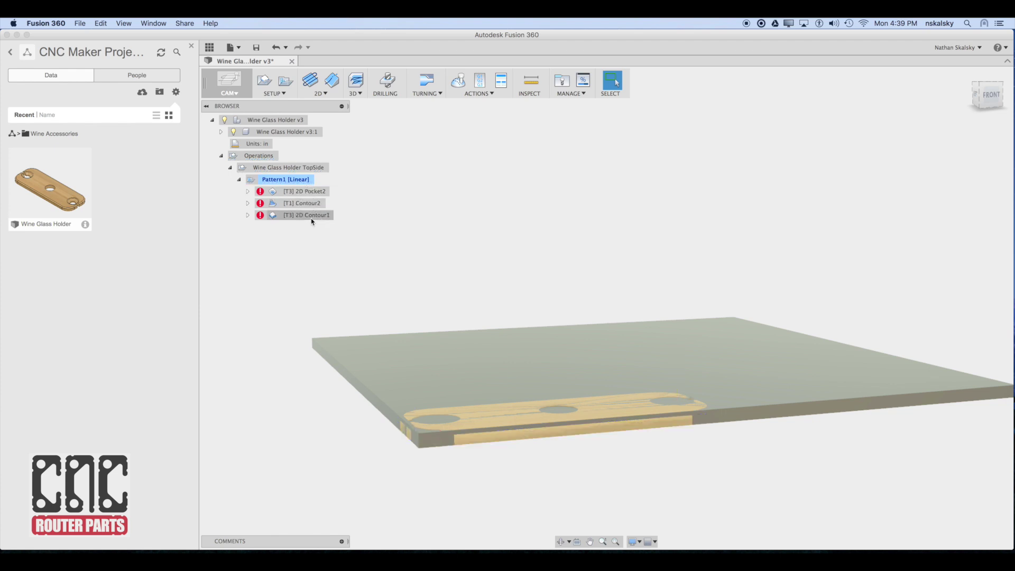
# Move Contour2 above 2D Pocket2 and check each toolpath in the new order
pyautogui.click(311, 192)
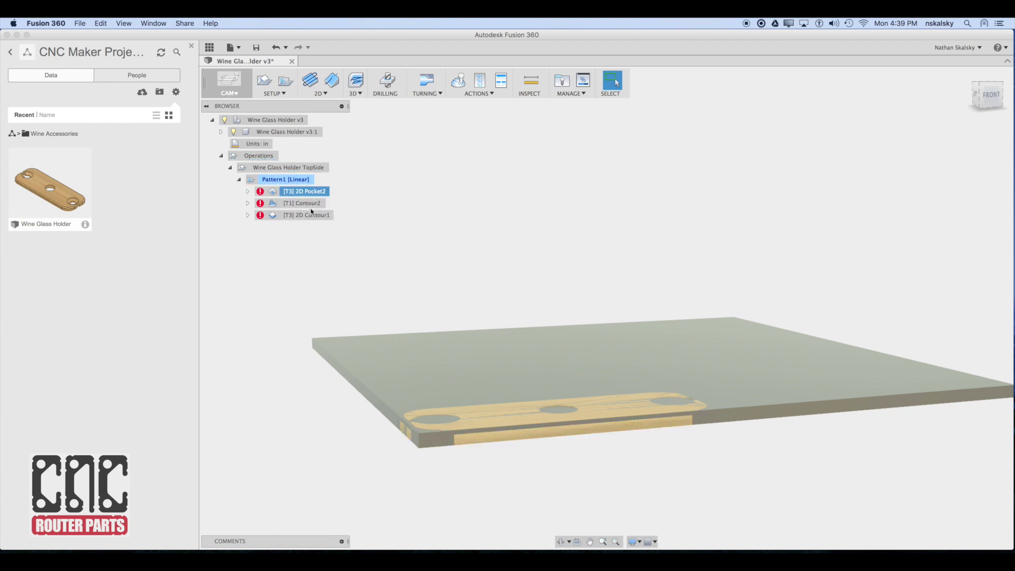
pyautogui.moveTo(311, 210); pyautogui.dragTo(312, 194)
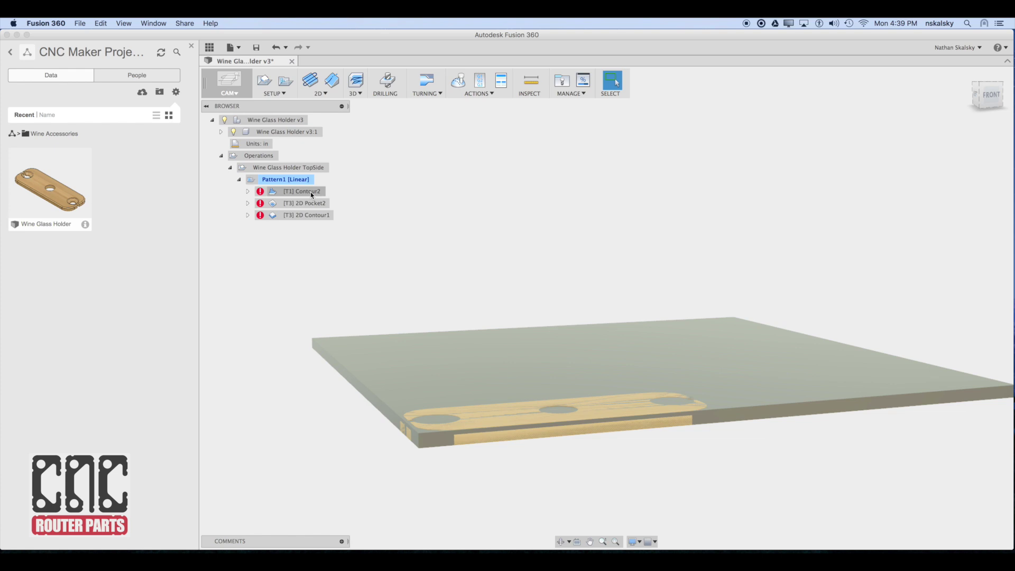
pyautogui.click(311, 192)
pyautogui.click(310, 203)
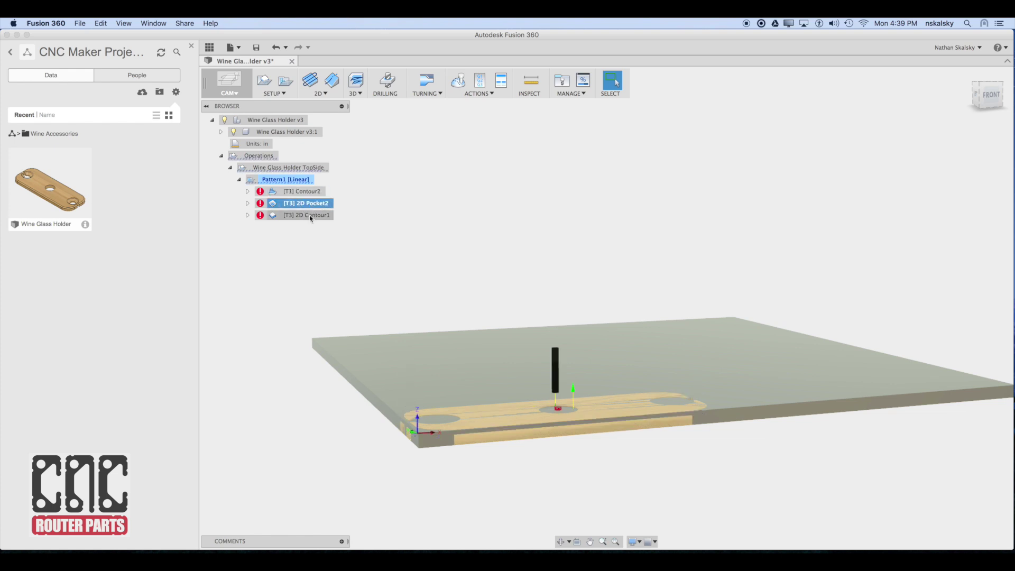
pyautogui.click(310, 215)
pyautogui.click(297, 178)
# Edit Pattern1 and set the first direction's spacing to 11.5 in
pyautogui.rightClick(298, 179)
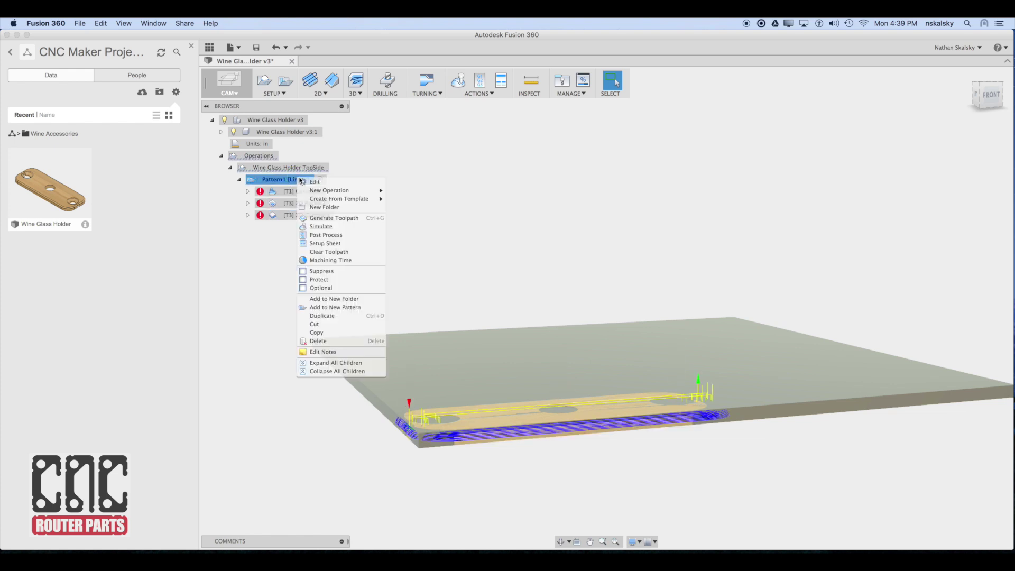
pyautogui.click(304, 181)
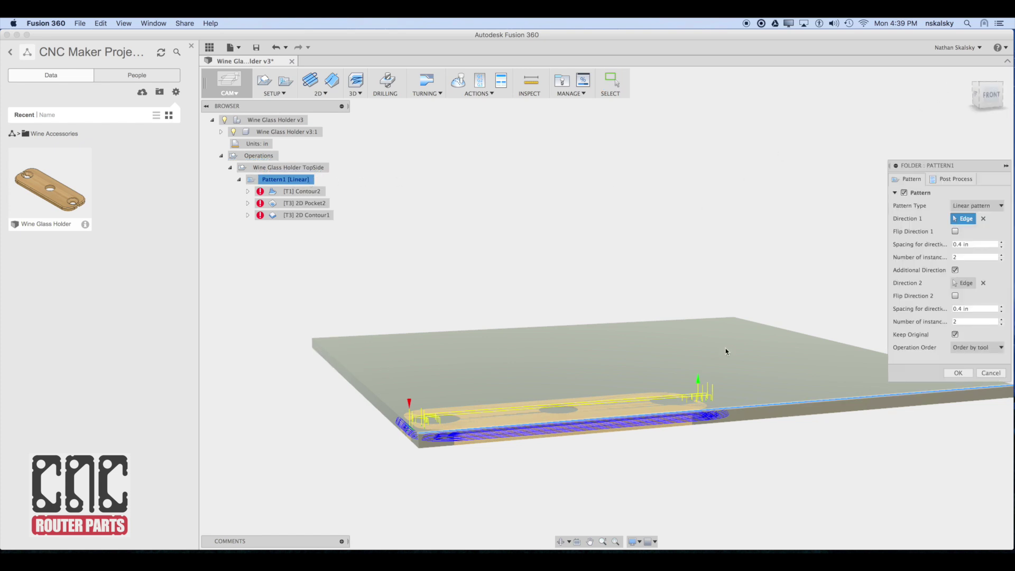
pyautogui.keyDown('shift'); pyautogui.moveTo(731, 312); pyautogui.dragTo(619, 328, button='middle'); pyautogui.keyUp('shift')
pyautogui.click(964, 244)
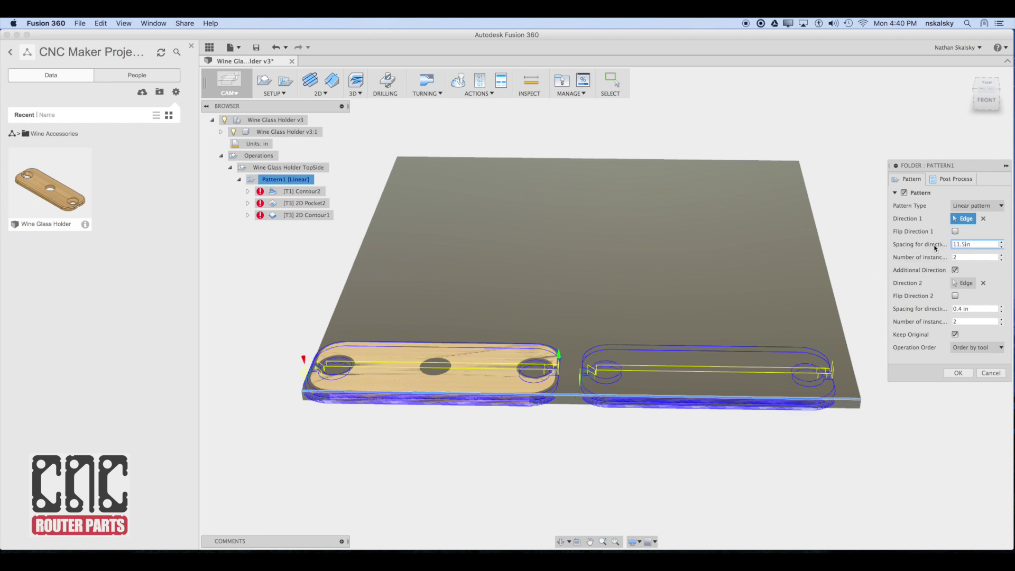
pyautogui.write('11.5')
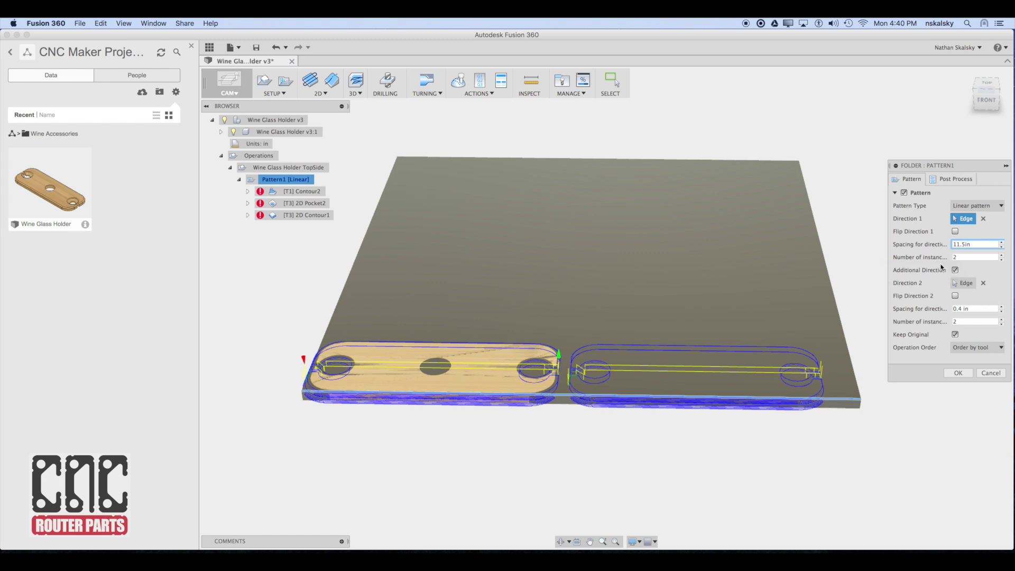
# Set direction 2 to 5 in spacing, flipped, with 4 instances, and confirm the pattern
pyautogui.doubleClick(958, 309)
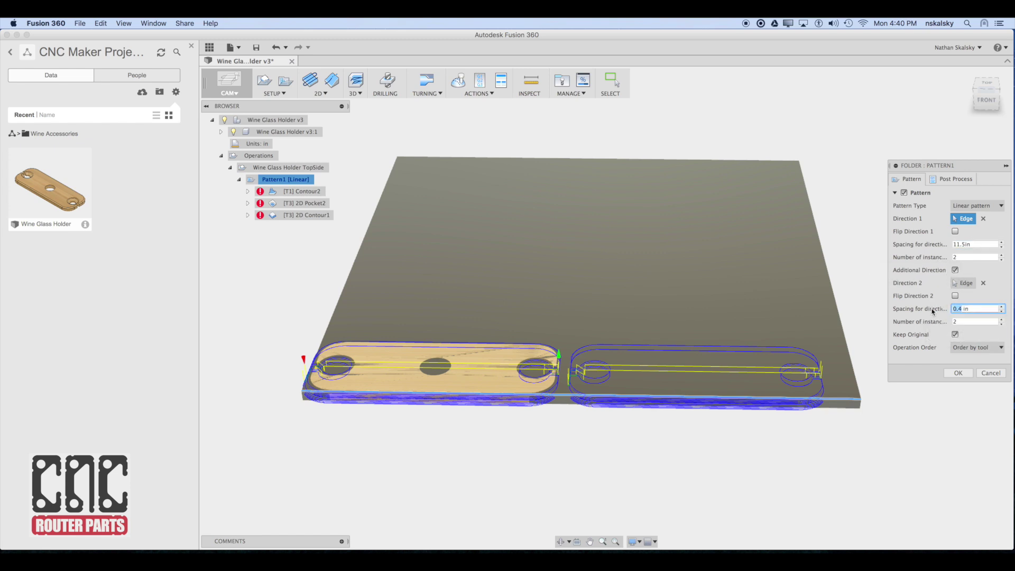
pyautogui.press('Return')
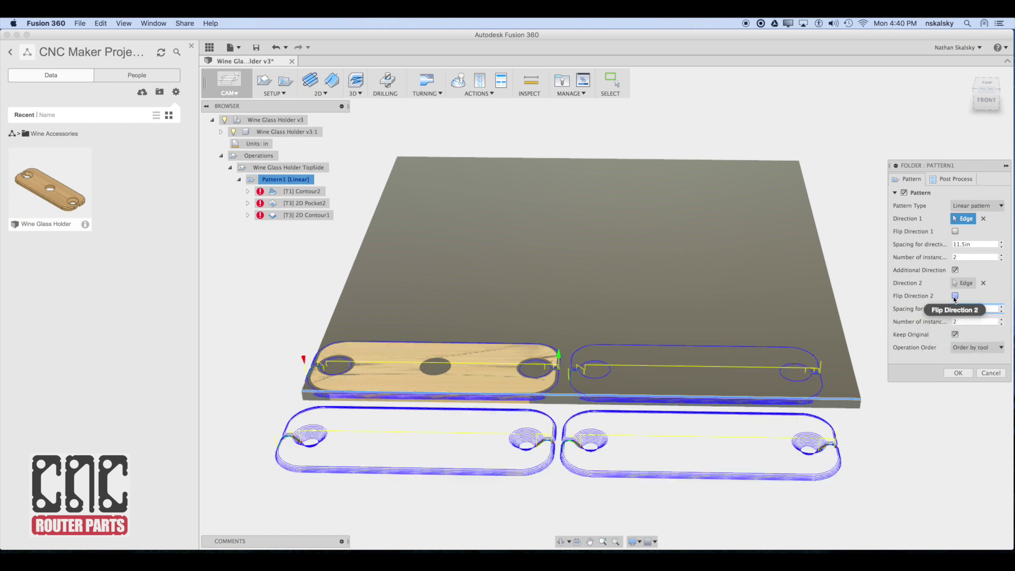
pyautogui.click(955, 297)
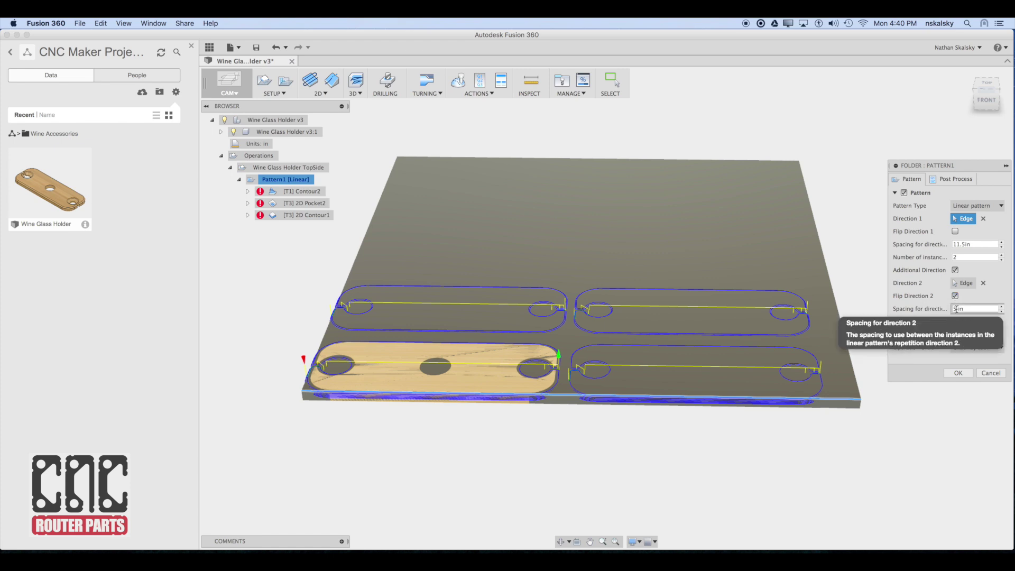
pyautogui.click(957, 309)
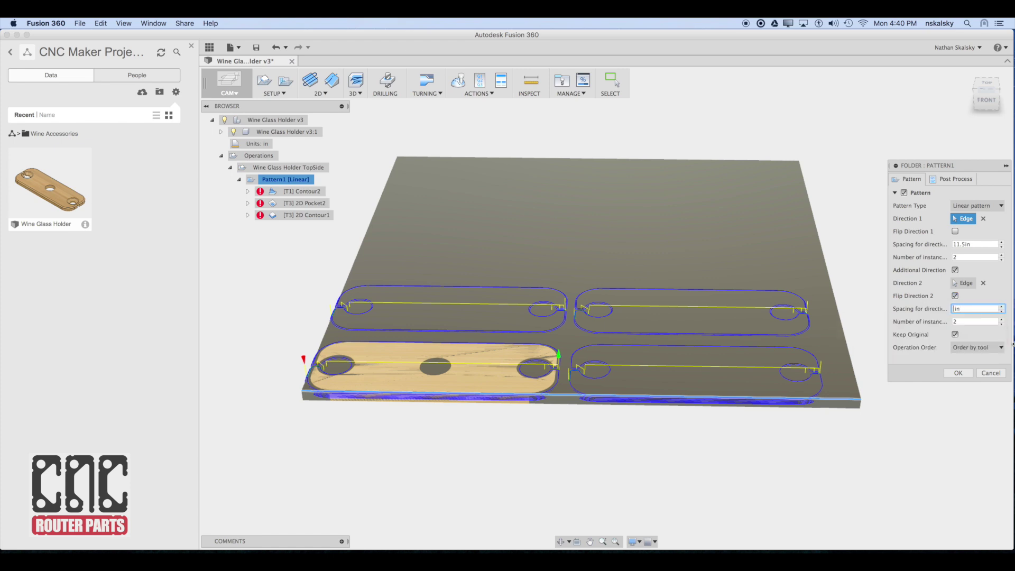
pyautogui.write('4')
pyautogui.press('Tab')
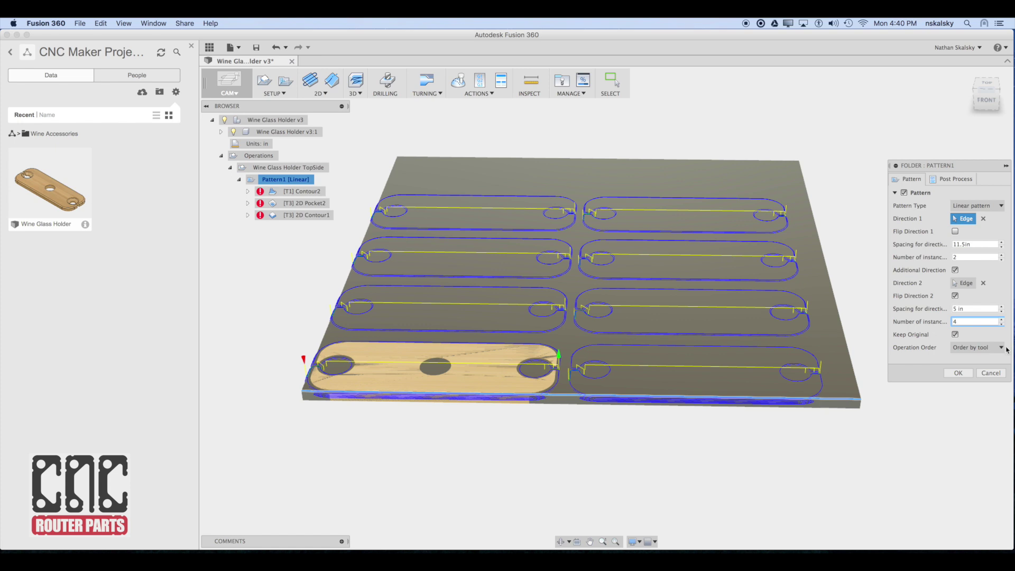
pyautogui.click(966, 373)
pyautogui.click(966, 373)
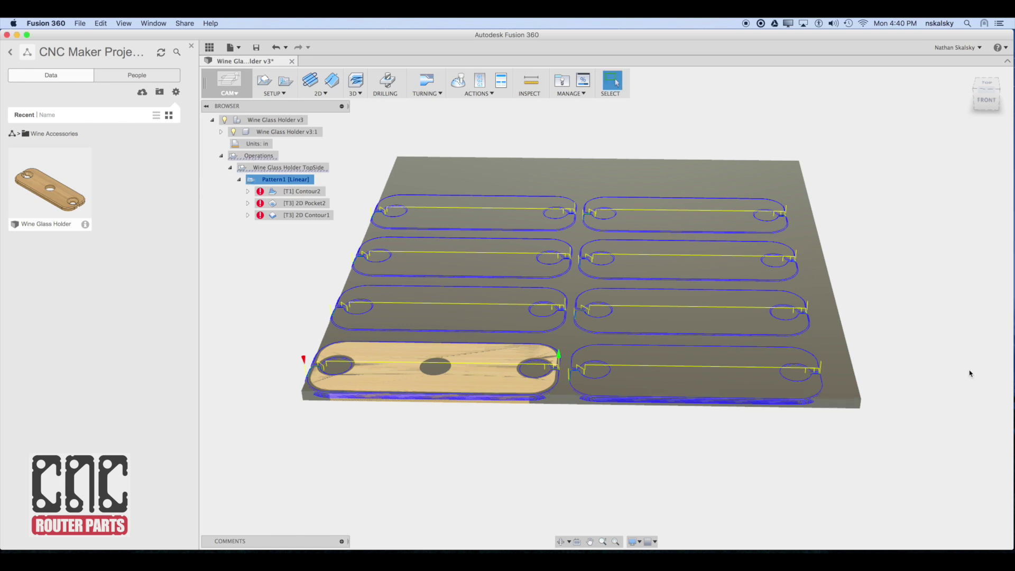
# Generate the Contour2, 2D Pocket2 and 2D Contour1 toolpaths and view the eight copies
pyautogui.rightClick(321, 188)
pyautogui.click(316, 203)
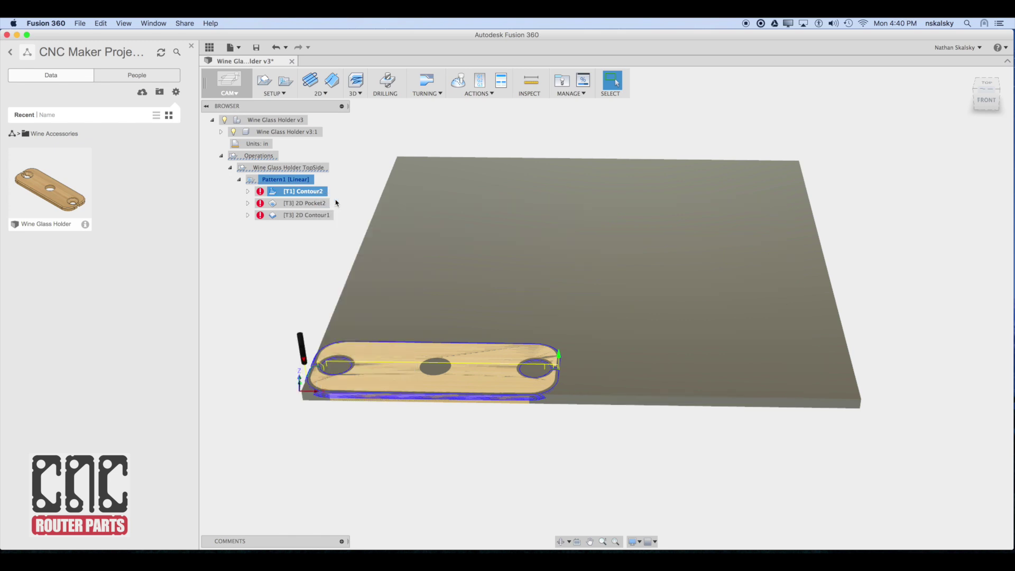
pyautogui.click(316, 203)
pyautogui.rightClick(319, 203)
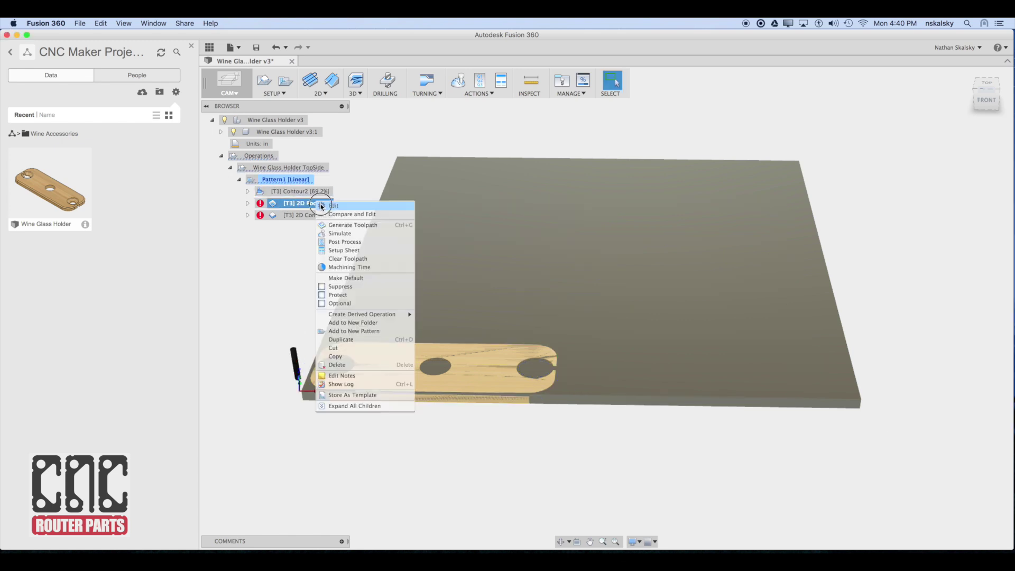
pyautogui.click(321, 215)
pyautogui.rightClick(321, 213)
pyautogui.click(324, 226)
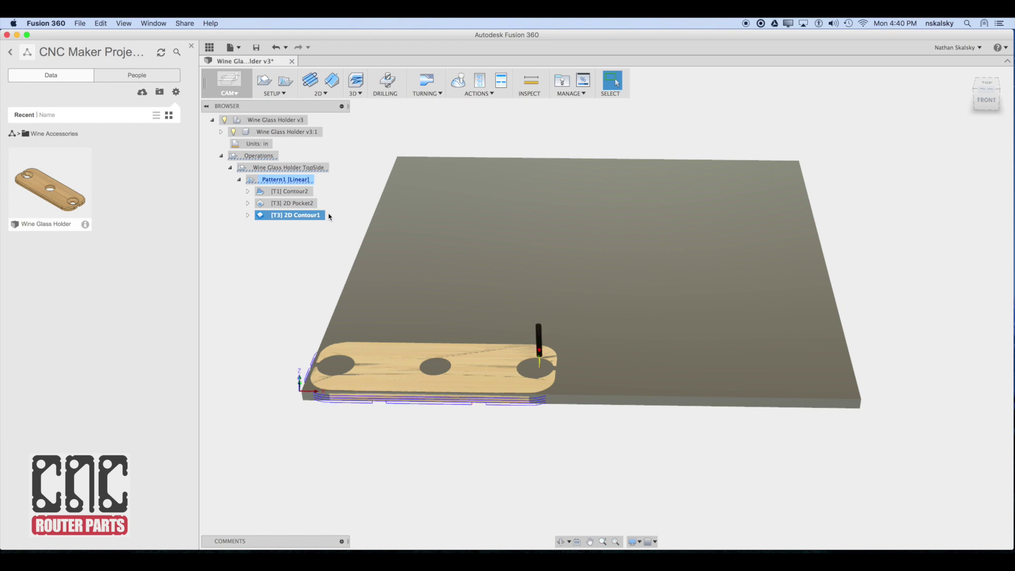
pyautogui.click(299, 180)
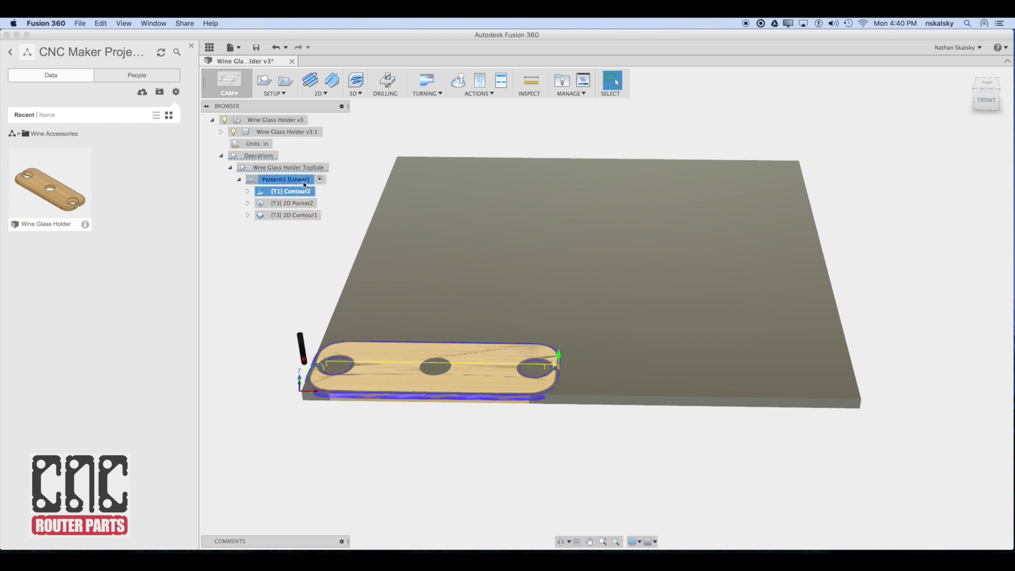
# Set the TopSide setup's stock mode to From solid using the sheet body
pyautogui.rightClick(288, 167)
pyautogui.click(333, 195)
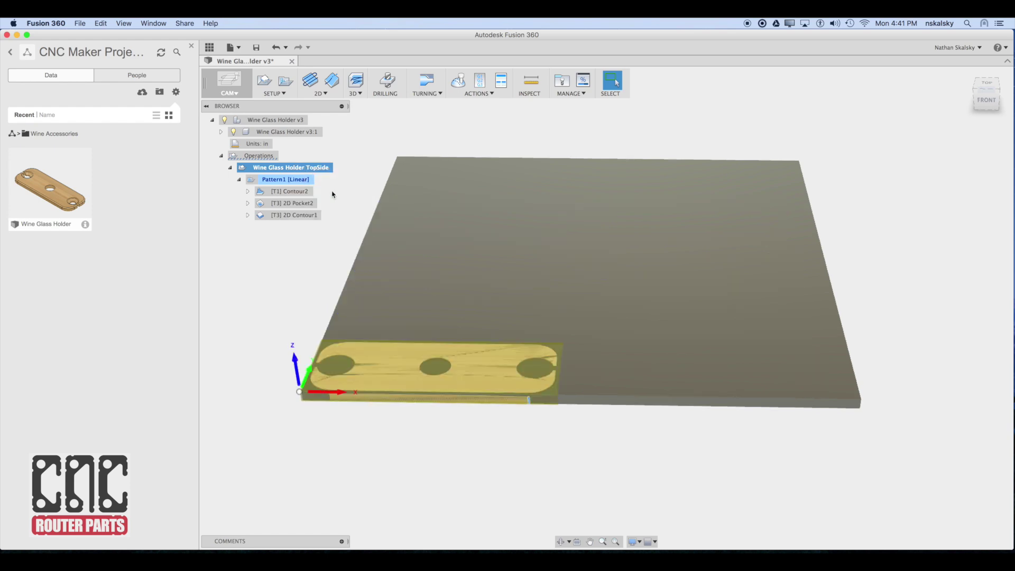
pyautogui.click(940, 179)
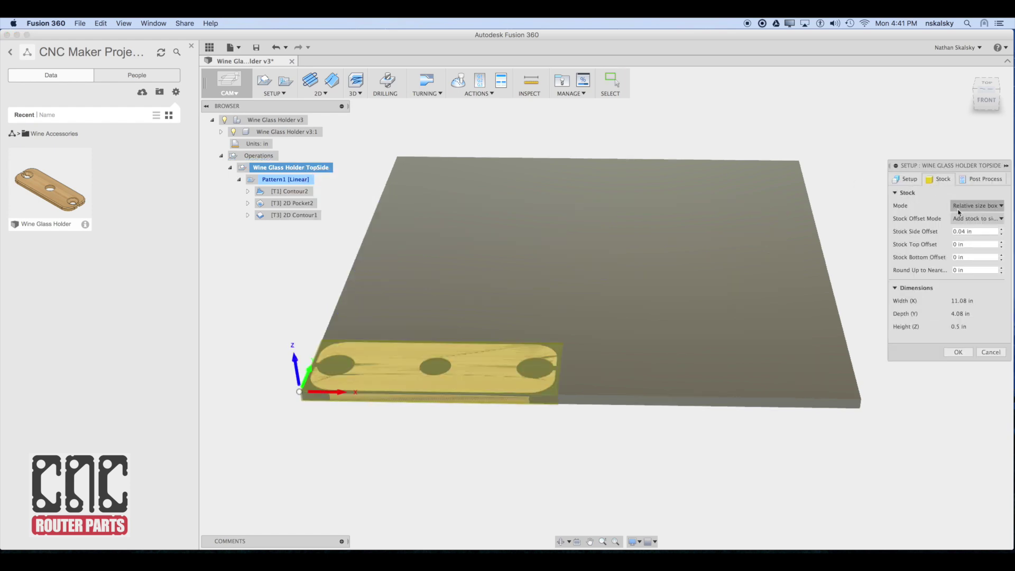
pyautogui.click(975, 206)
pyautogui.click(956, 280)
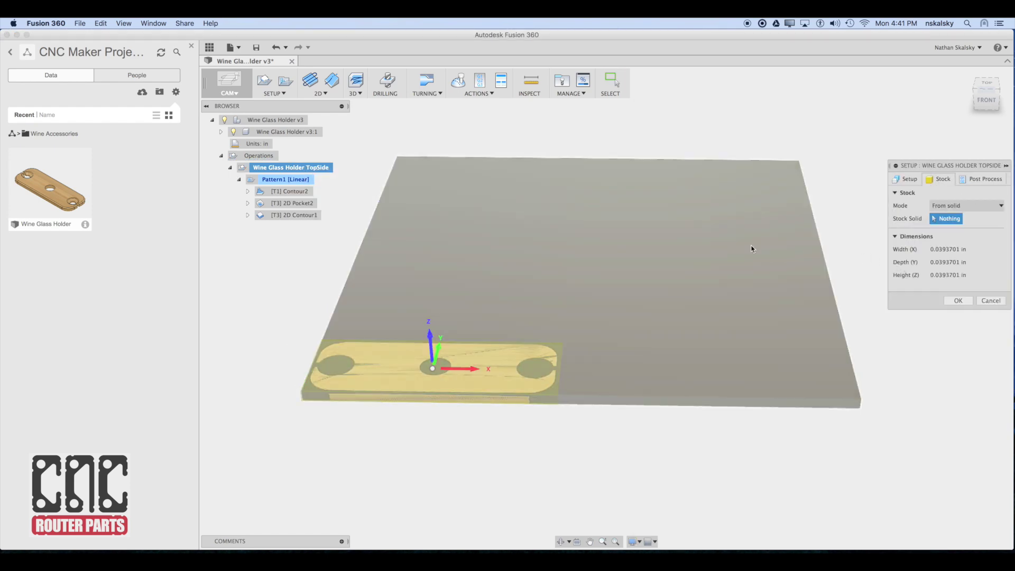
pyautogui.click(758, 246)
pyautogui.click(956, 300)
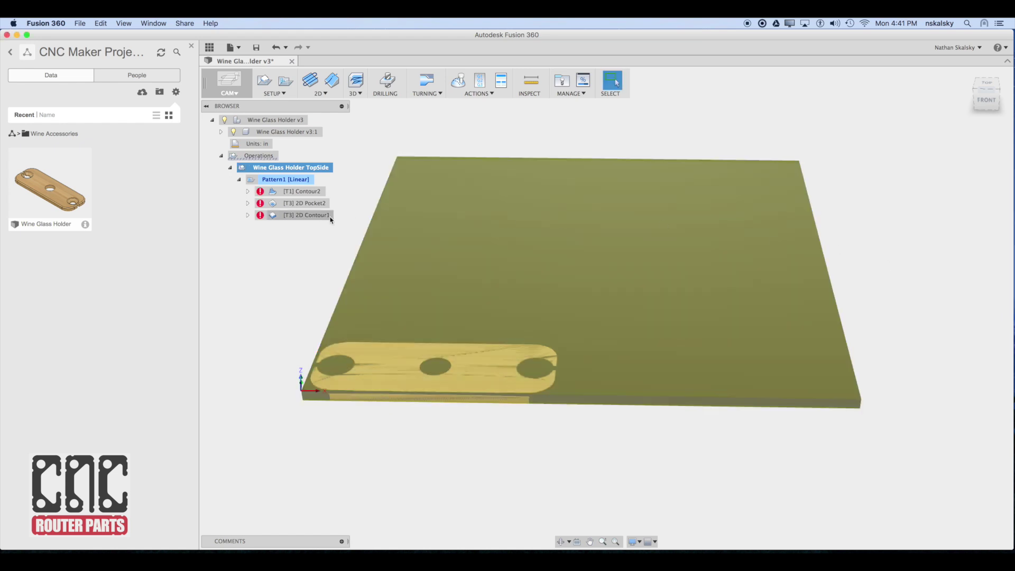
# Re-edit and regenerate Contour2, 2D Pocket2 and 2D Contour1 across the patterned sheet
pyautogui.rightClick(318, 192)
pyautogui.click(320, 198)
pyautogui.press('Return')
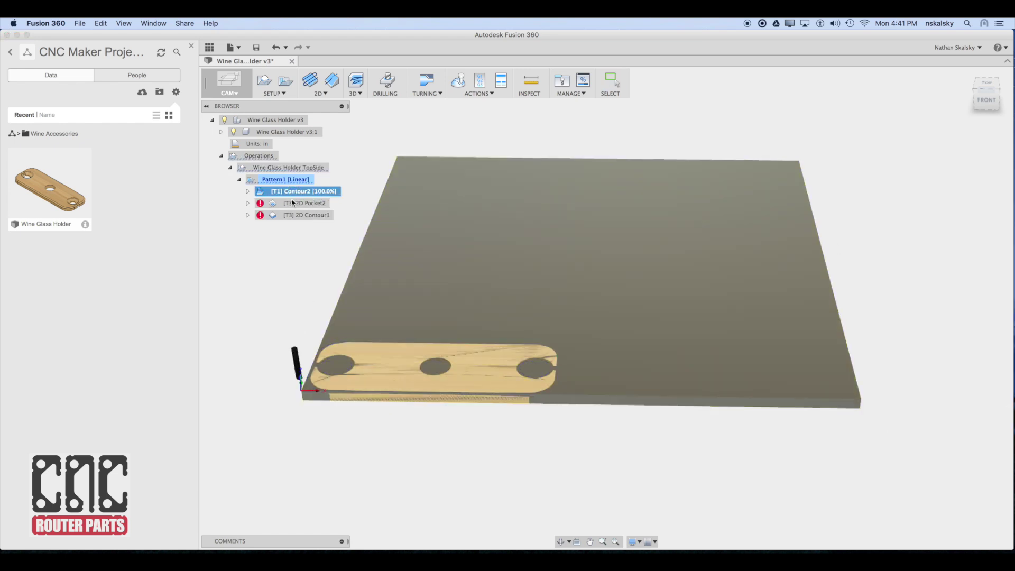
pyautogui.click(301, 206)
pyautogui.rightClick(301, 206)
pyautogui.click(302, 206)
pyautogui.press('Return')
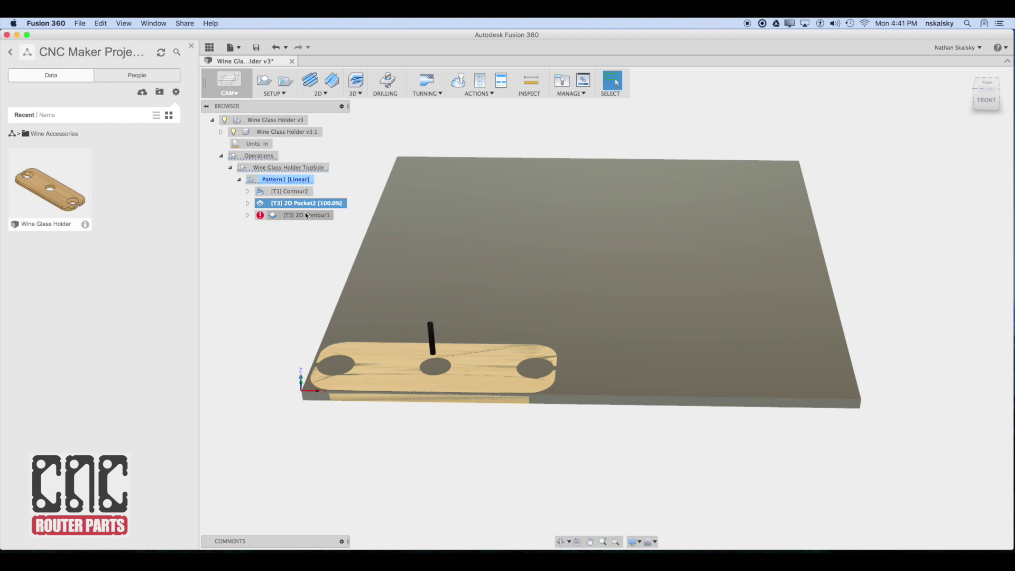
pyautogui.rightClick(306, 214)
pyautogui.click(321, 218)
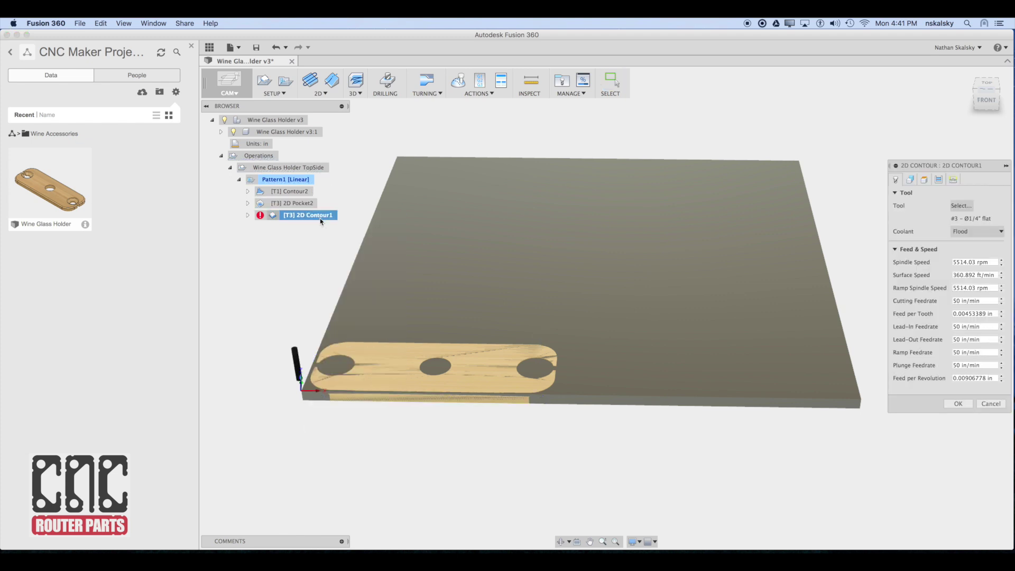
pyautogui.press('Return')
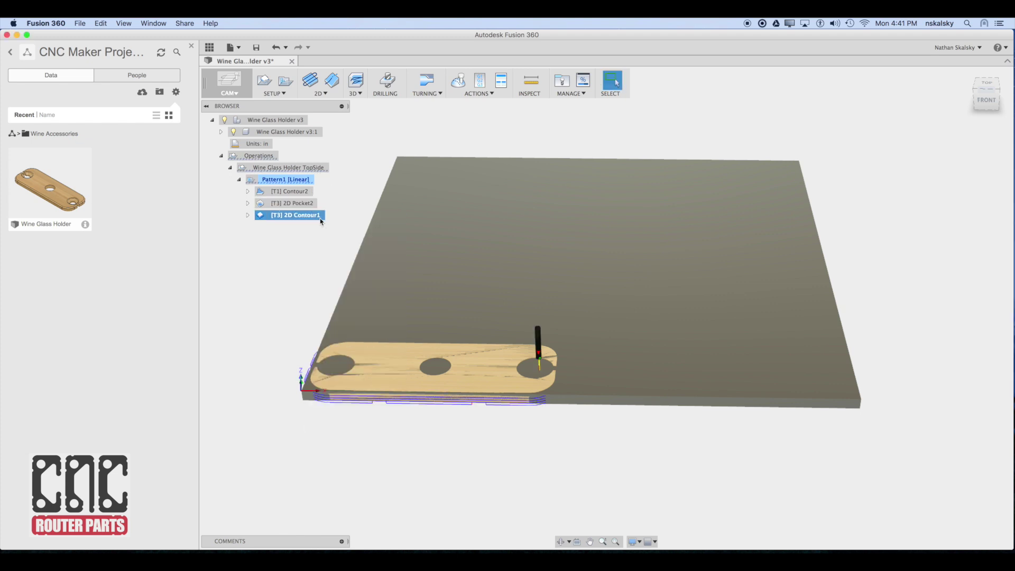
pyautogui.click(298, 180)
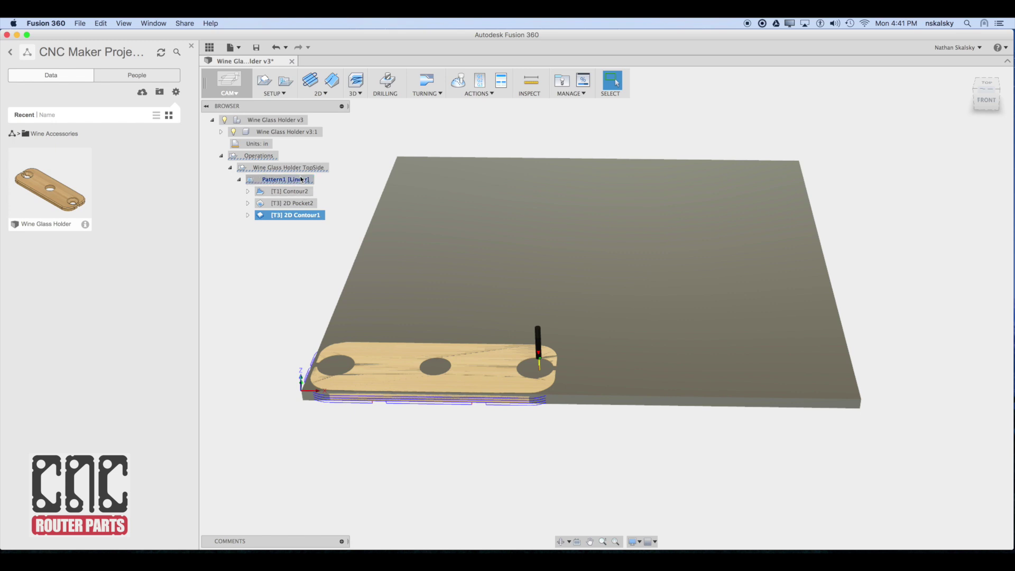
pyautogui.click(456, 80)
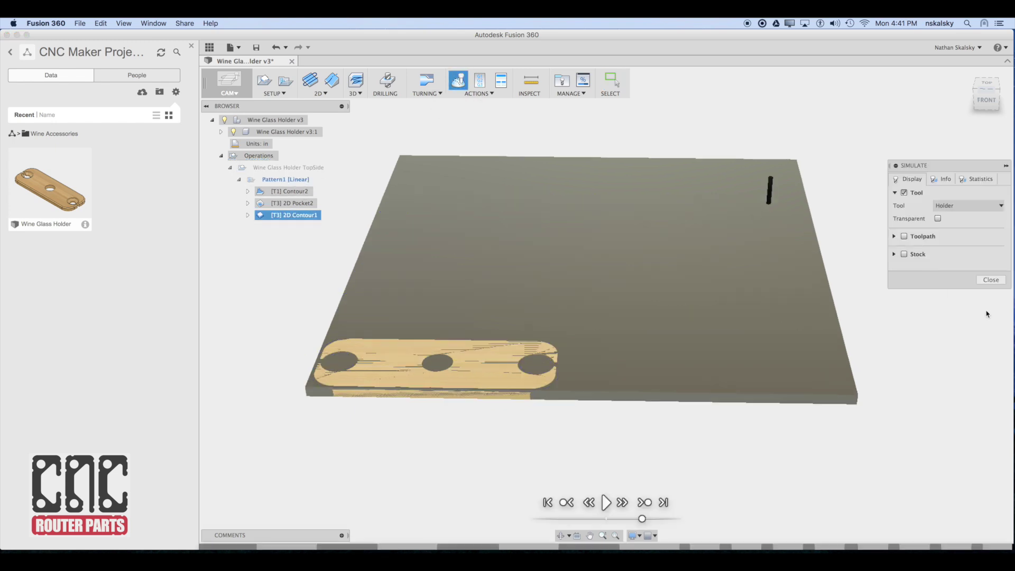
pyautogui.click(904, 254)
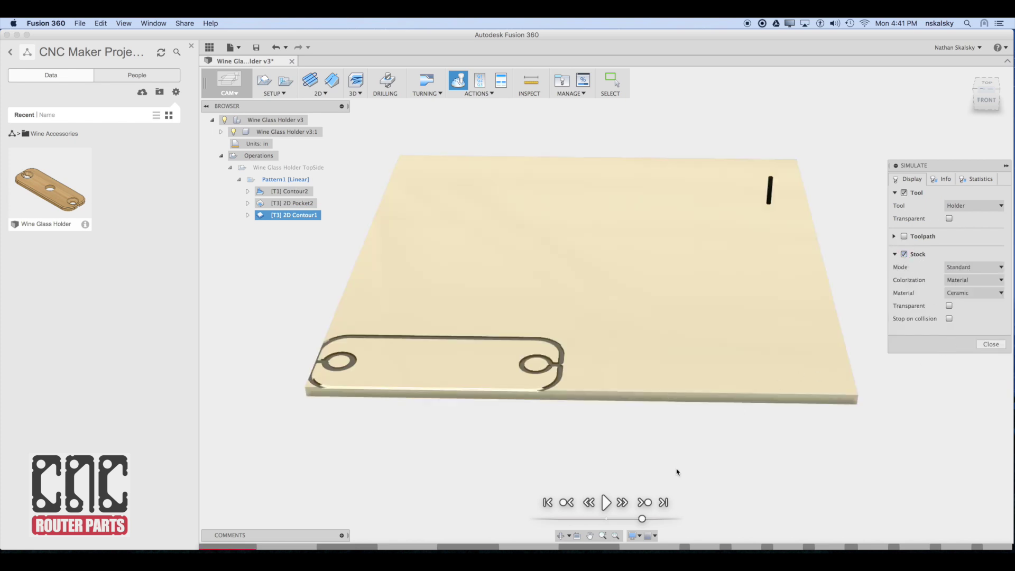
pyautogui.click(605, 502)
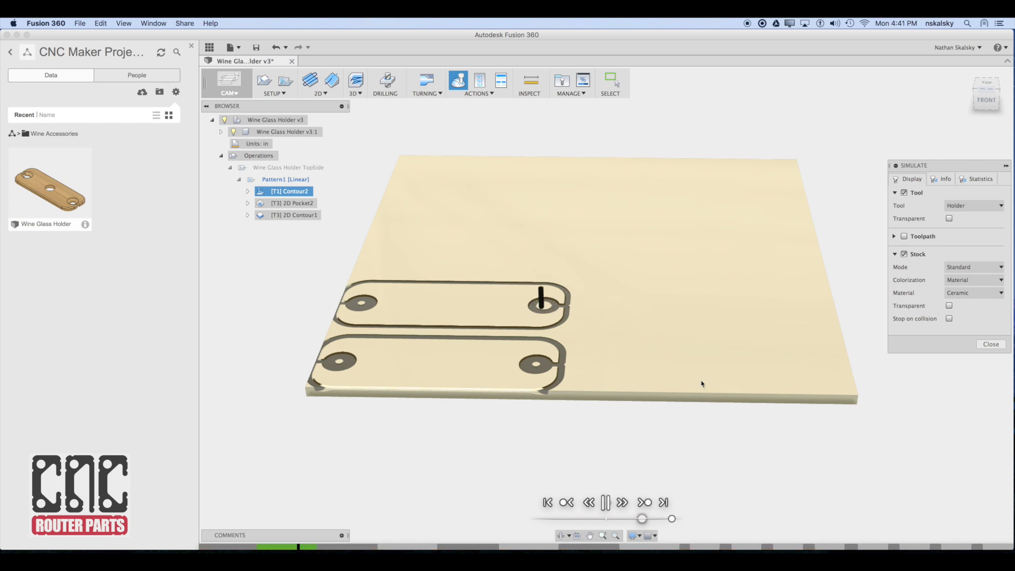
pyautogui.click(234, 131)
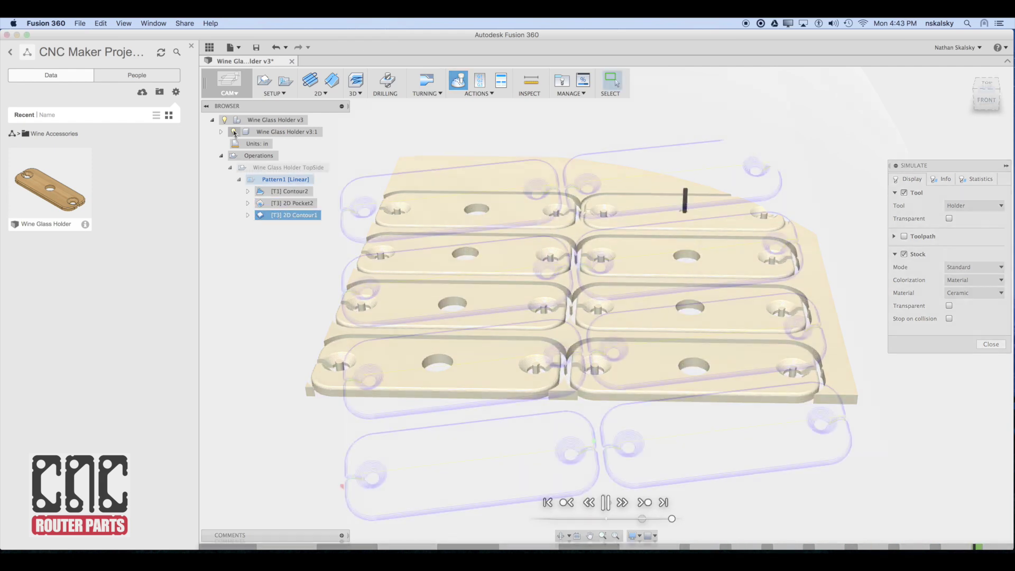
pyautogui.press('Escape')
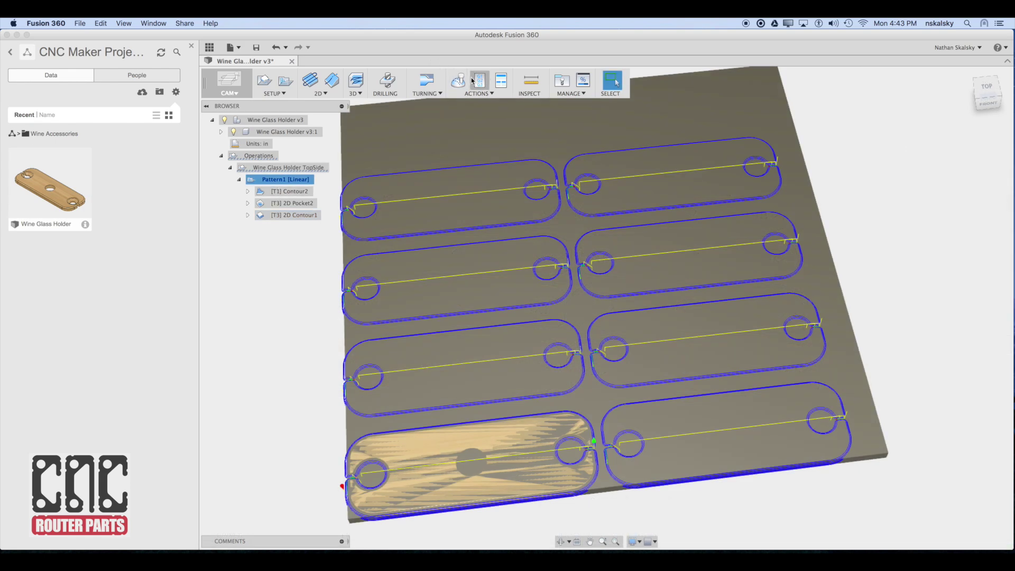
# Post the toolpaths, renaming the GCode file from Single to WineGlassHolder.TopSide.2x4Production
pyautogui.click(478, 83)
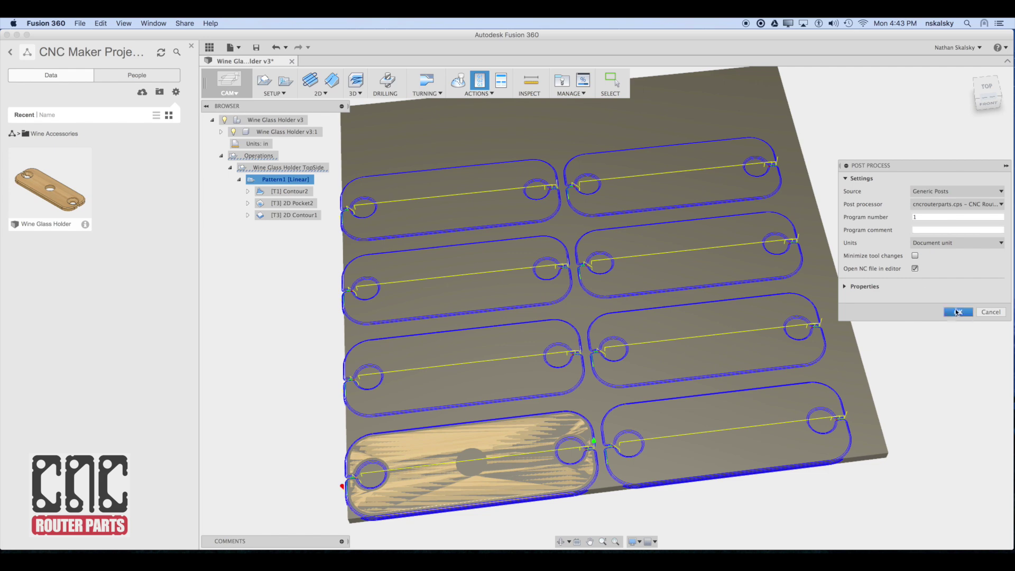
pyautogui.click(957, 312)
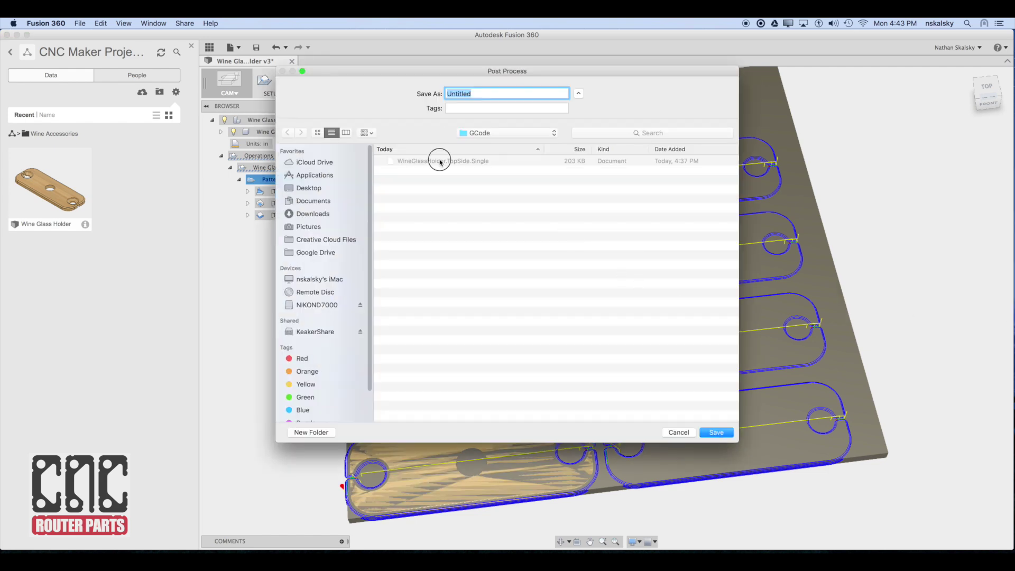
pyautogui.click(441, 162)
pyautogui.moveTo(526, 94); pyautogui.dragTo(544, 93)
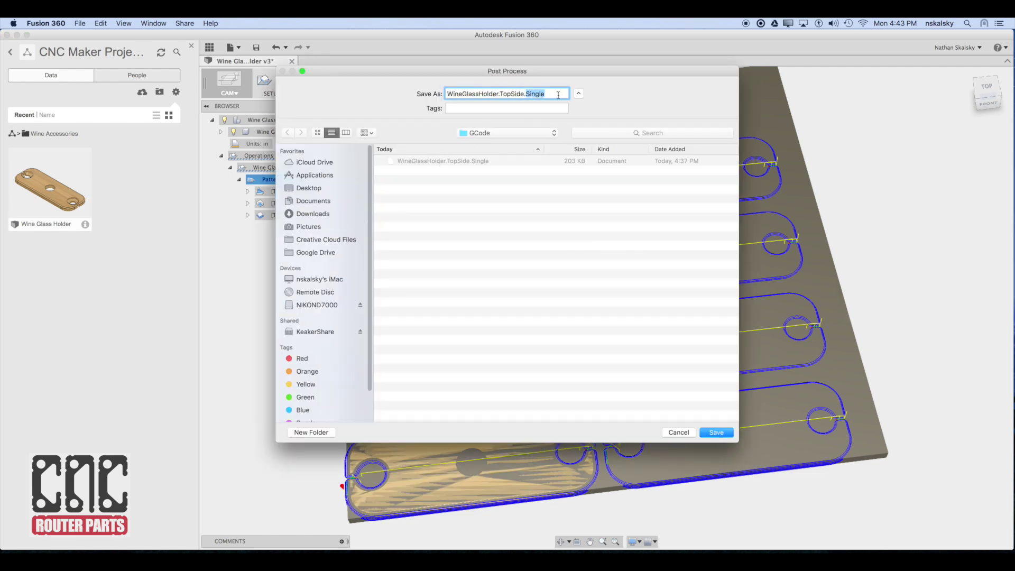
pyautogui.write('2x4Production')
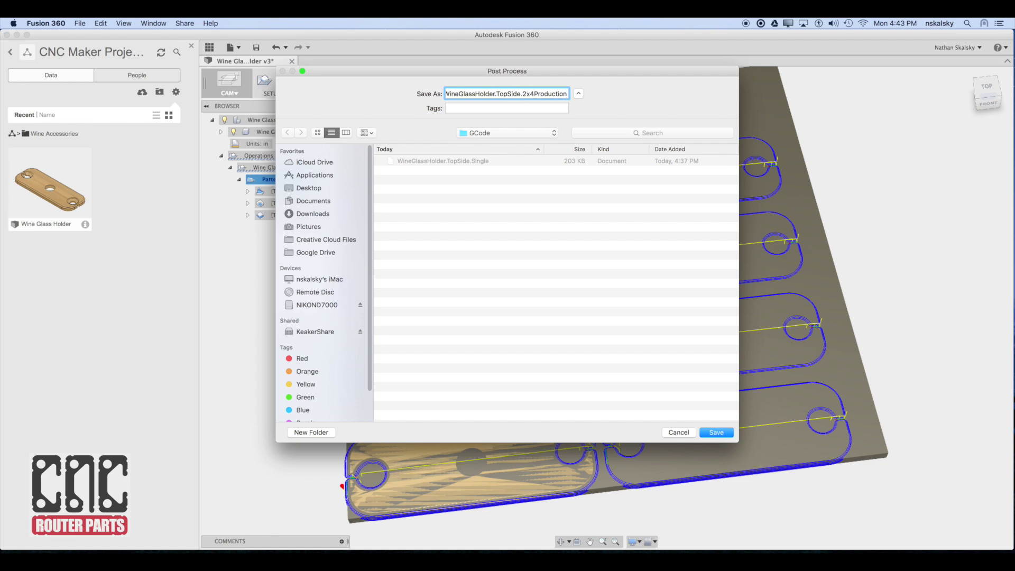